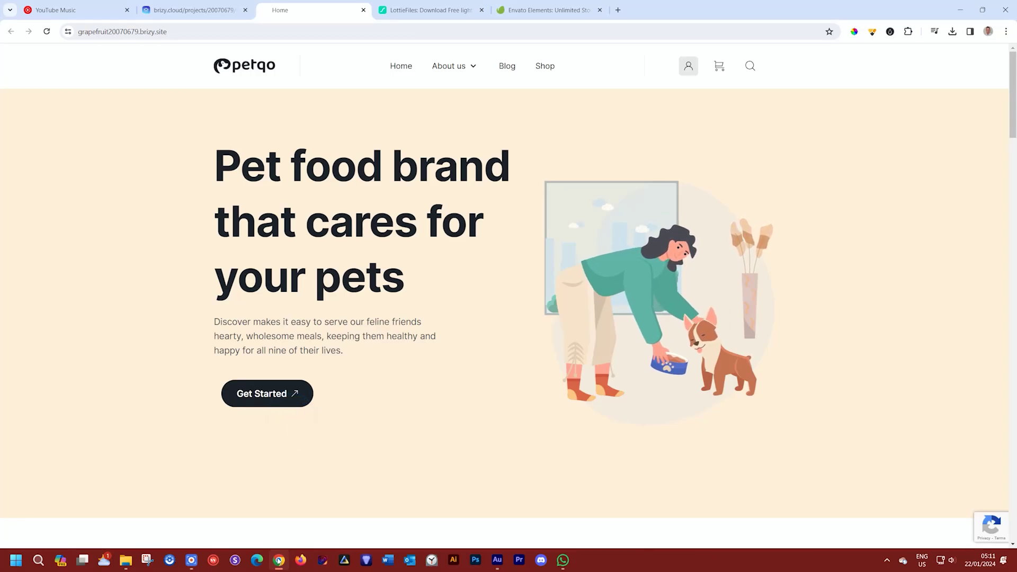
Step: Scroll down through the currently open page
click(290, 416)
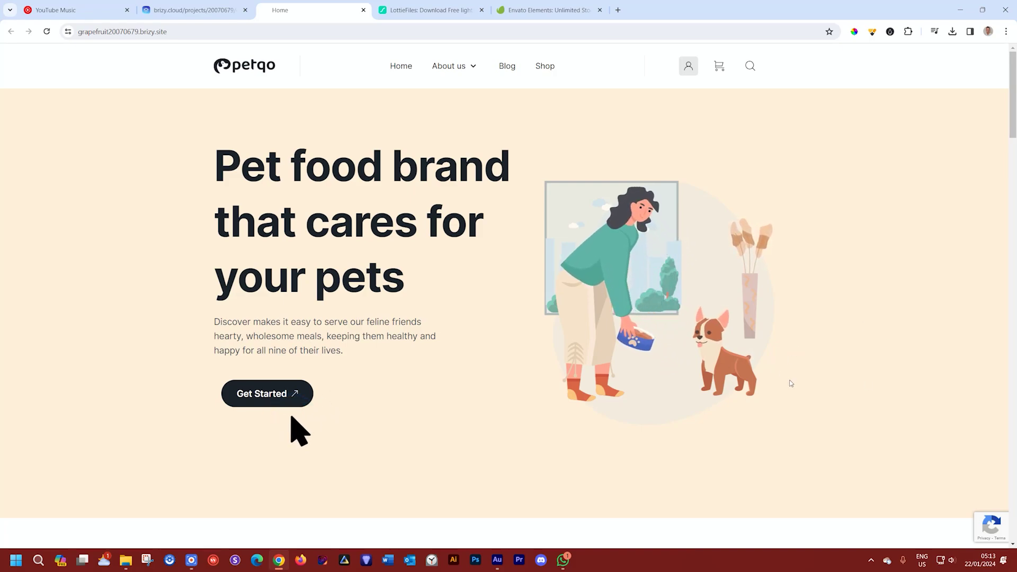
scroll(773, 360, down, 9)
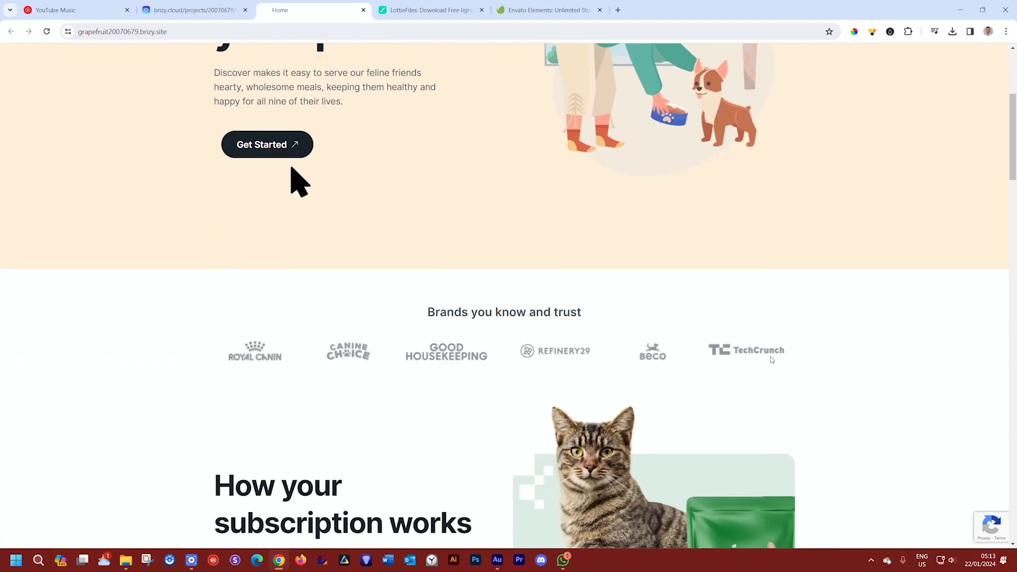
scroll(773, 358, down, 20)
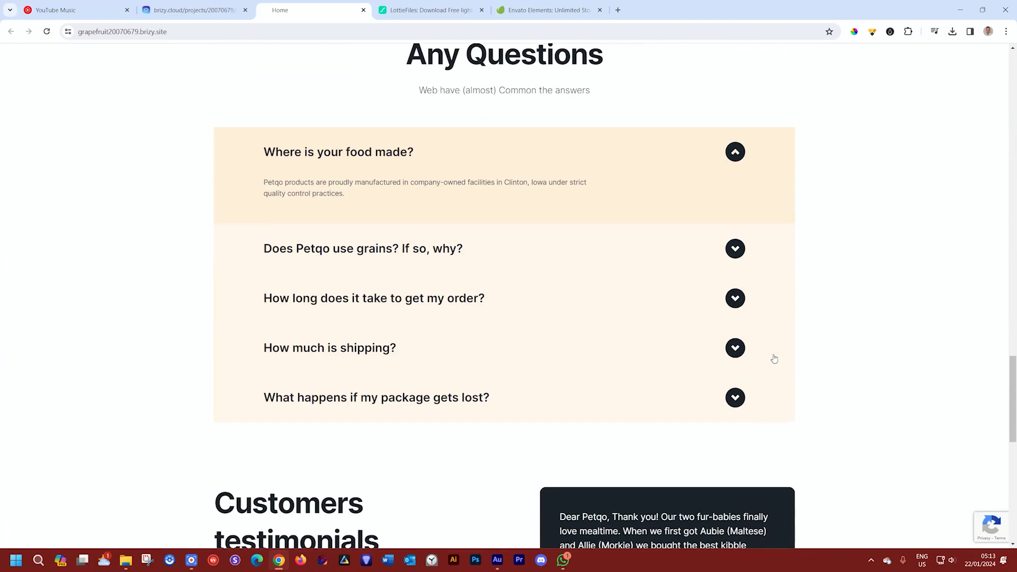
scroll(774, 358, down, 4)
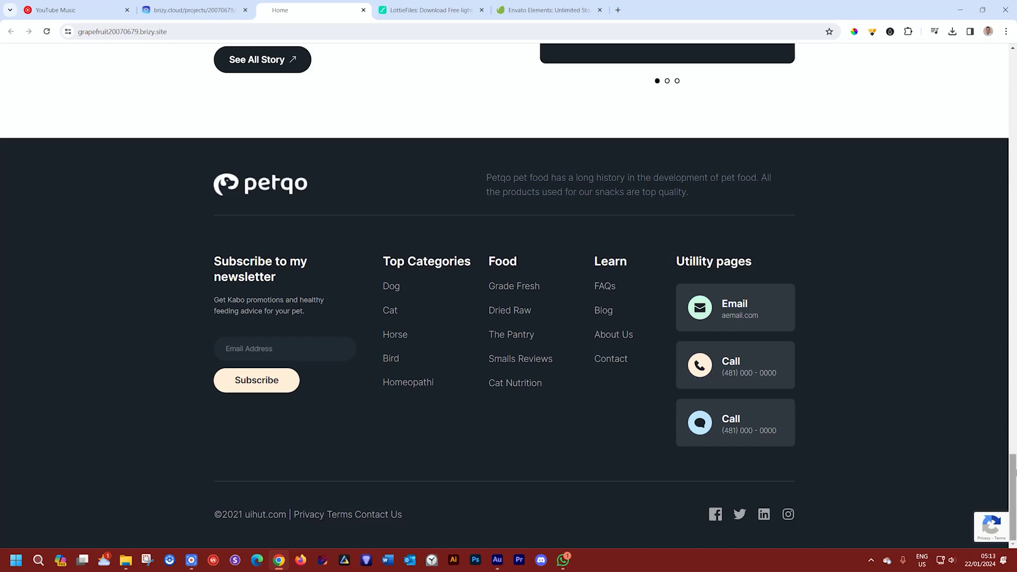
drag(1012, 470, 1012, 74)
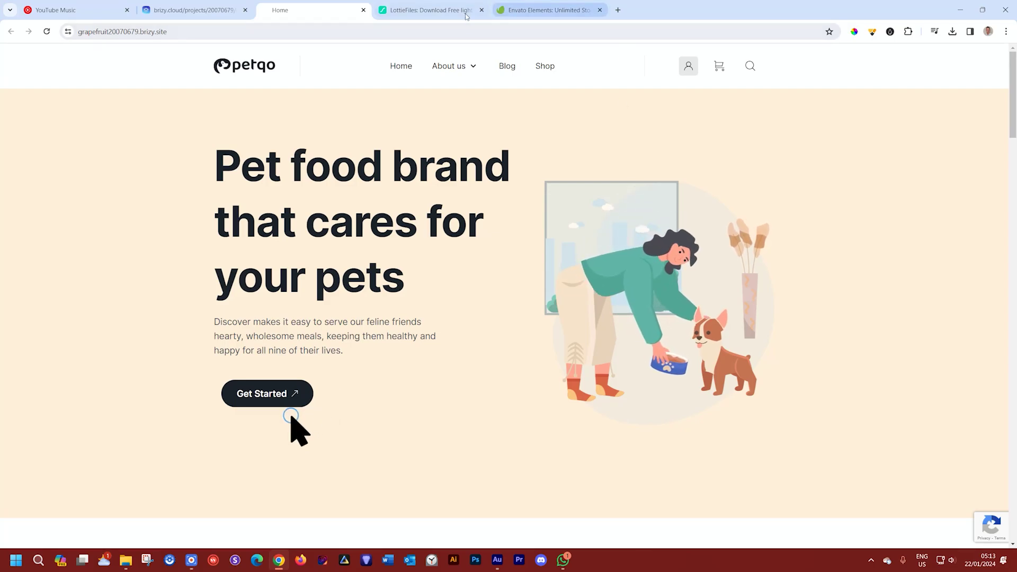
Step: Open the LottieFiles workspace dashboard in a new tab from the LottieFiles home page
click(447, 9)
mouse_move(445, 65)
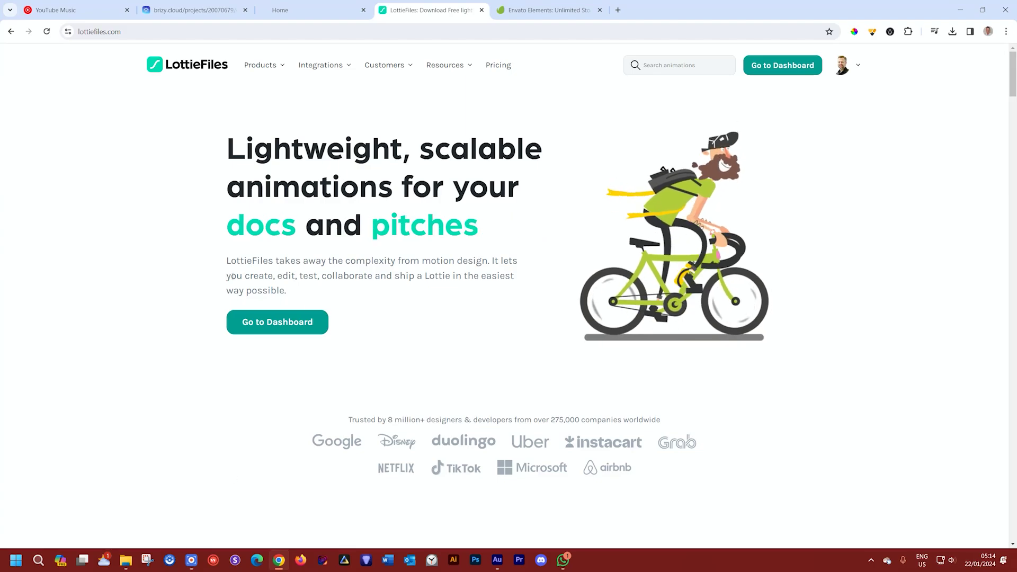
mouse_move(318, 66)
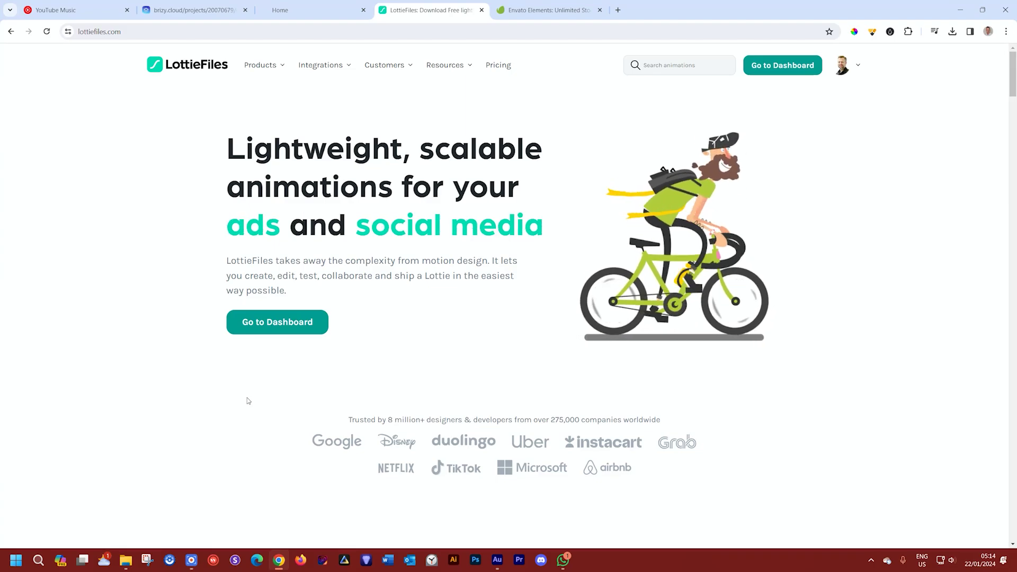
click(277, 322)
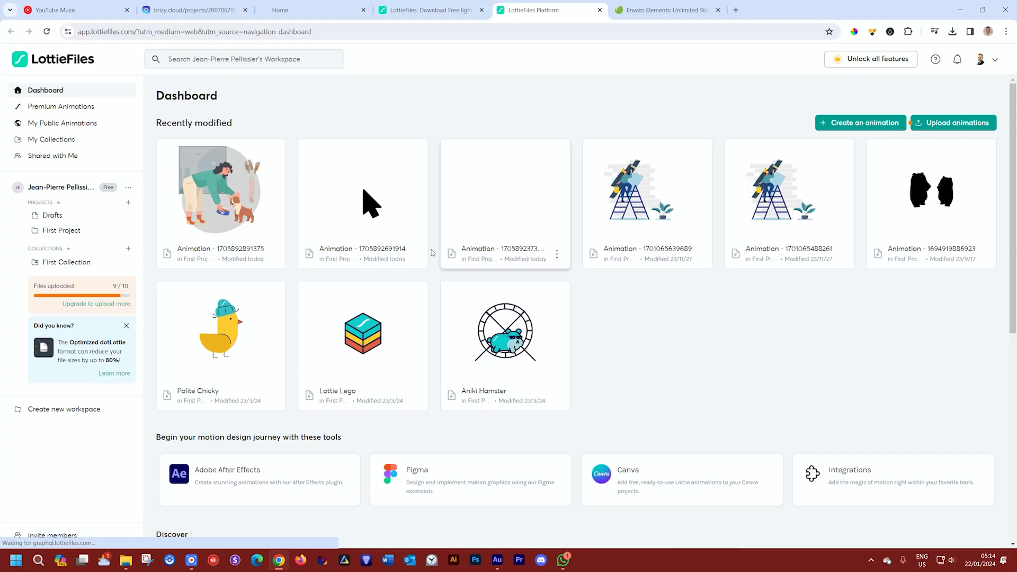
click(430, 9)
click(527, 11)
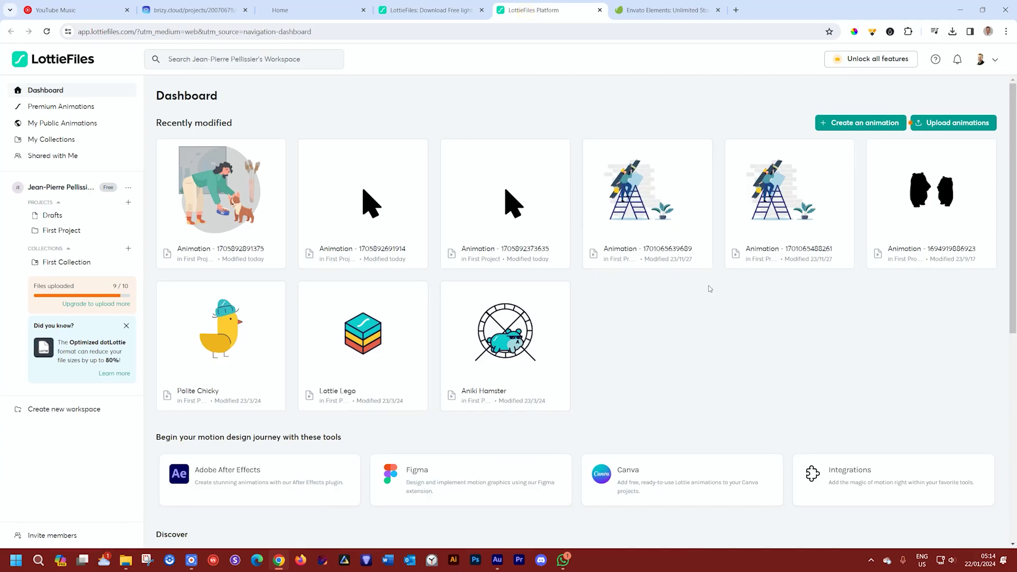
scroll(709, 289, down, 7)
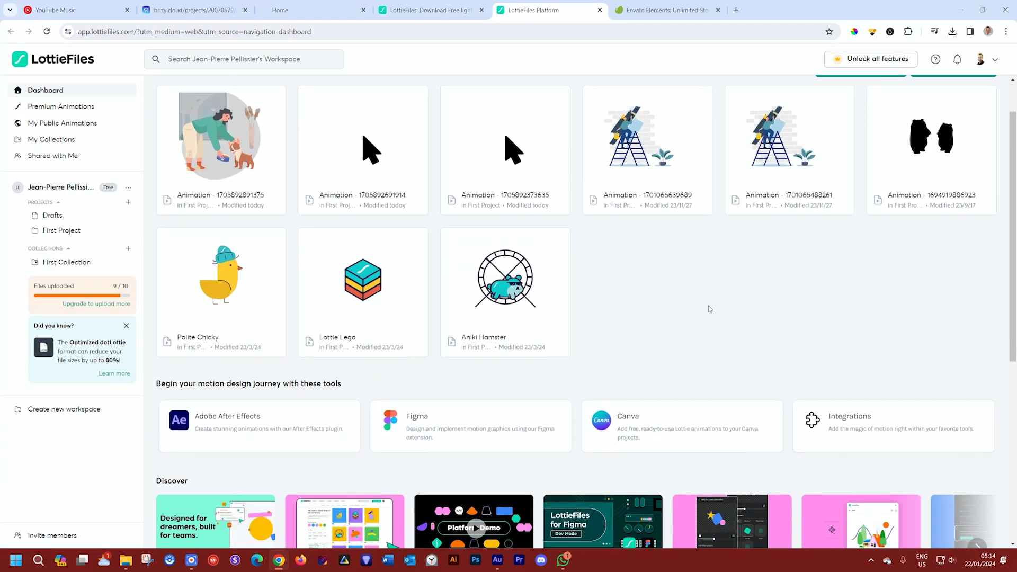
scroll(711, 335, up, 7)
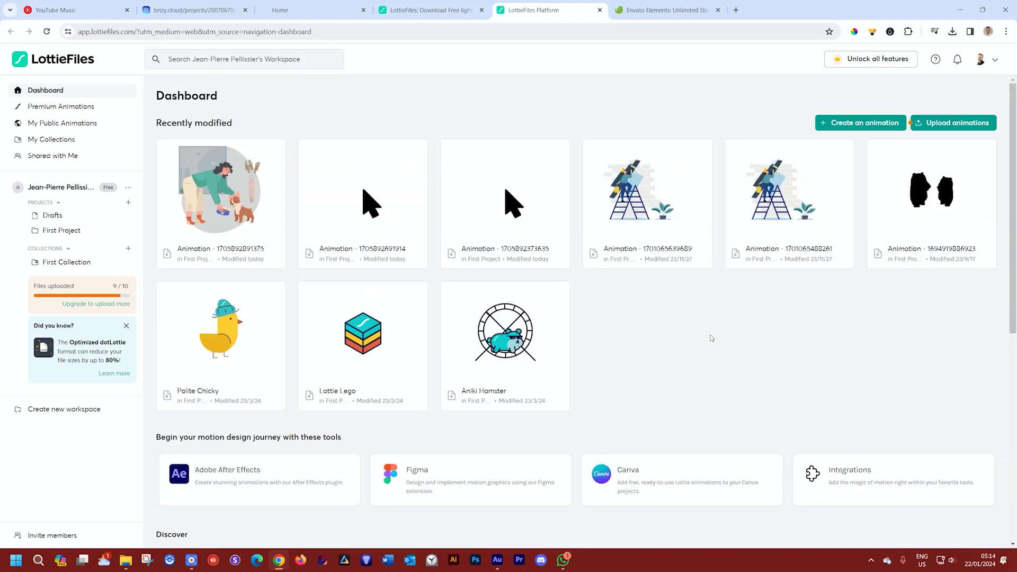
click(258, 61)
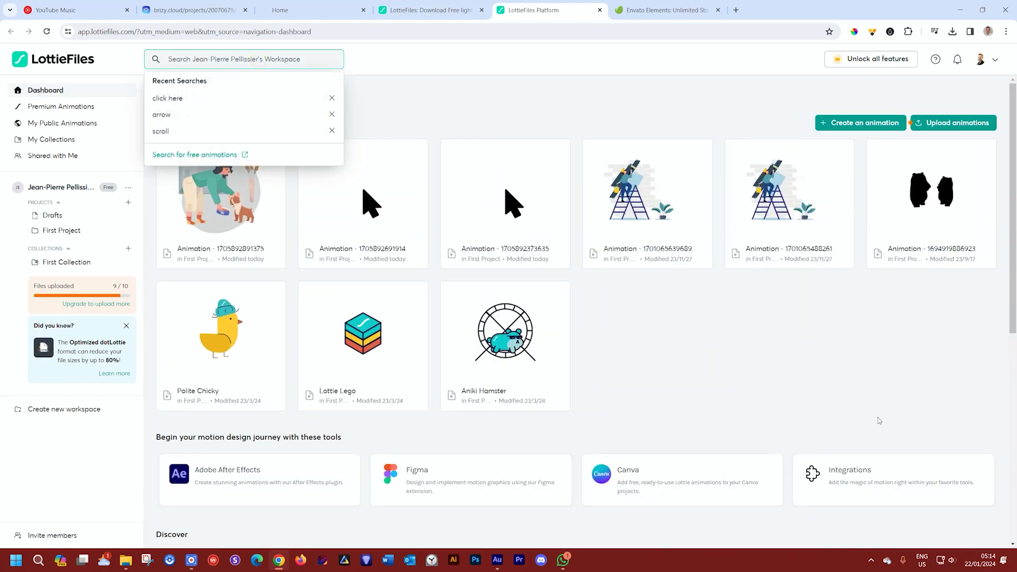
click(859, 389)
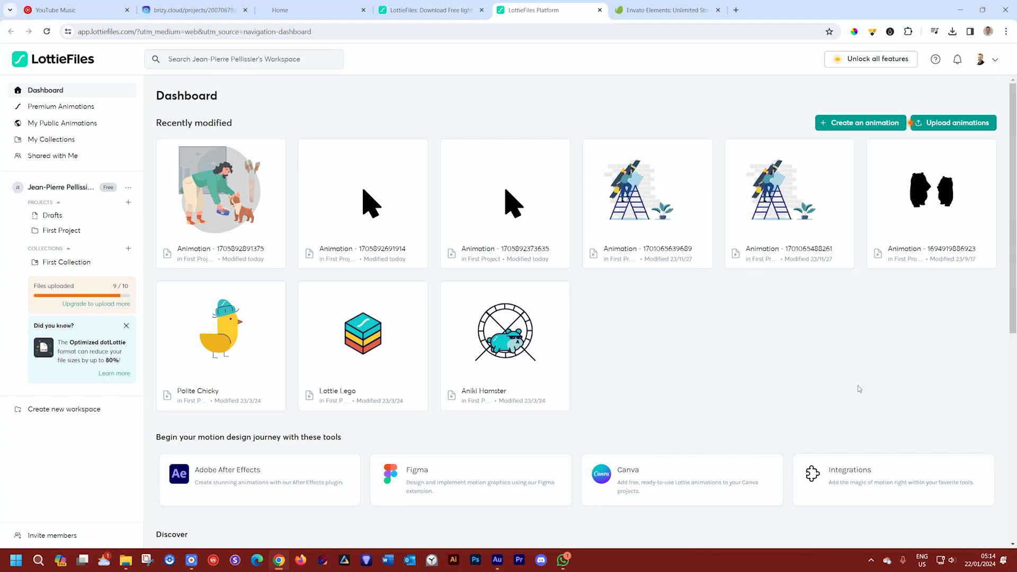
scroll(859, 389, down, 6)
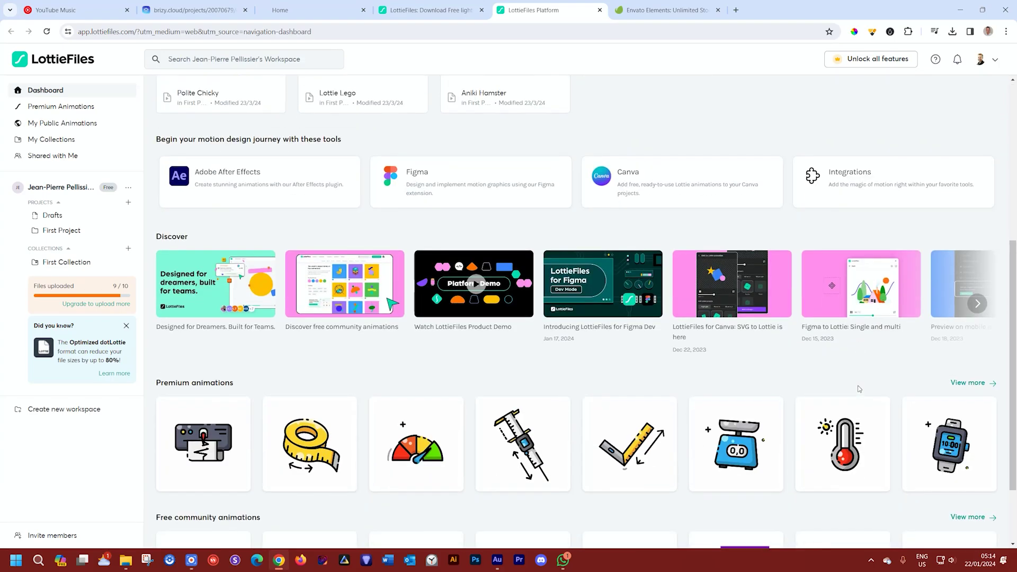
scroll(859, 389, up, 6)
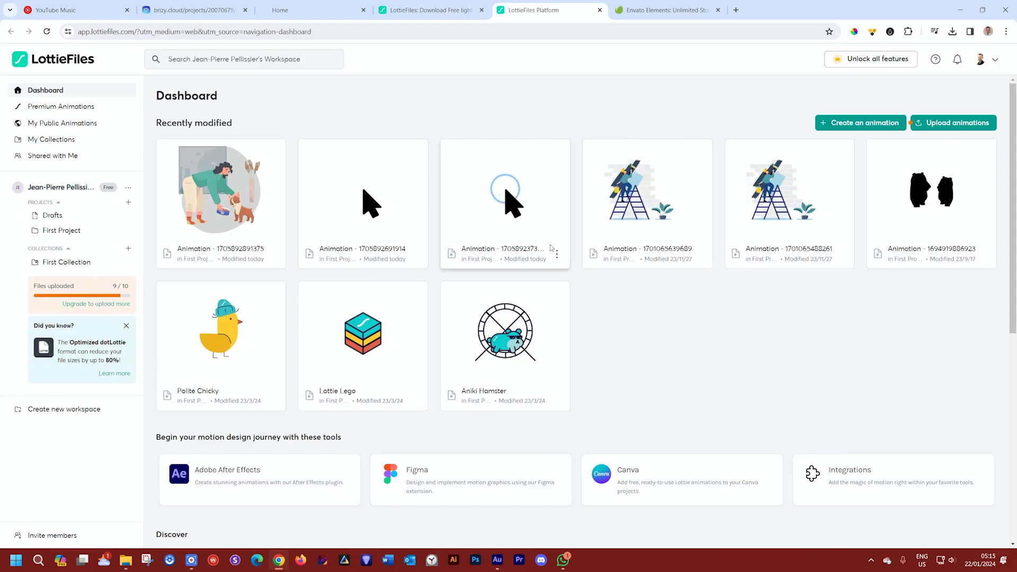
click(557, 254)
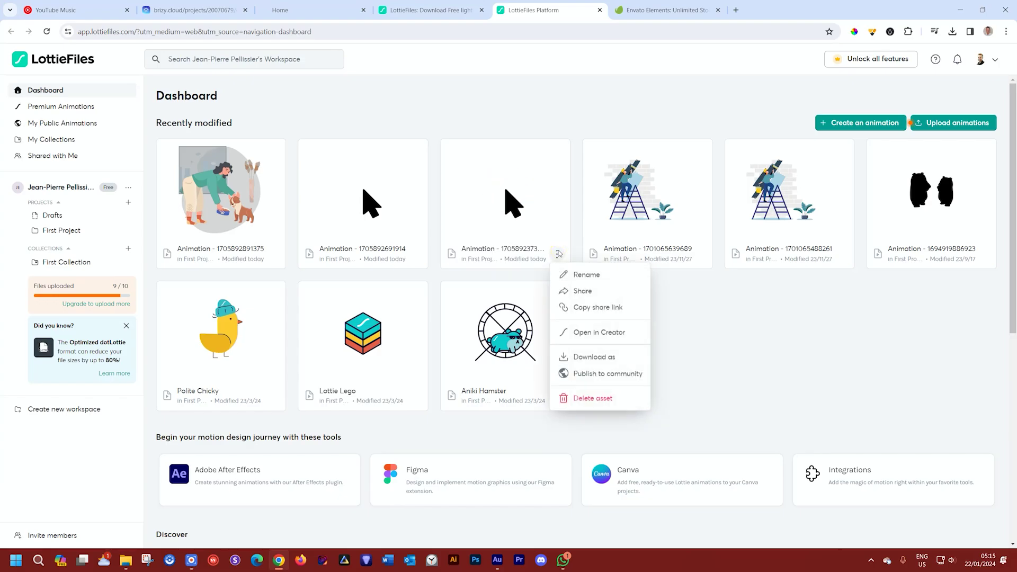
click(572, 398)
click(538, 335)
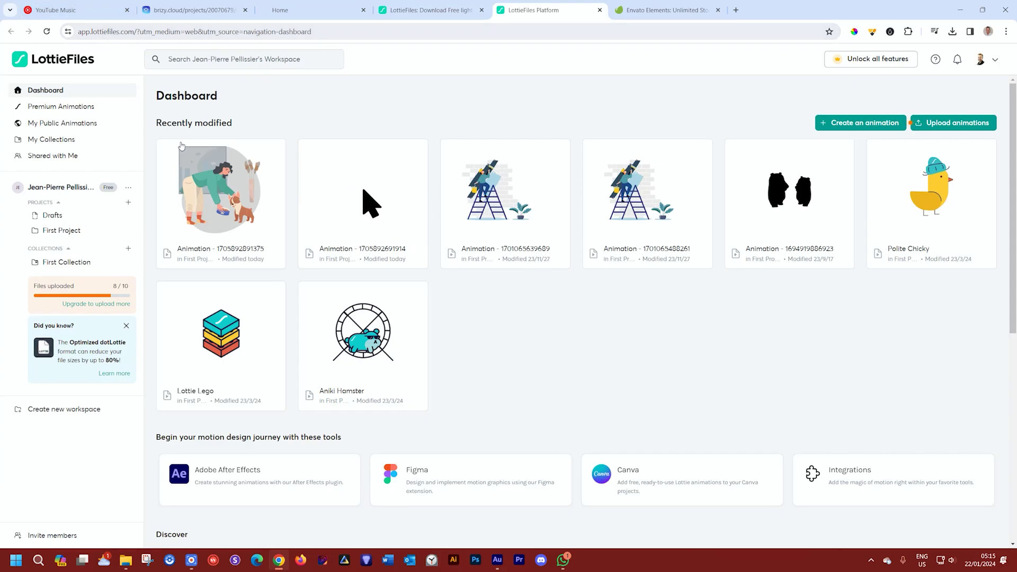
scroll(196, 189, down, 7)
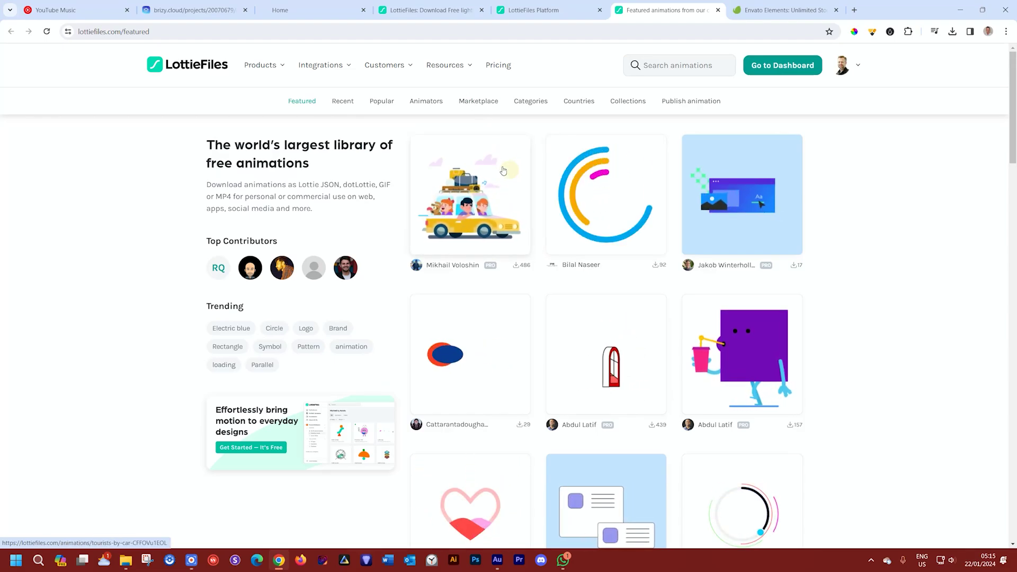
Step: Search the LottieFiles home page for 'click here' animations
click(446, 11)
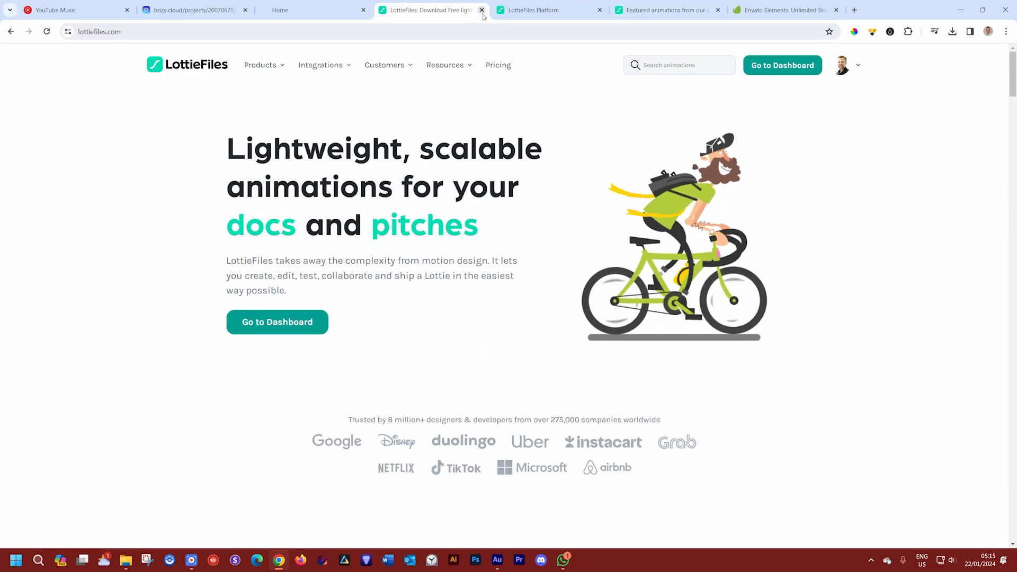
click(670, 11)
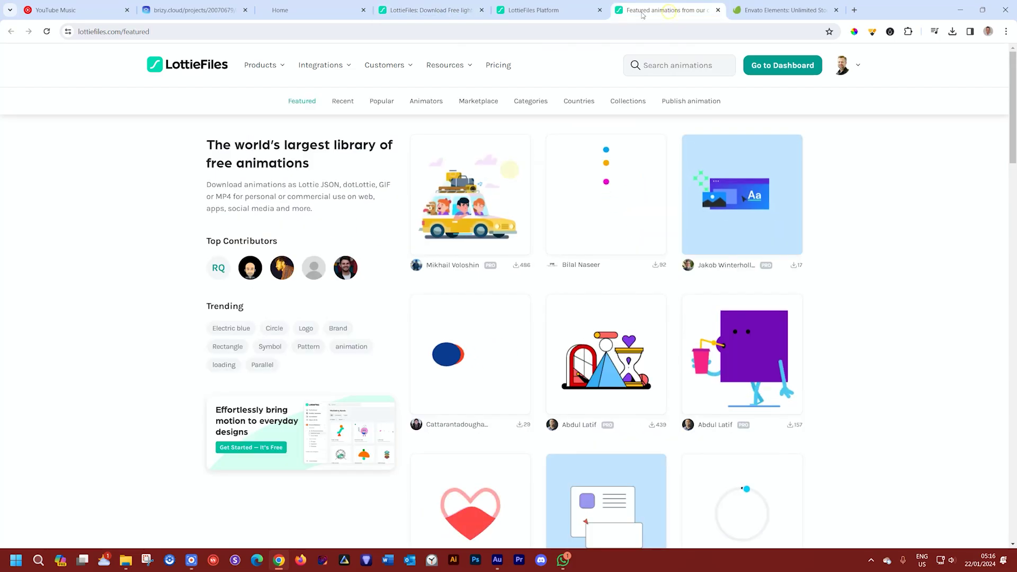
click(446, 10)
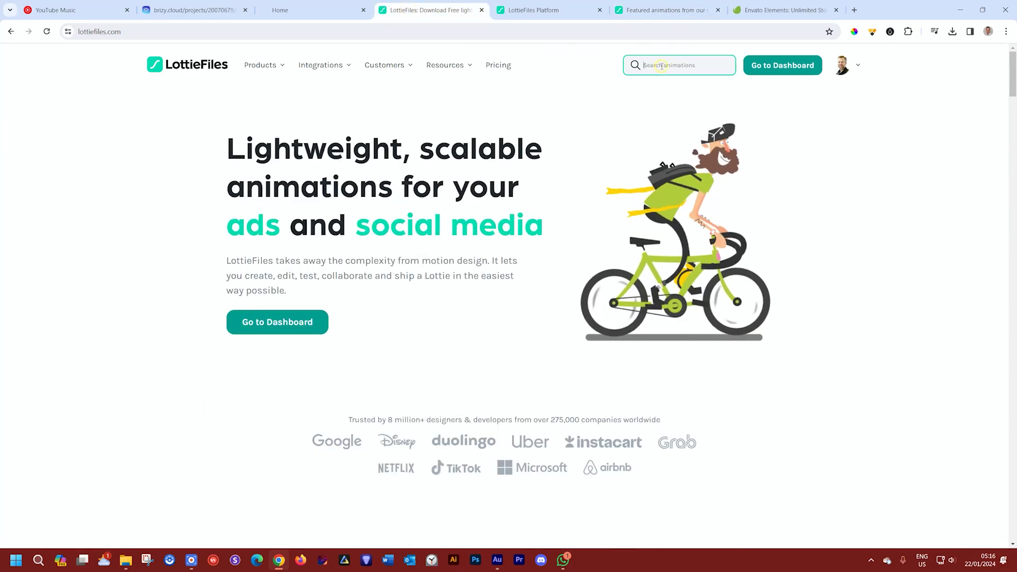
text(ick here)
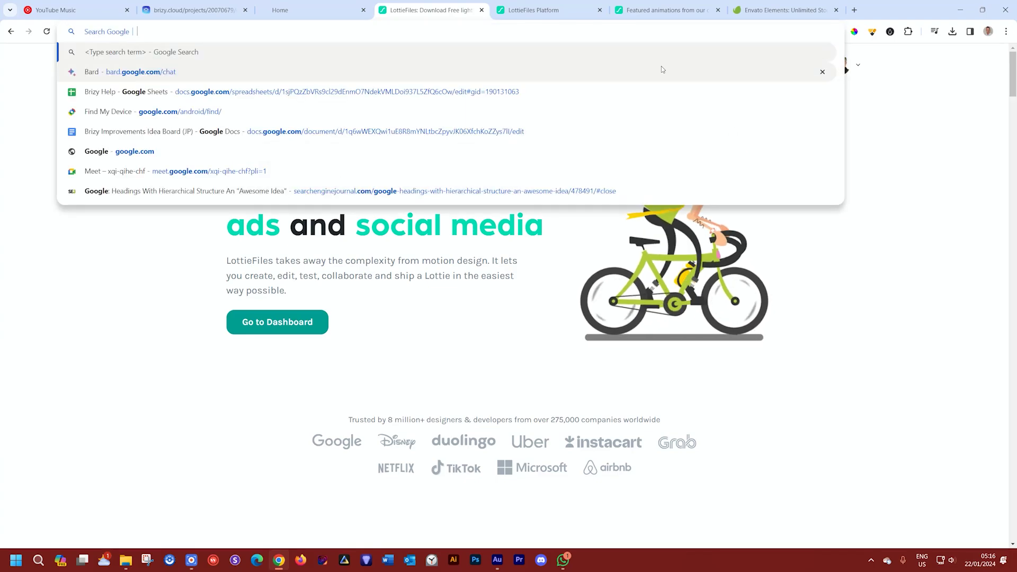
key(Return)
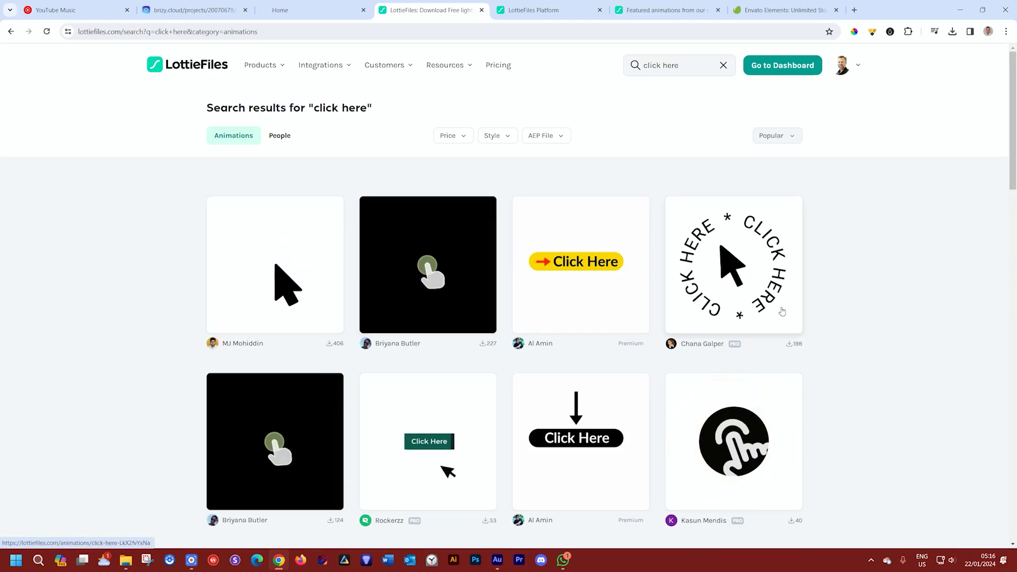
Step: Browse the 'click here' results of button, hand-pointer and cursor animations
scroll(783, 311, down, 2)
scroll(782, 312, down, 10)
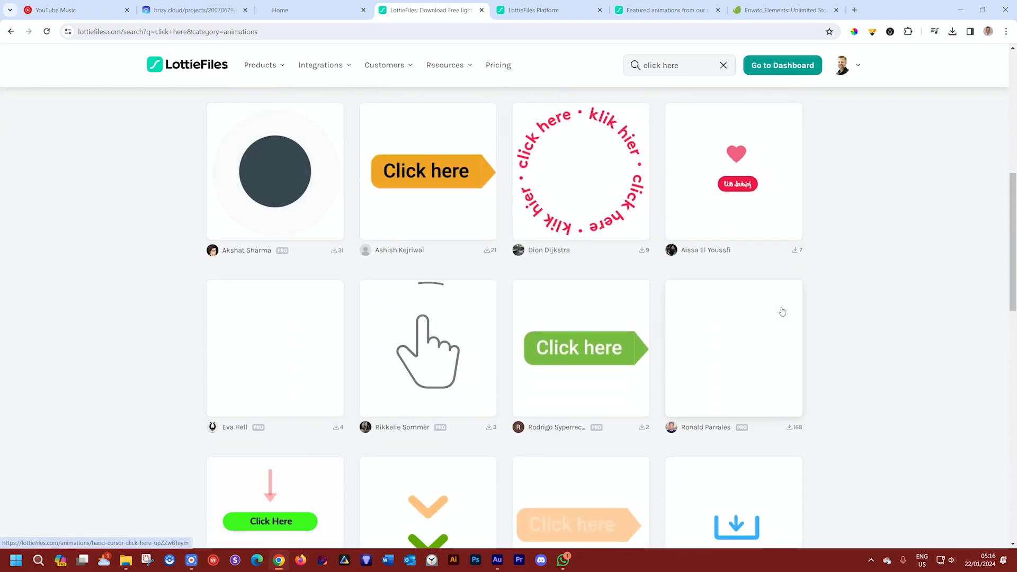
scroll(782, 311, down, 3)
scroll(783, 311, up, 11)
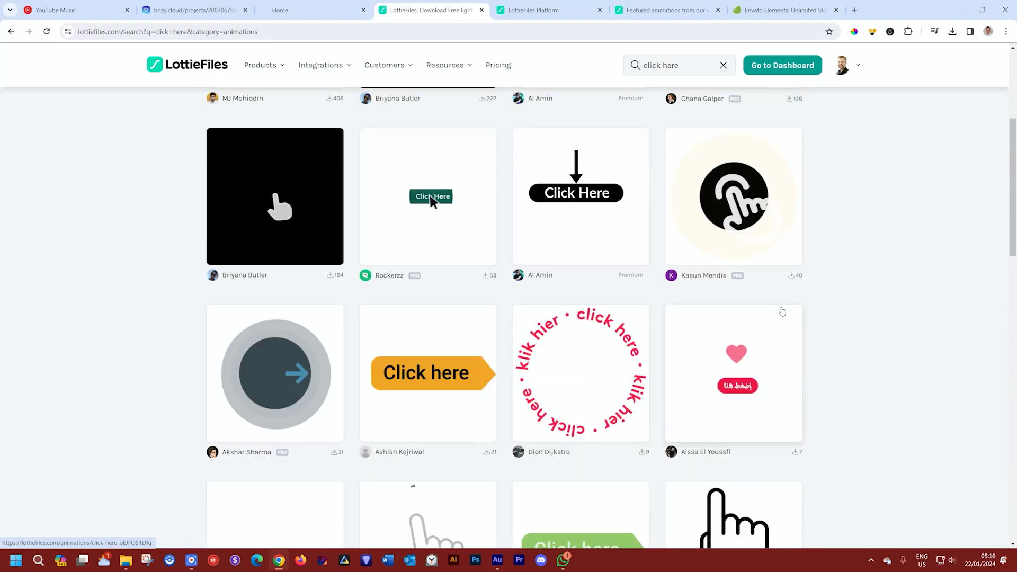
scroll(782, 311, up, 4)
scroll(782, 311, down, 3)
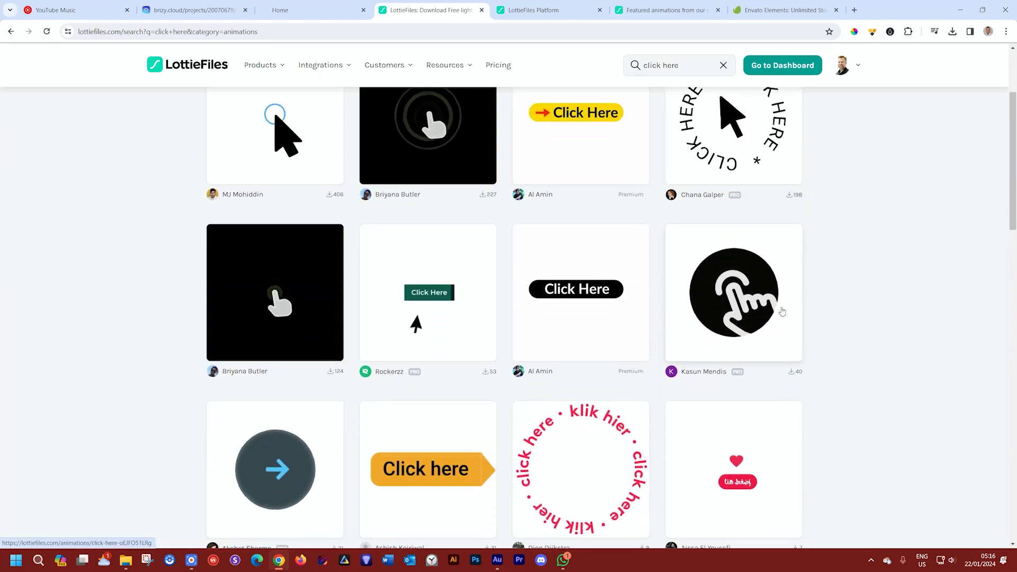
scroll(782, 312, down, 8)
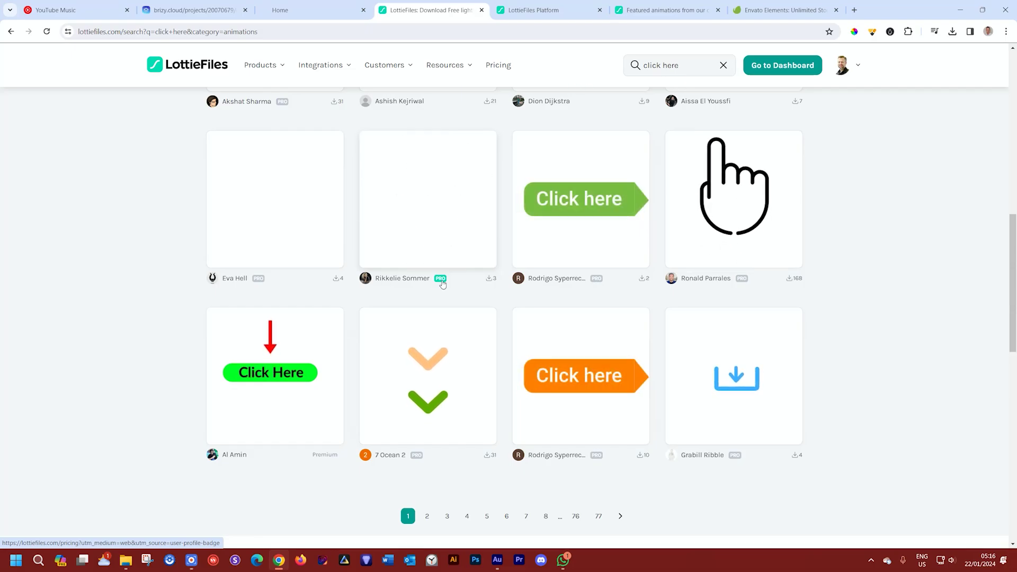
scroll(570, 279, up, 13)
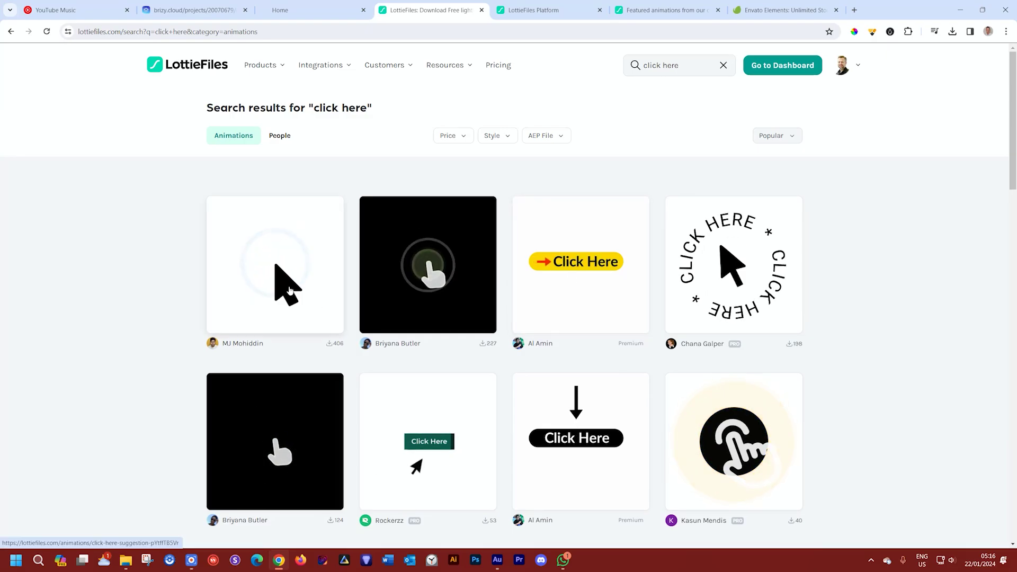
Step: Save the Click here Suggestion animation to the workspace so it can be downloaded
click(289, 290)
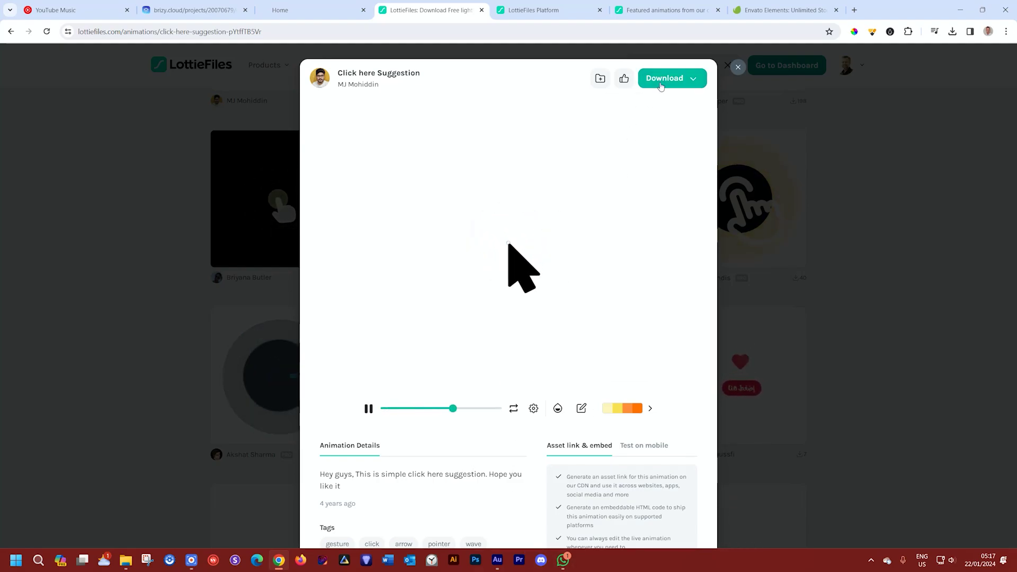
click(693, 80)
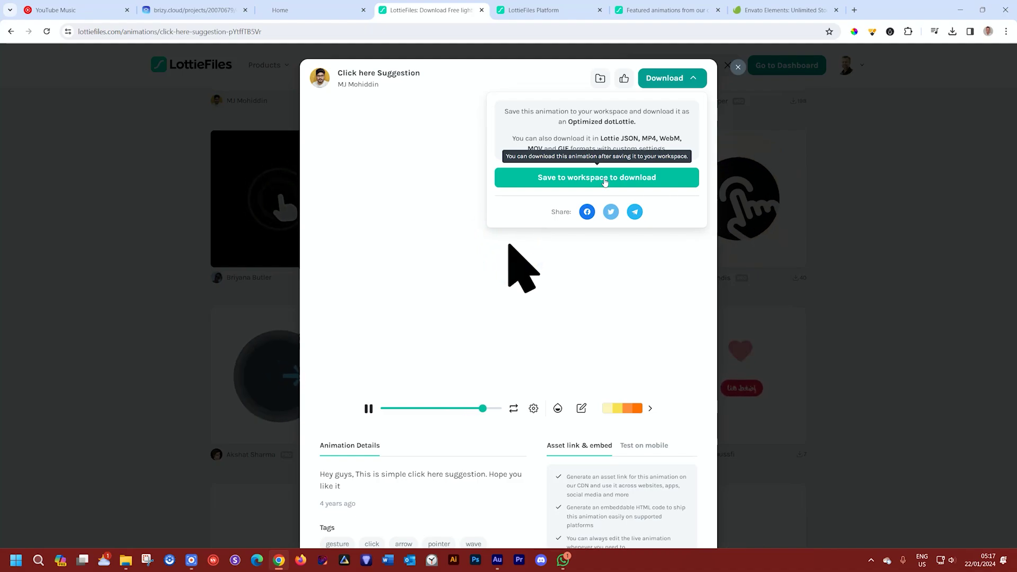
click(604, 181)
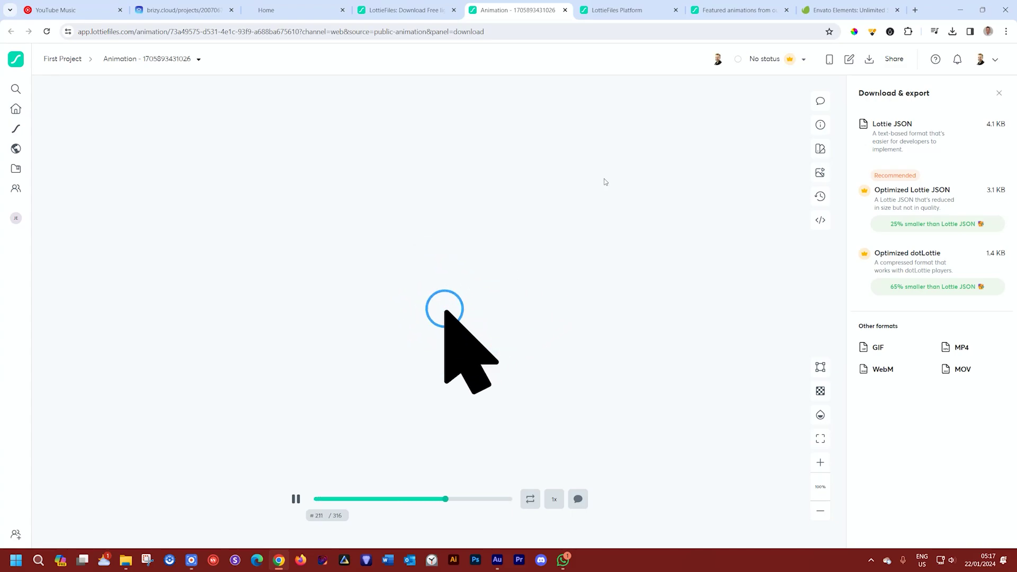
click(554, 500)
click(554, 501)
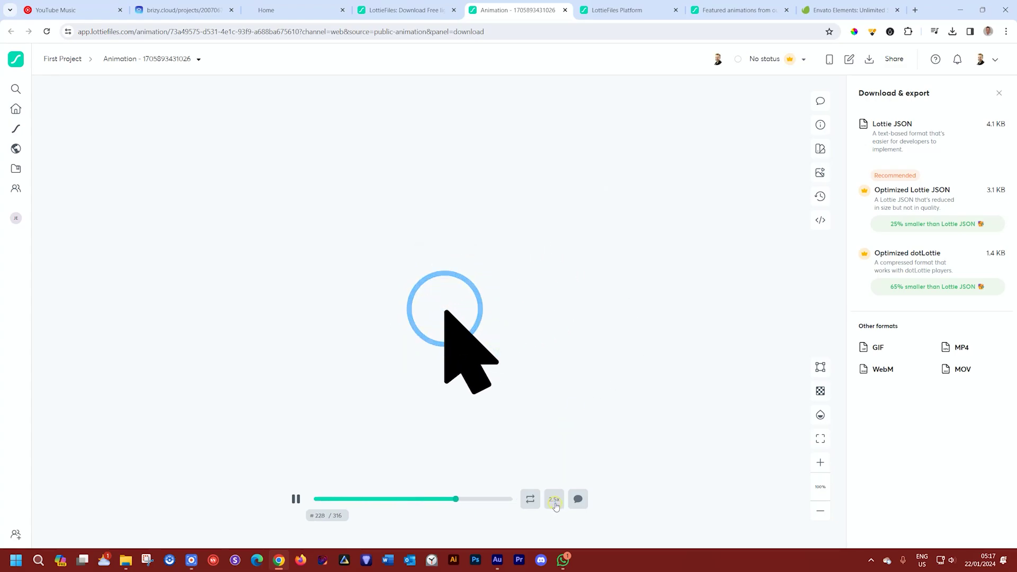
click(555, 501)
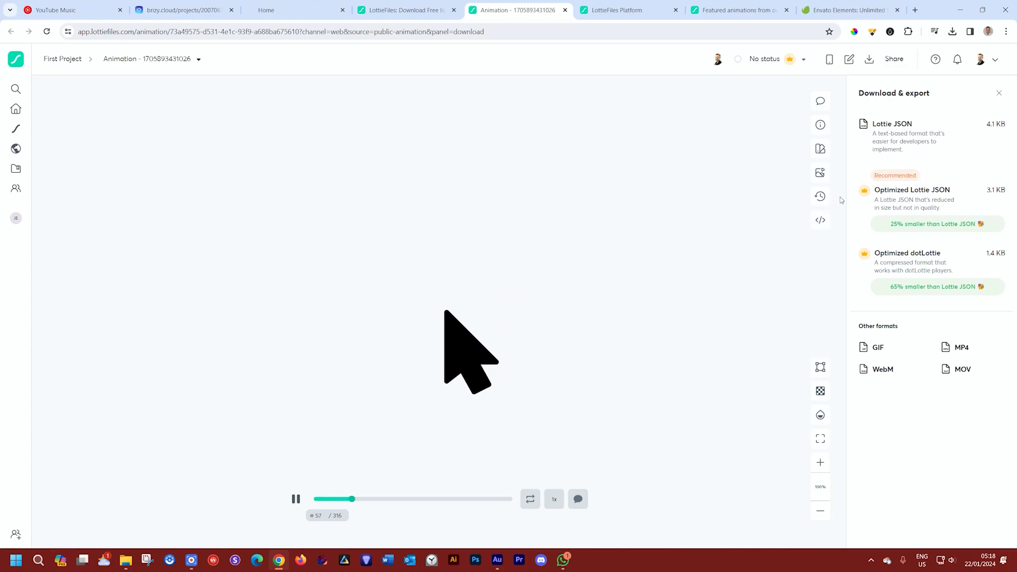
Step: Preview dark red and peach preset palettes on the arrow animation
click(820, 151)
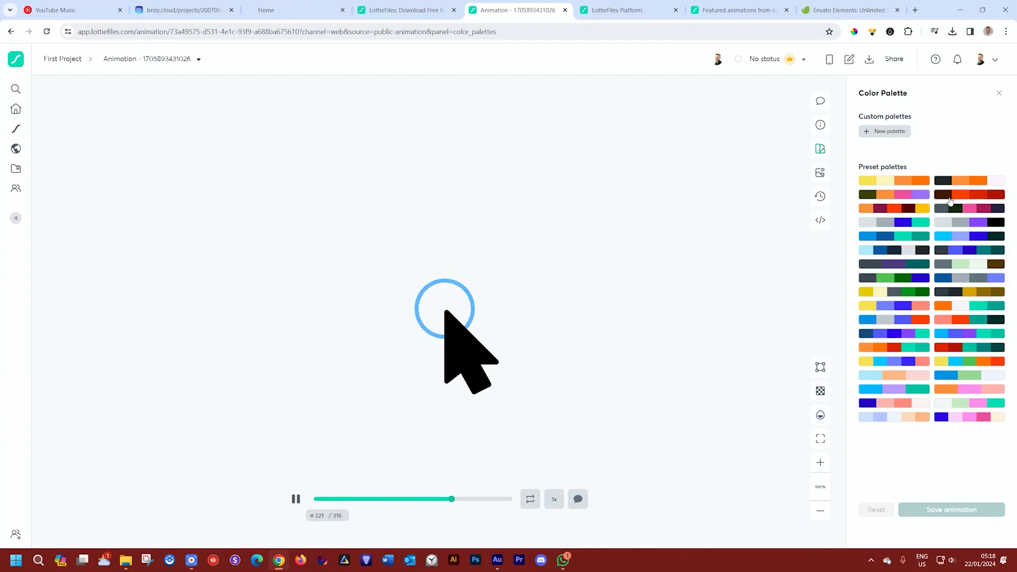
click(972, 196)
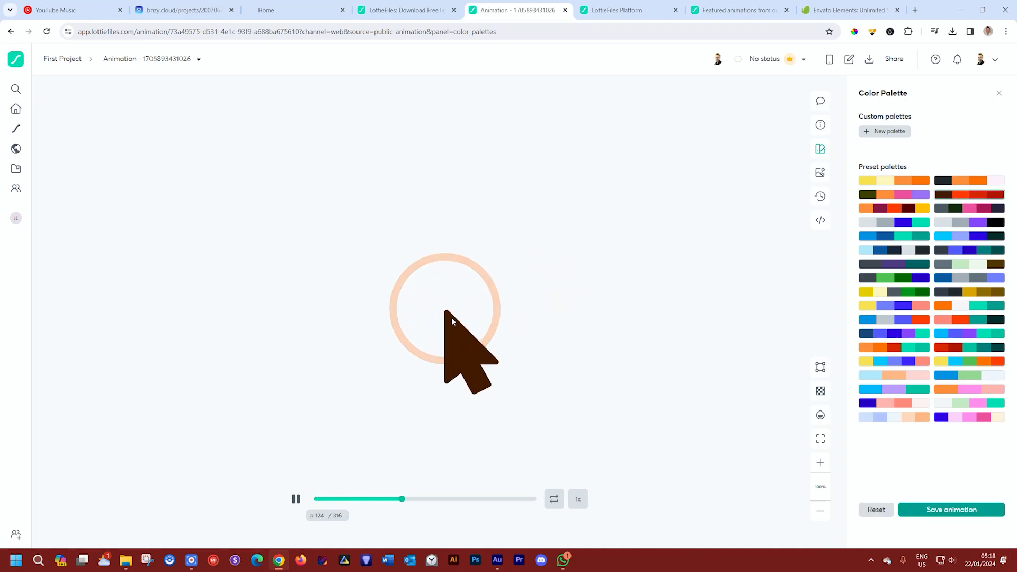
click(905, 418)
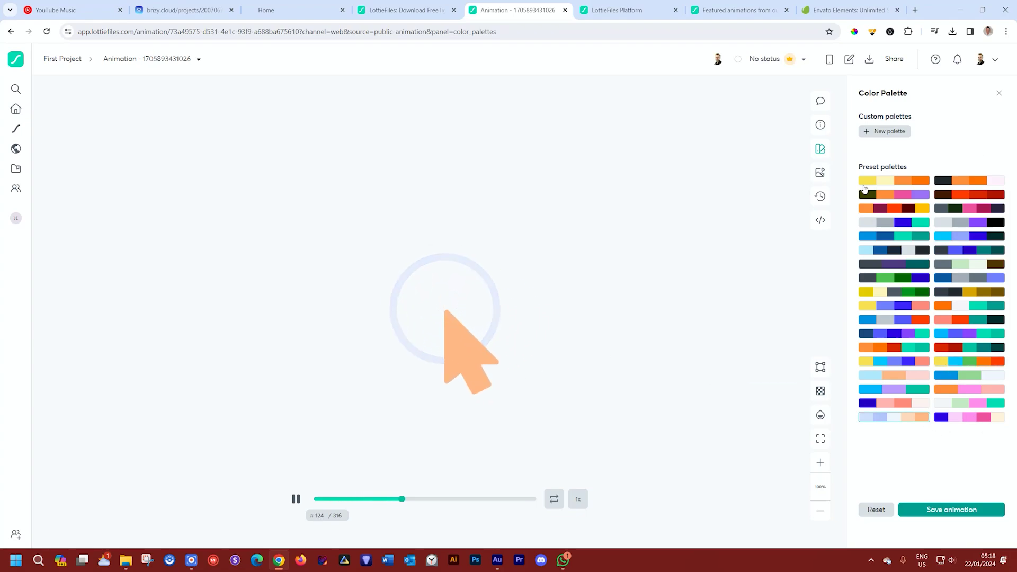
Step: Create, save and apply a custom palette with teal and pink swatches
click(879, 132)
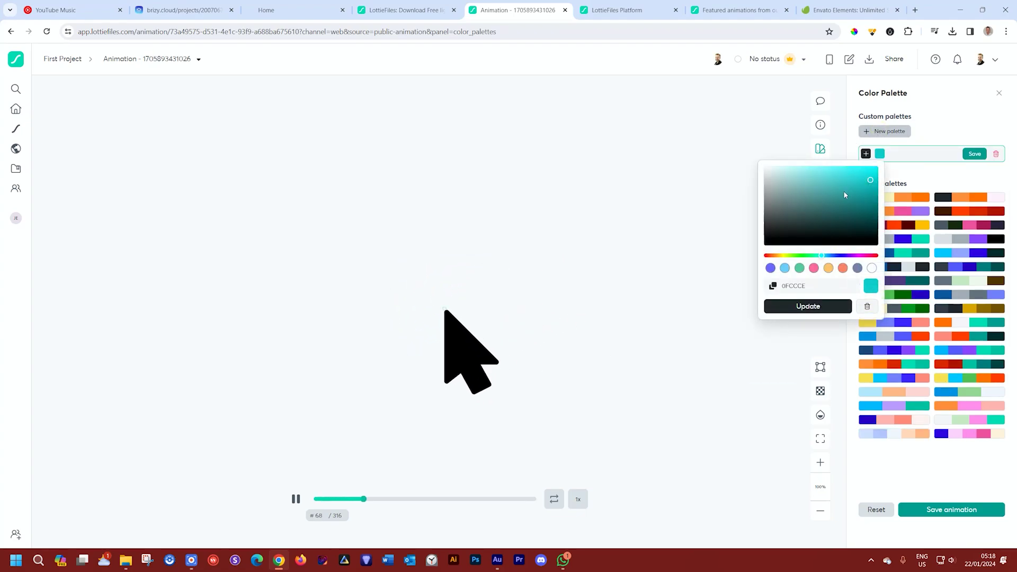
click(825, 312)
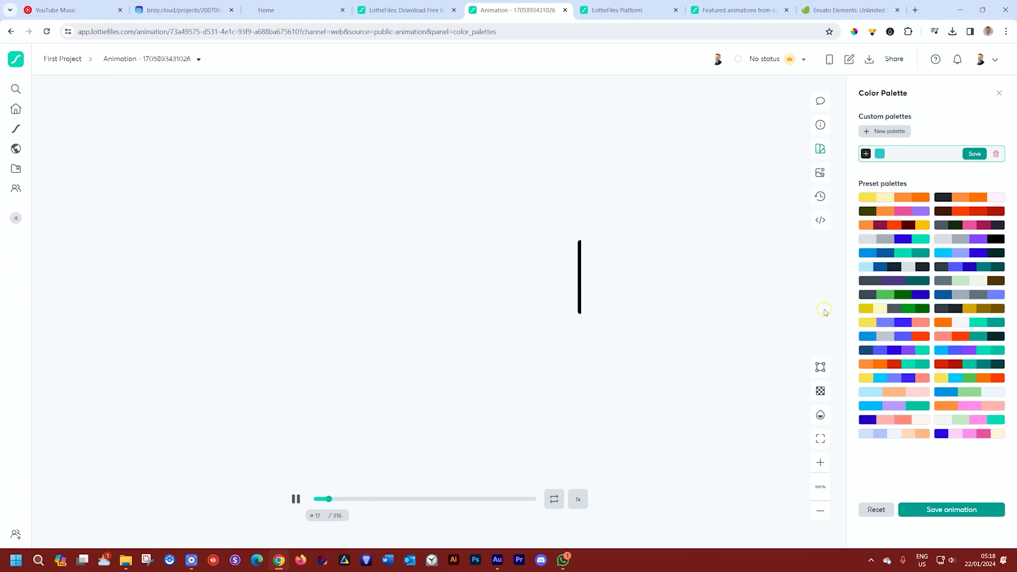
click(866, 154)
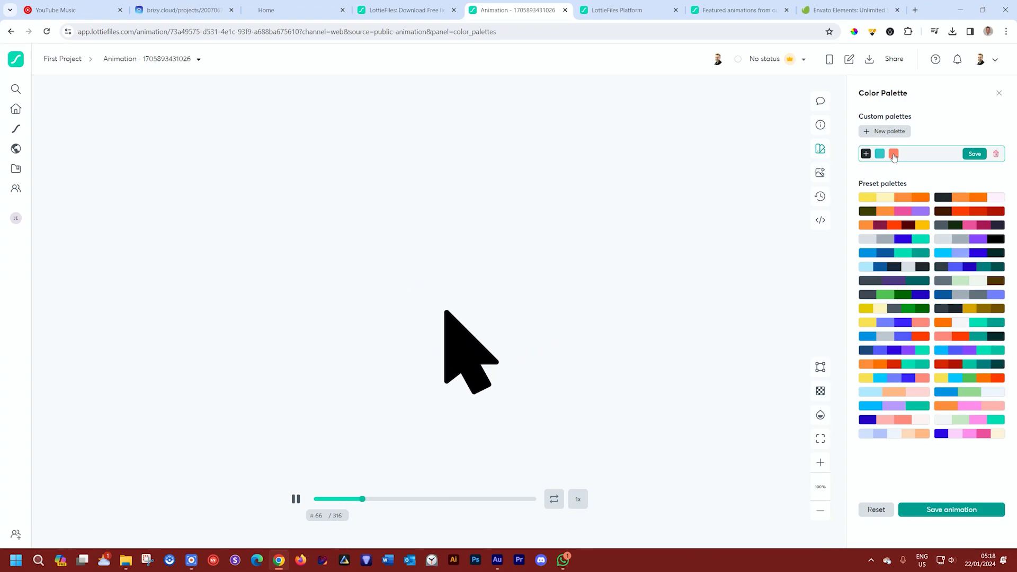
click(828, 269)
click(974, 154)
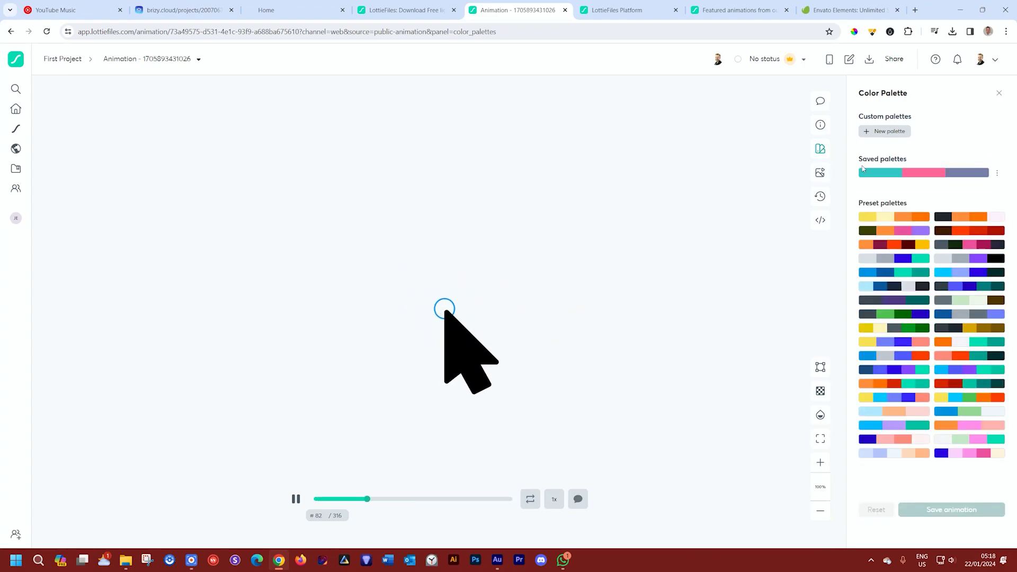
click(930, 174)
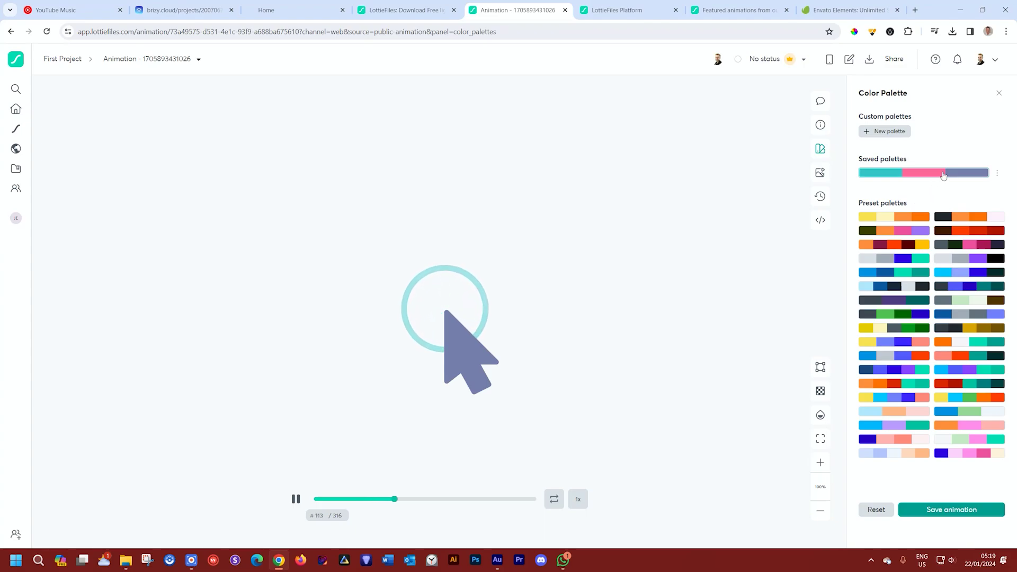
Step: Reset the arrow animation to its original black colours, then return to Brizy
click(876, 509)
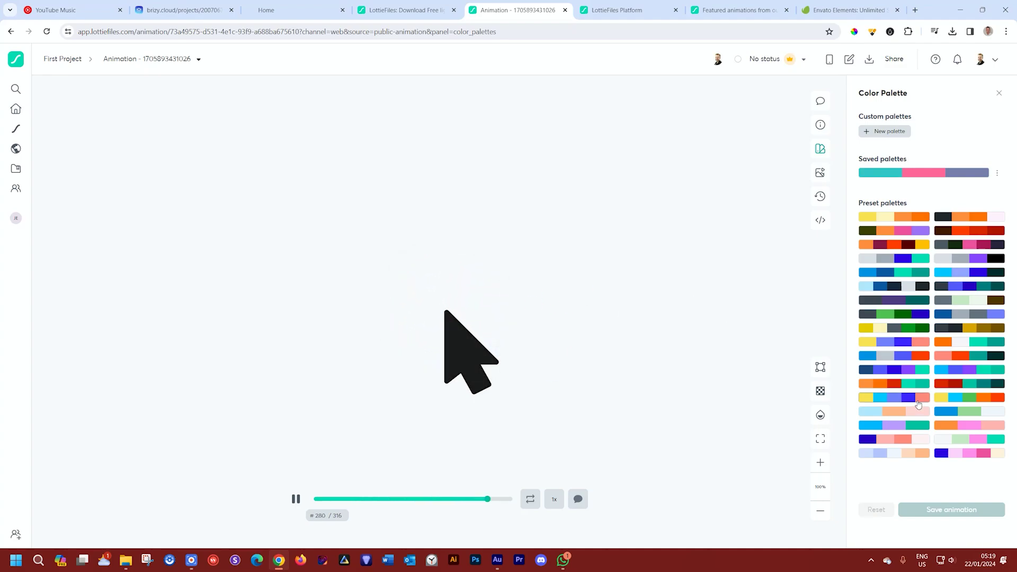
click(180, 10)
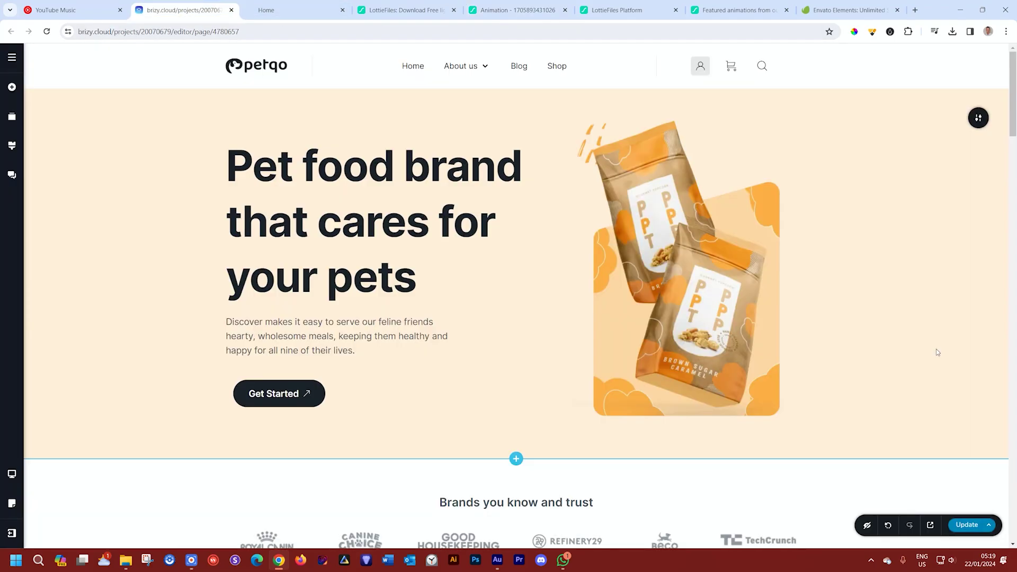
Step: Glance at the published petqo site, then return to the Brizy editor
click(320, 14)
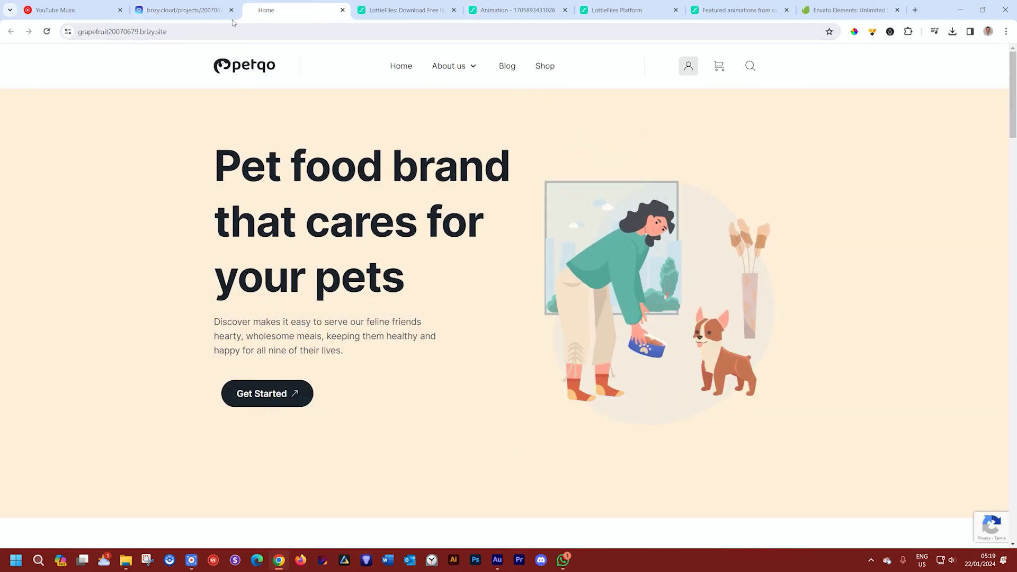
click(195, 11)
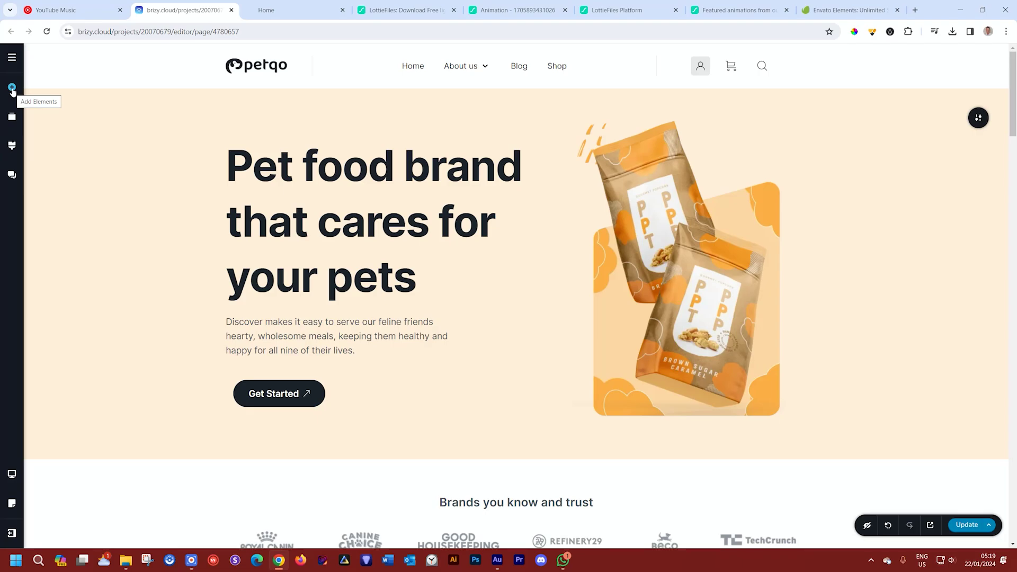
Step: Add a Lottie element below the Get Started button and select it
click(13, 88)
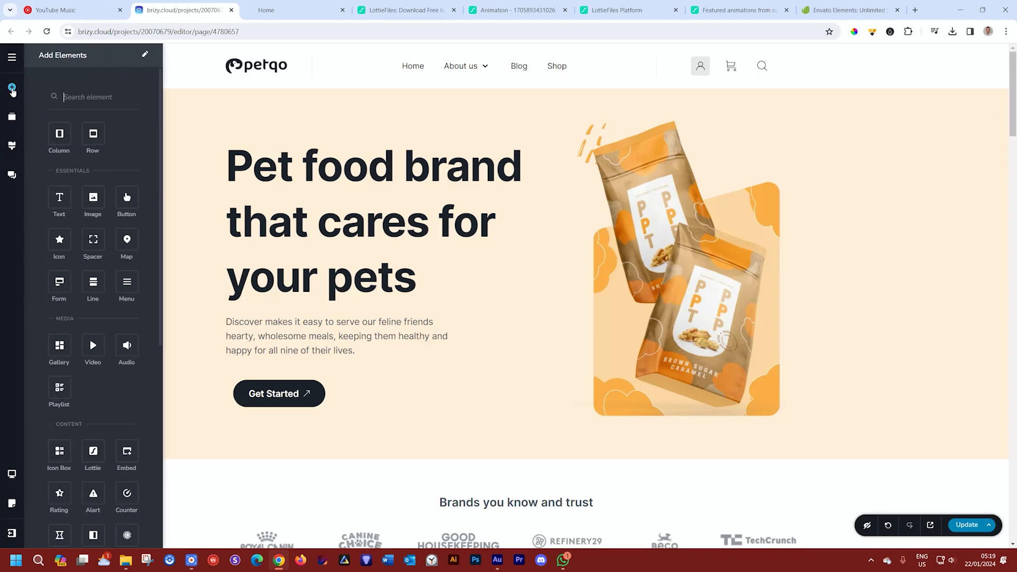
text(lottie)
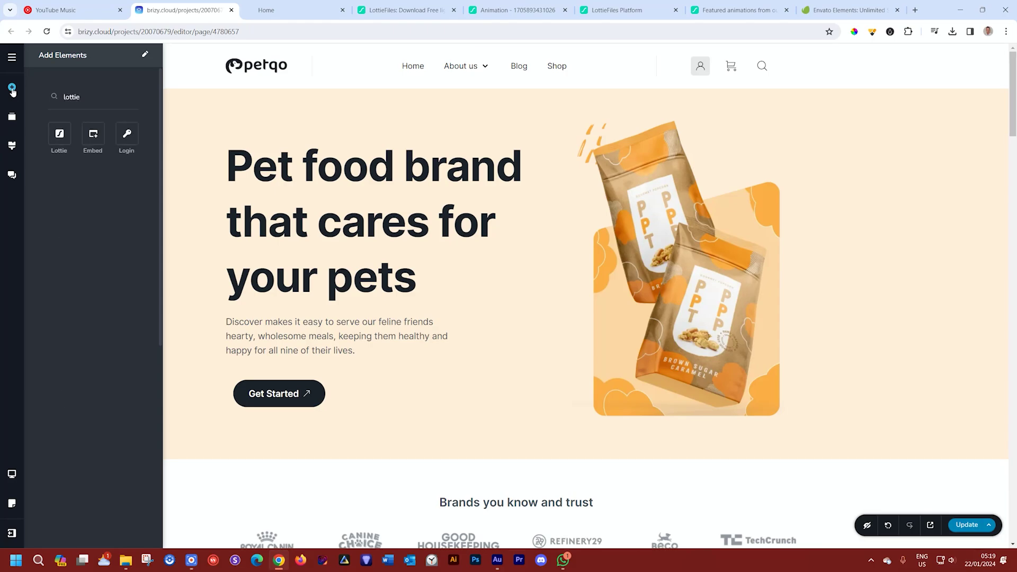
drag(62, 140, 280, 417)
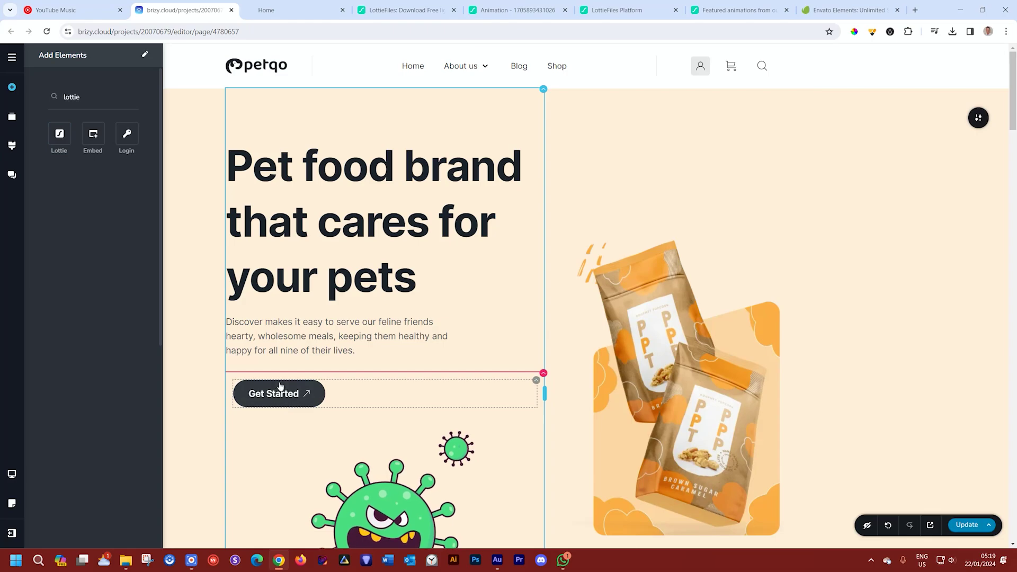
scroll(305, 399, down, 5)
click(310, 381)
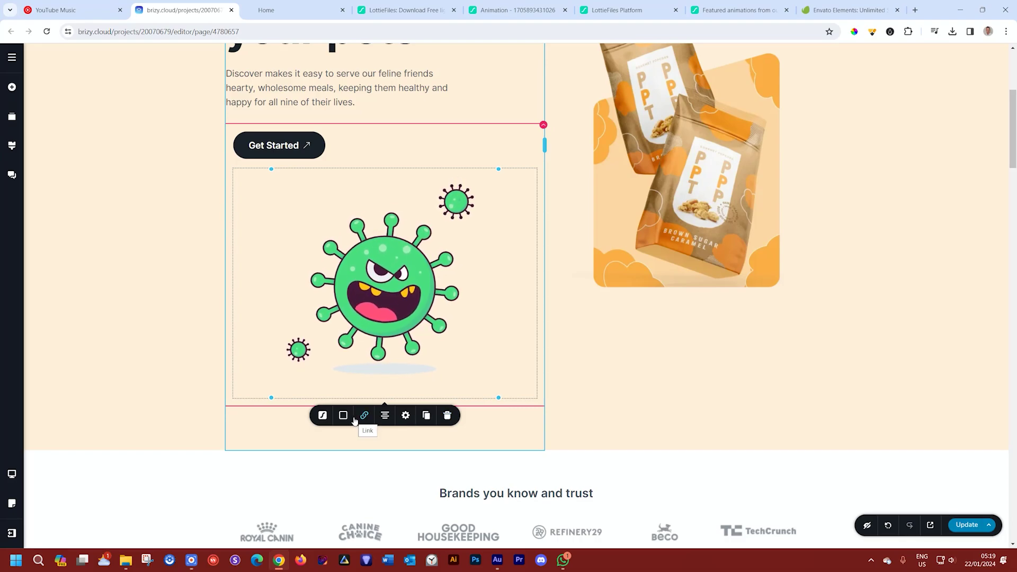
Step: Open the Lottie element's settings and keep SVG as the renderer
click(322, 416)
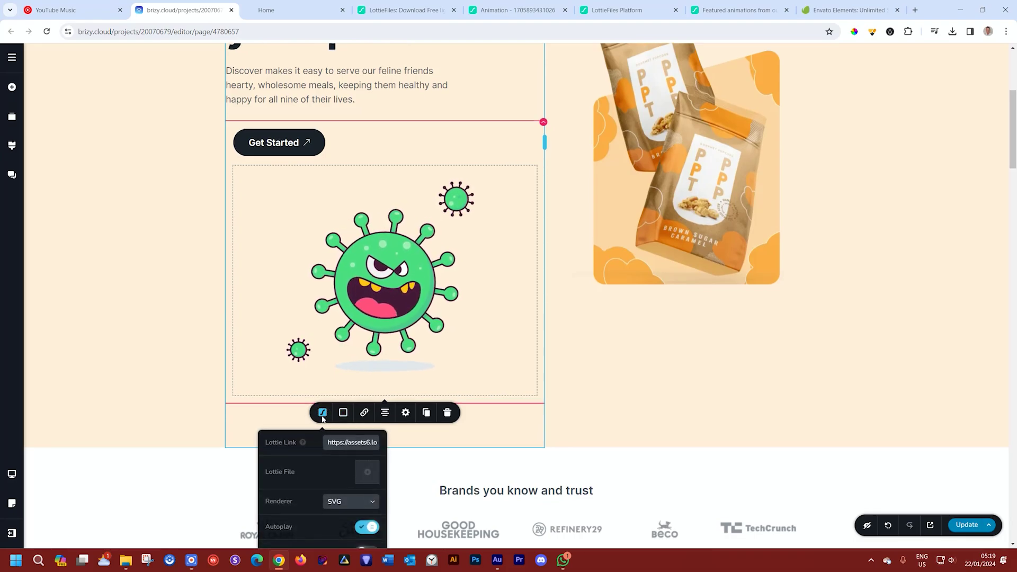
scroll(266, 350, down, 2)
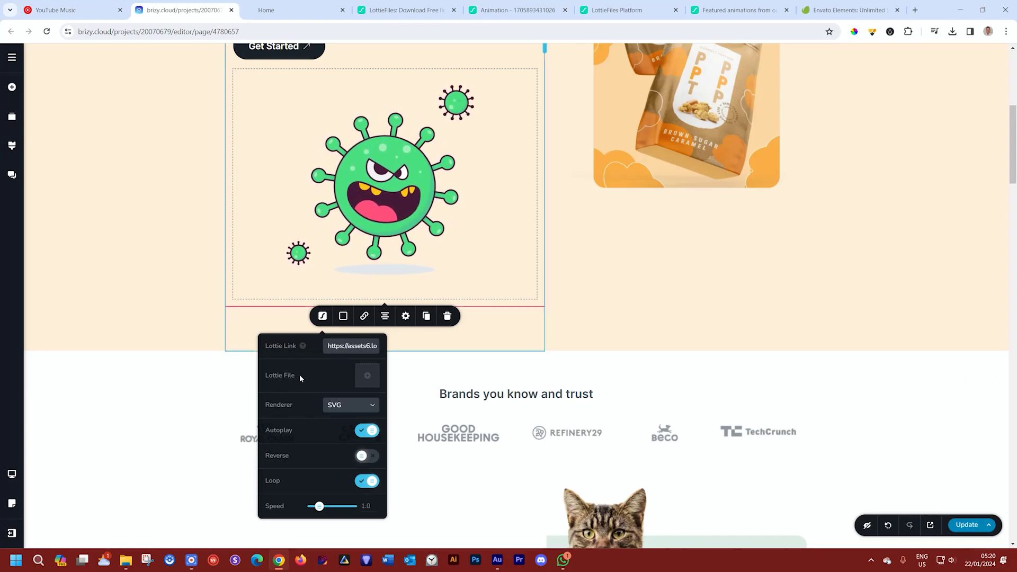
click(353, 407)
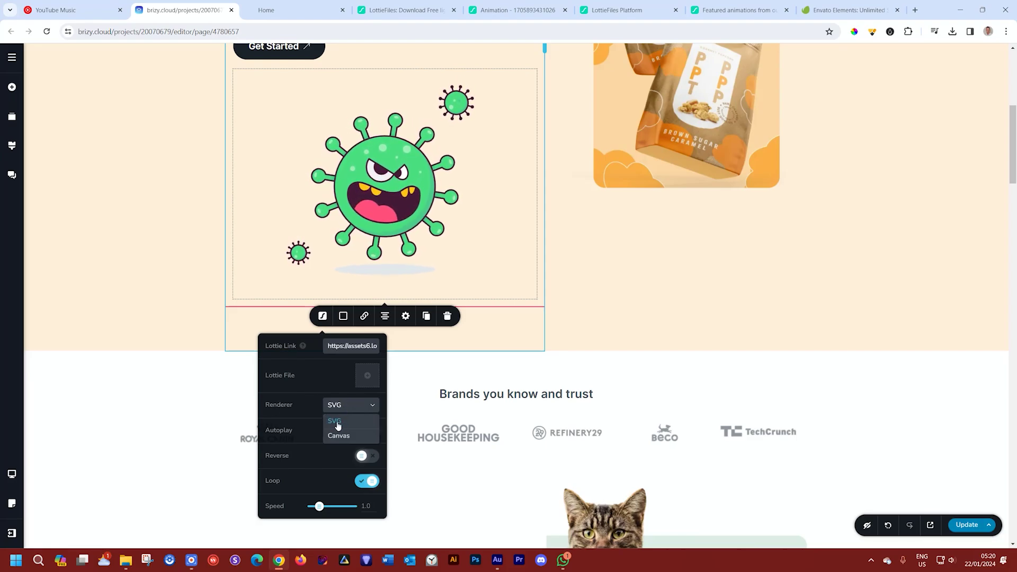
click(337, 424)
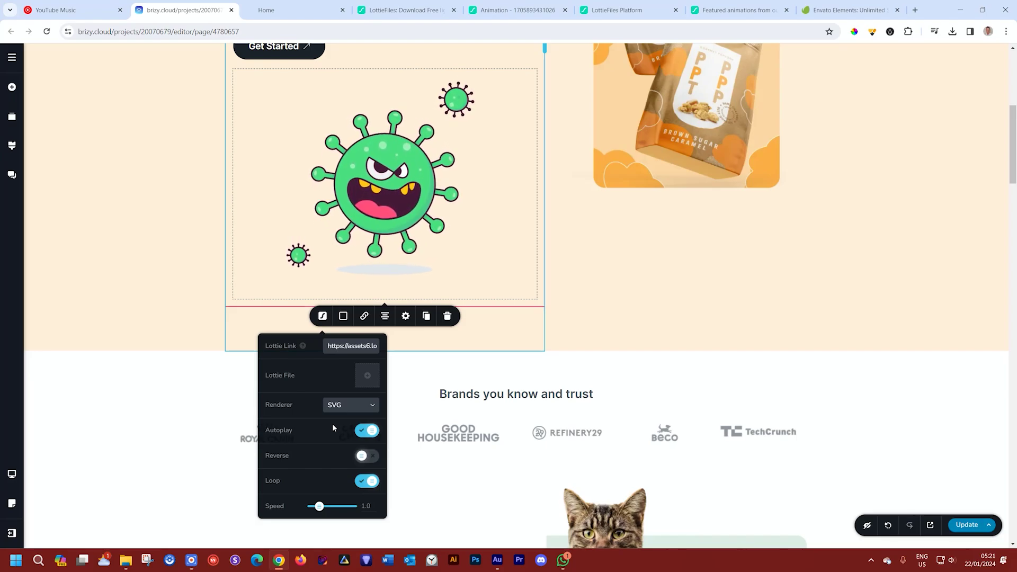
click(421, 10)
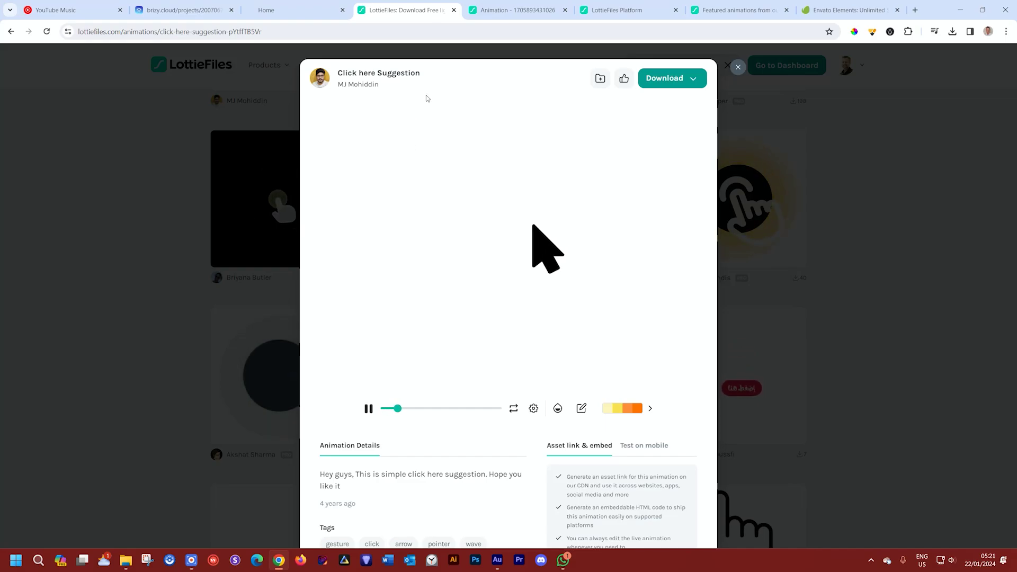
click(487, 11)
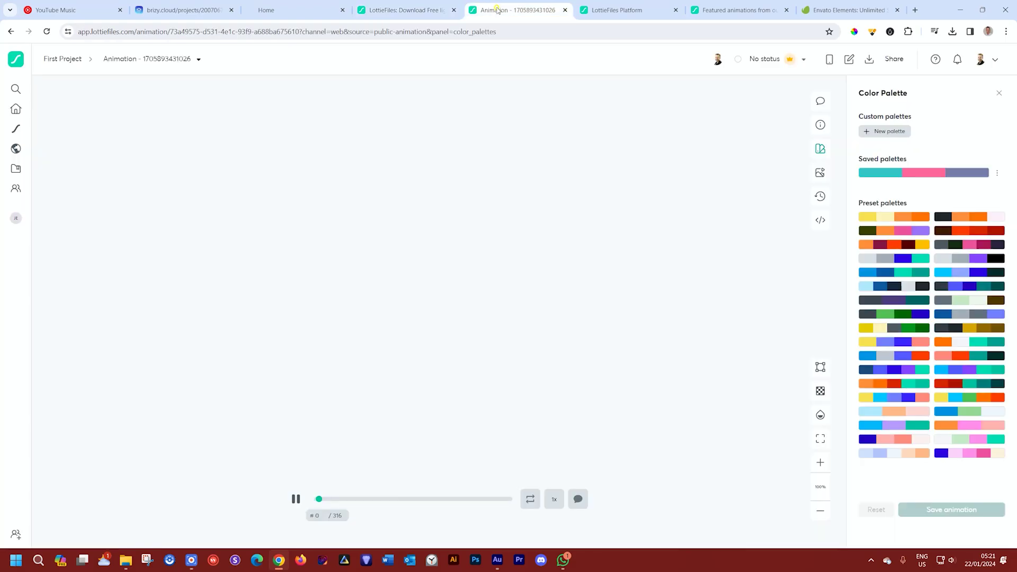
Step: Enable an asset link for the animation in the Handoff & Embed panel
click(824, 227)
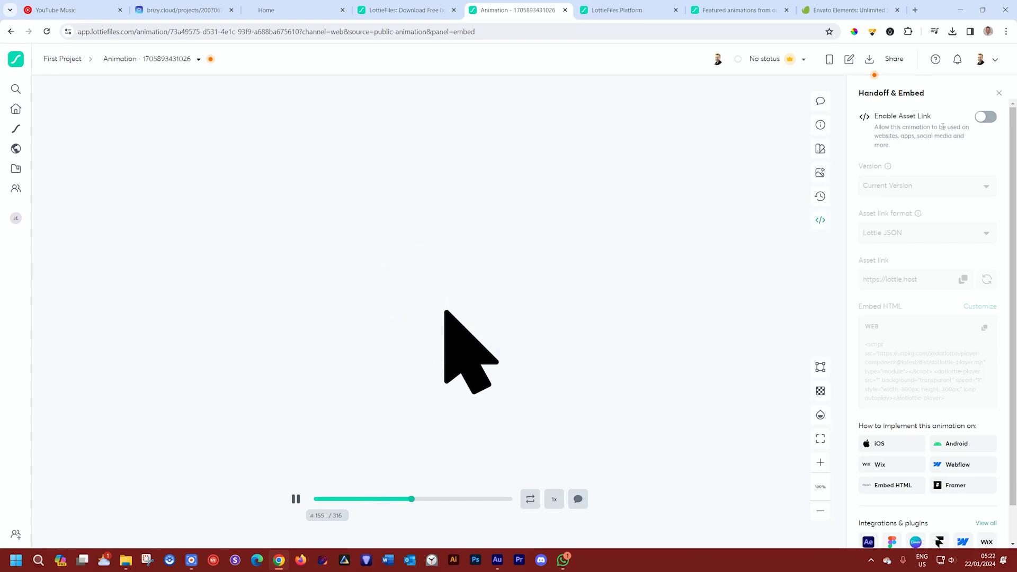
click(984, 121)
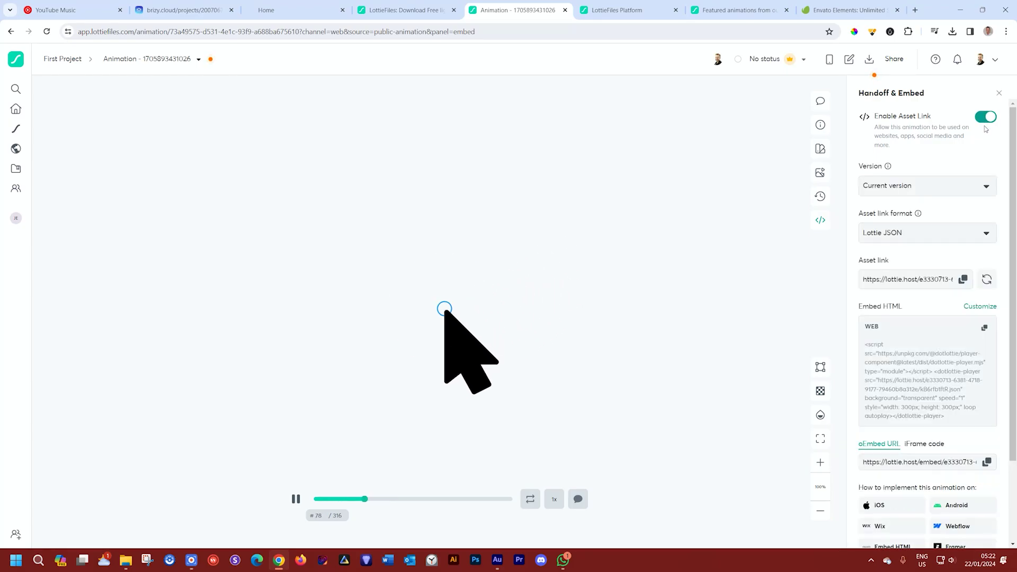
scroll(951, 328, down, 2)
scroll(950, 334, up, 2)
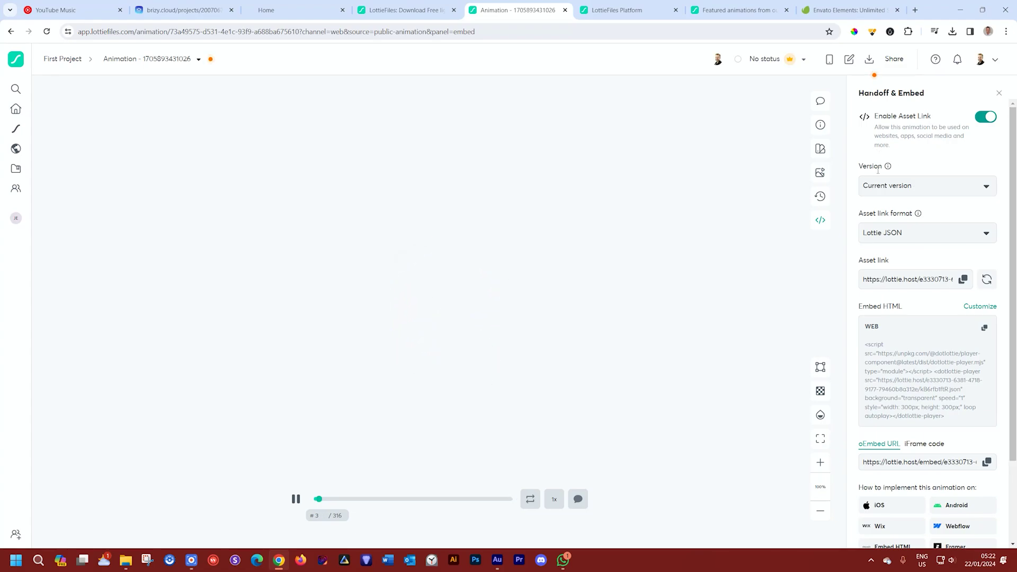
click(986, 187)
click(986, 186)
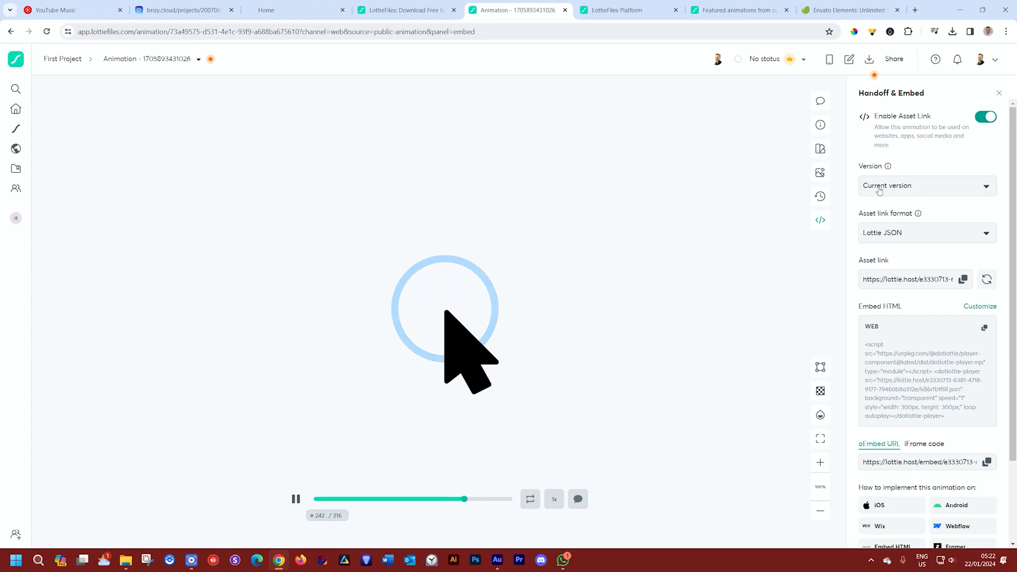
Step: Copy the animation's Lottie JSON asset link and go back to Brizy
click(973, 234)
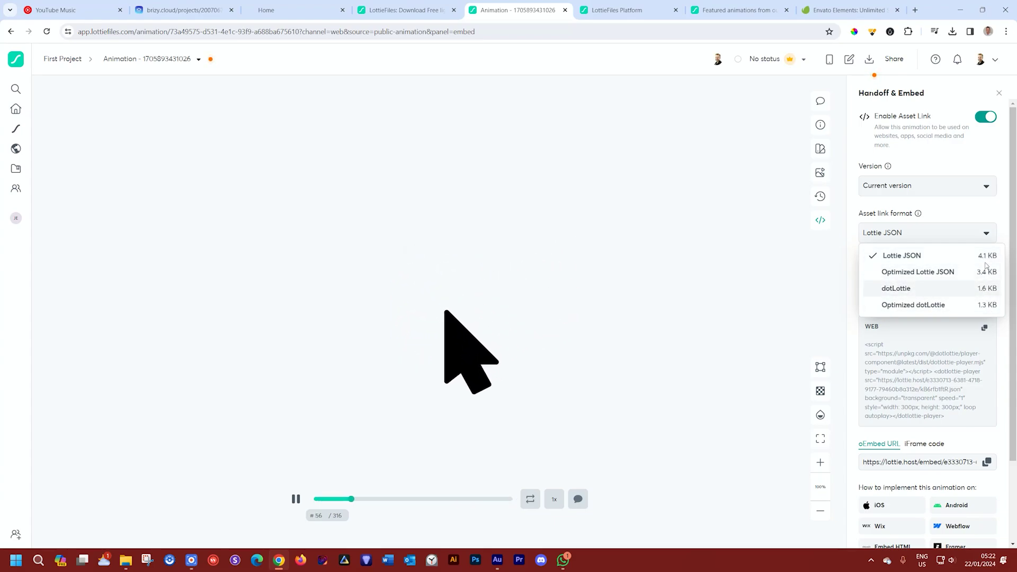
click(989, 218)
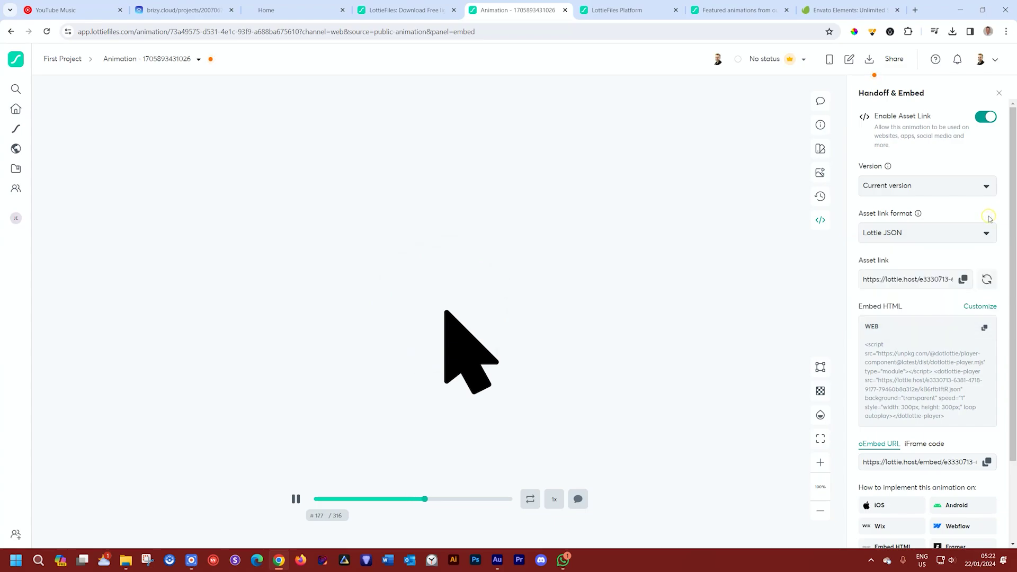
click(963, 280)
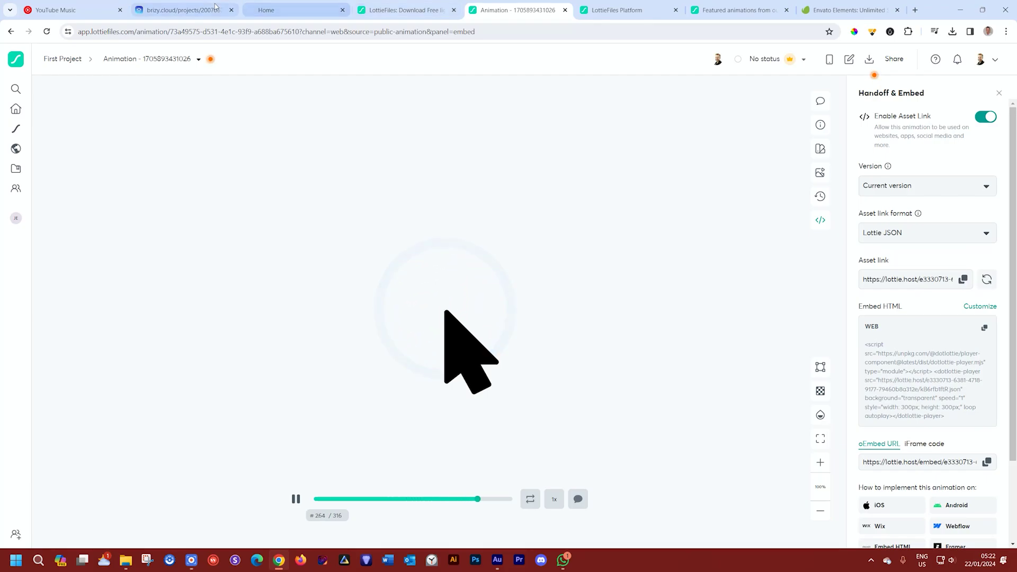
click(183, 11)
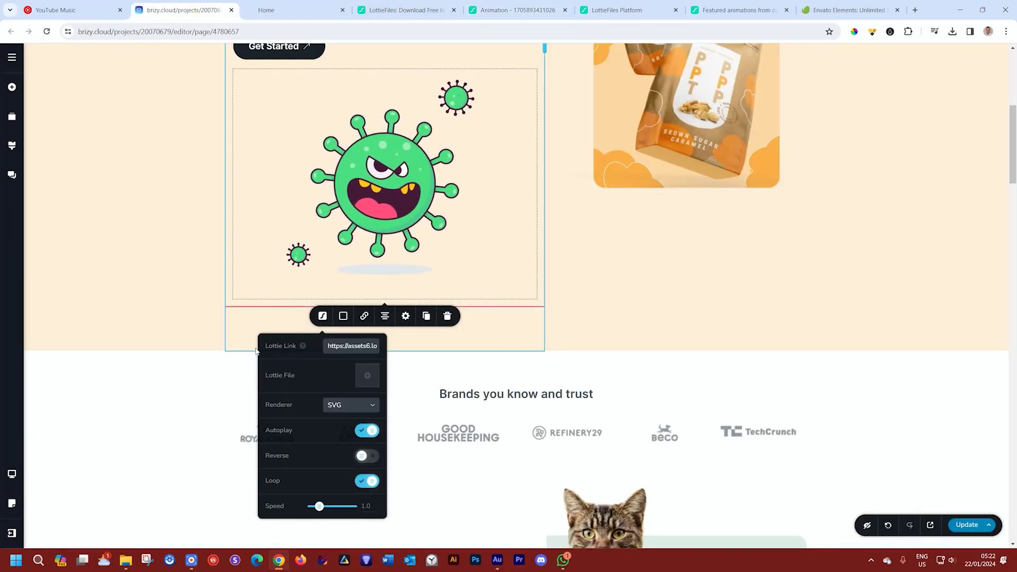
Step: Replace the Lottie element's link with the copied arrow animation URL
click(352, 345)
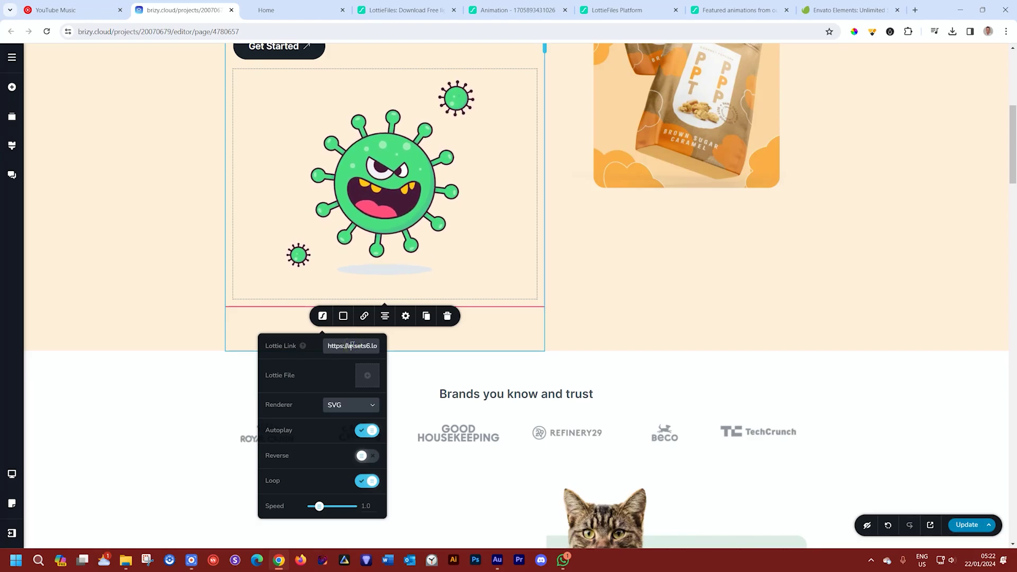
key(ctrl+a)
key(ctrl+v)
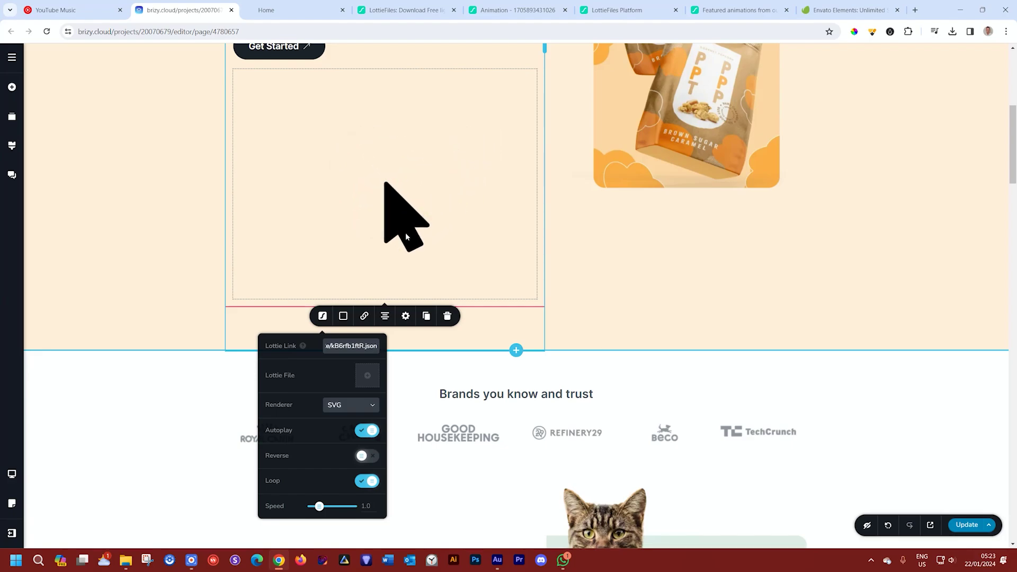
Step: Shrink the arrow animation's box to about 38% width
click(407, 236)
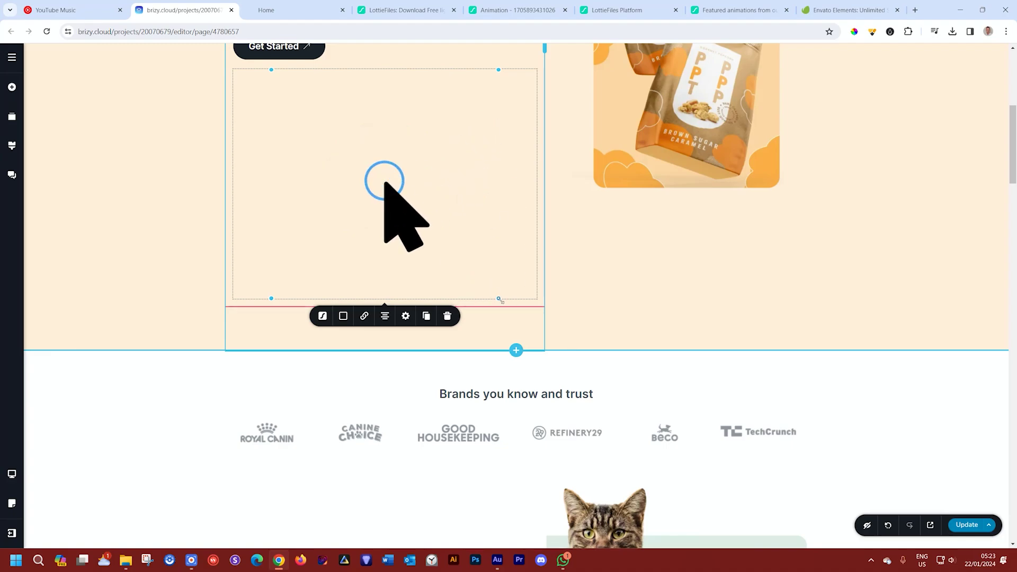
drag(500, 300, 449, 196)
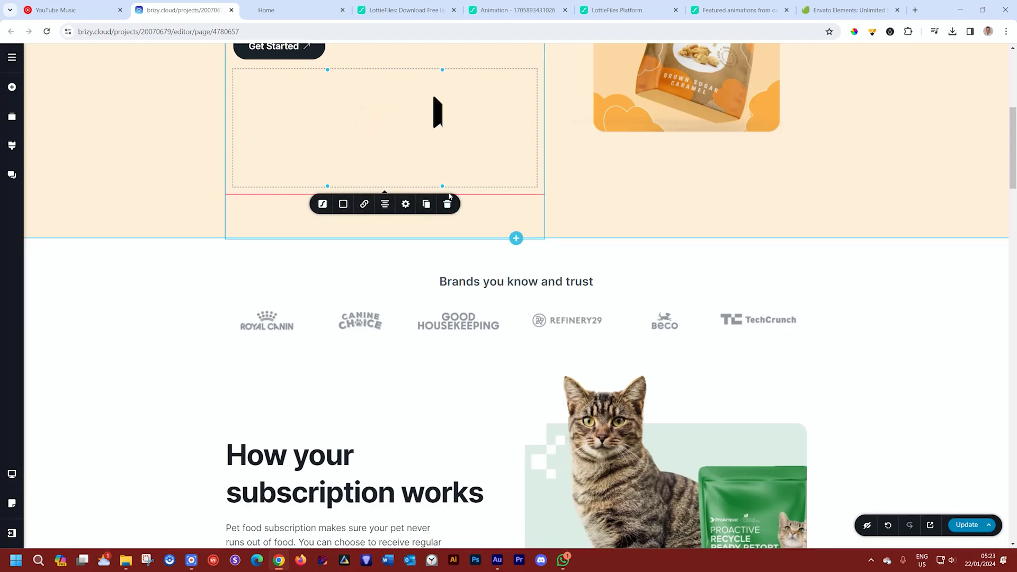
click(405, 204)
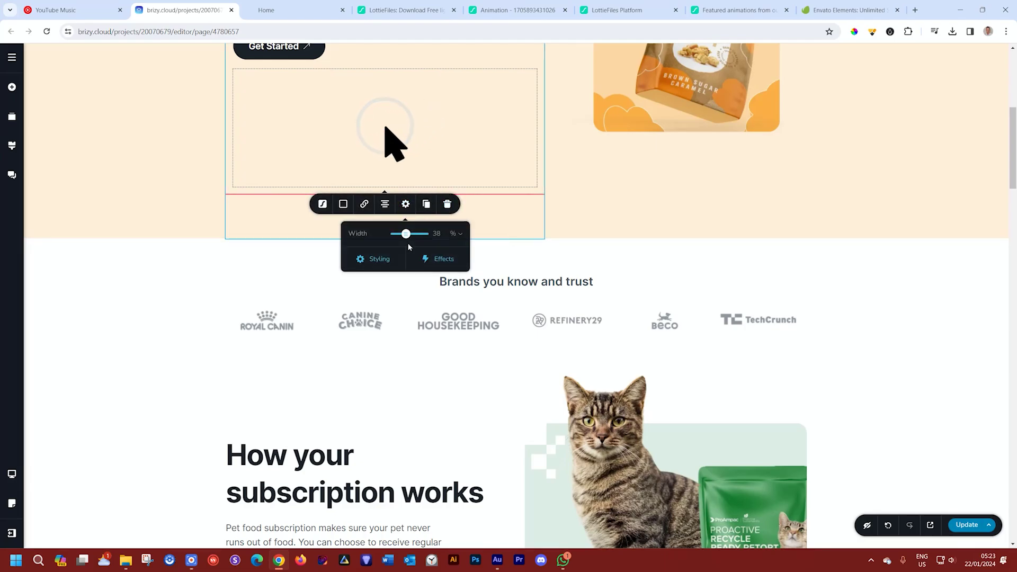
Step: Give the arrow animation negative margins (-100 px and -31%) to pull it under Get Started
click(374, 260)
scroll(582, 294, up, 3)
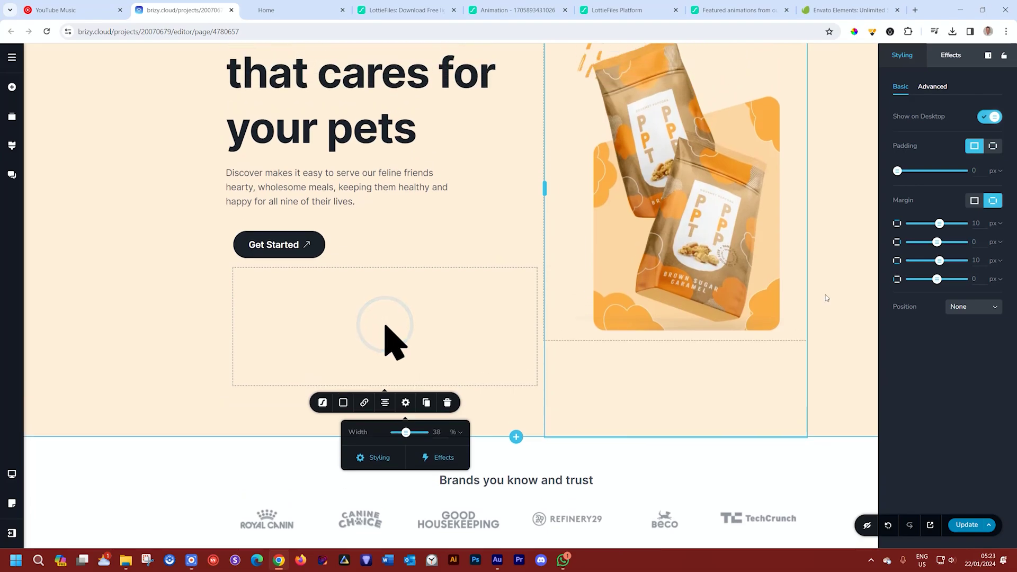
drag(939, 223, 913, 222)
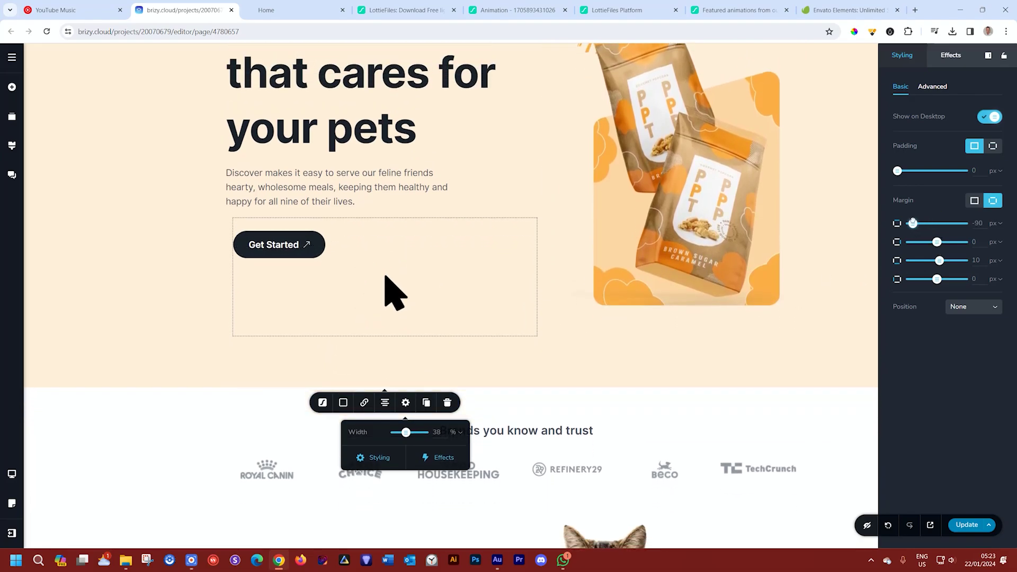
drag(936, 279, 877, 278)
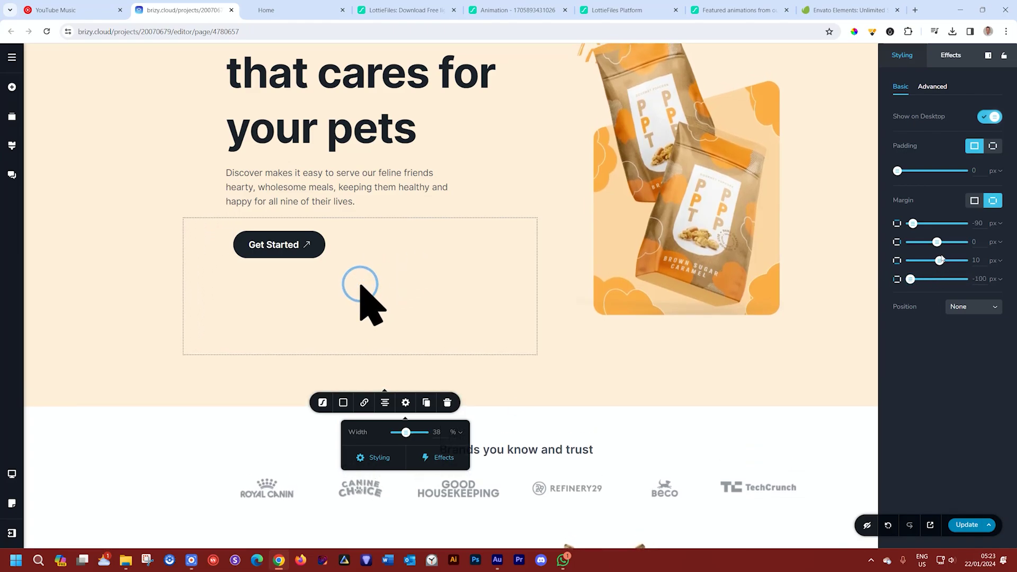
drag(936, 241, 975, 244)
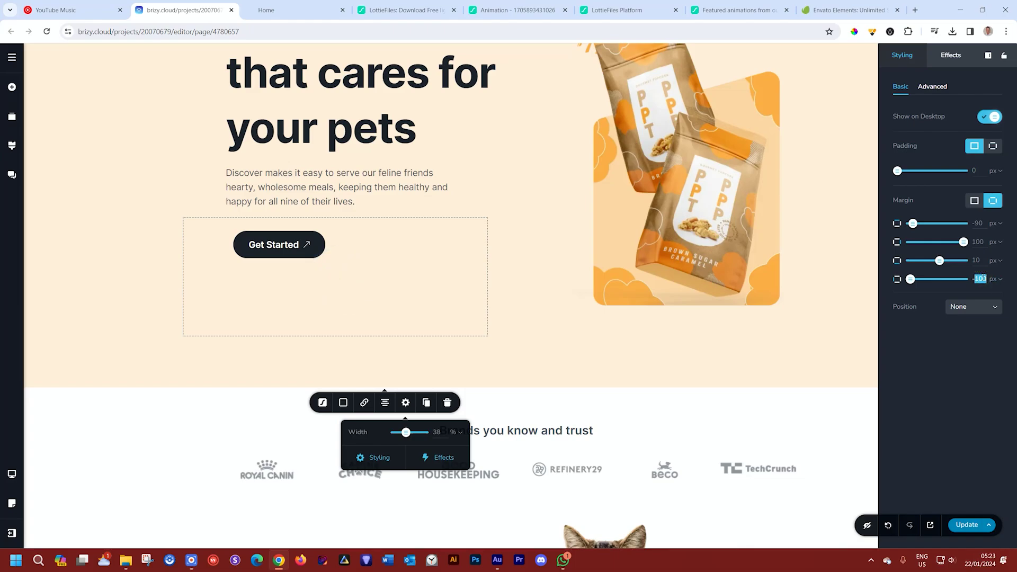
click(997, 305)
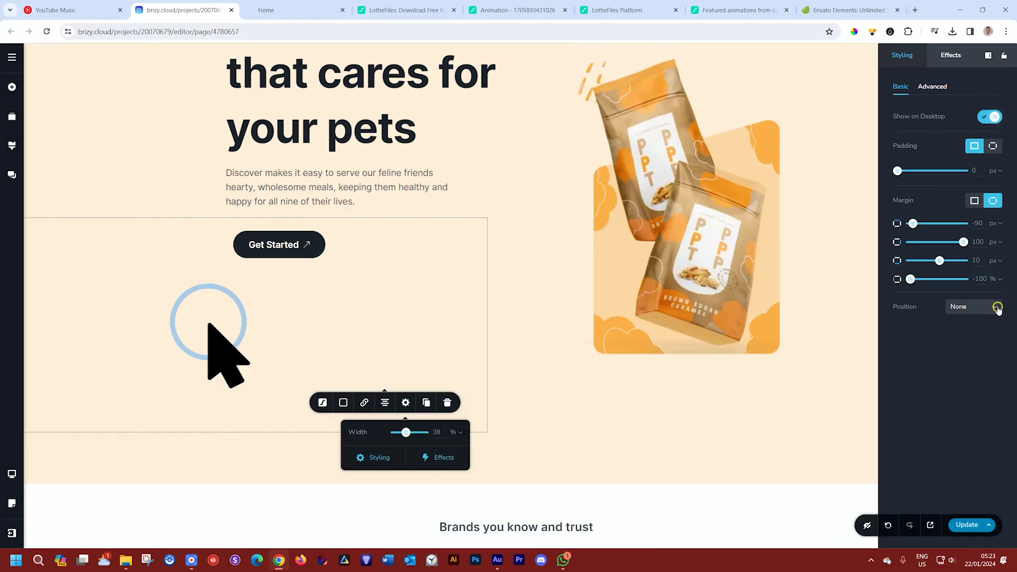
drag(913, 284, 929, 281)
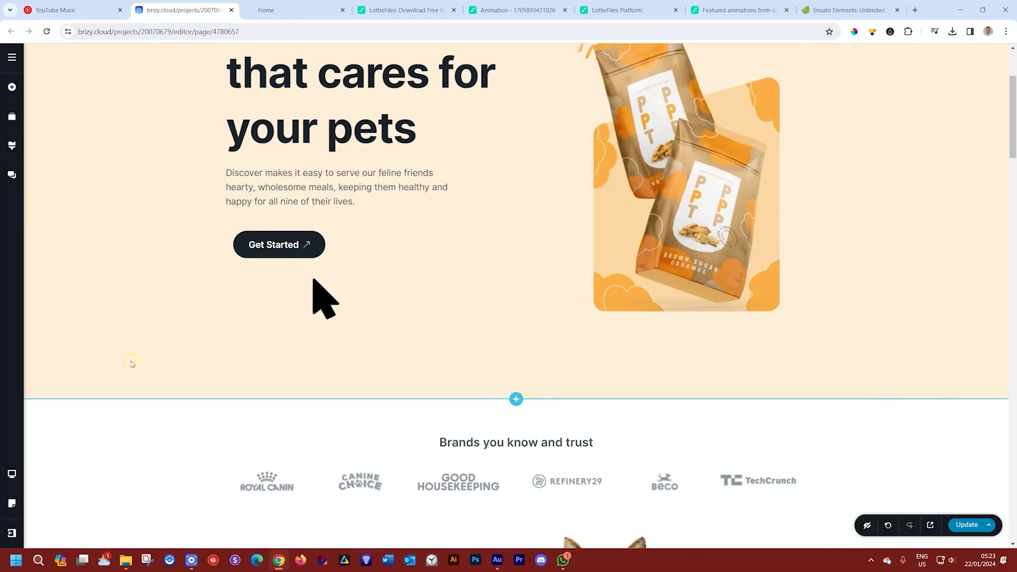
Step: In the tablet layout, set the arrow animation's position to Absolute
mouse_move(11, 474)
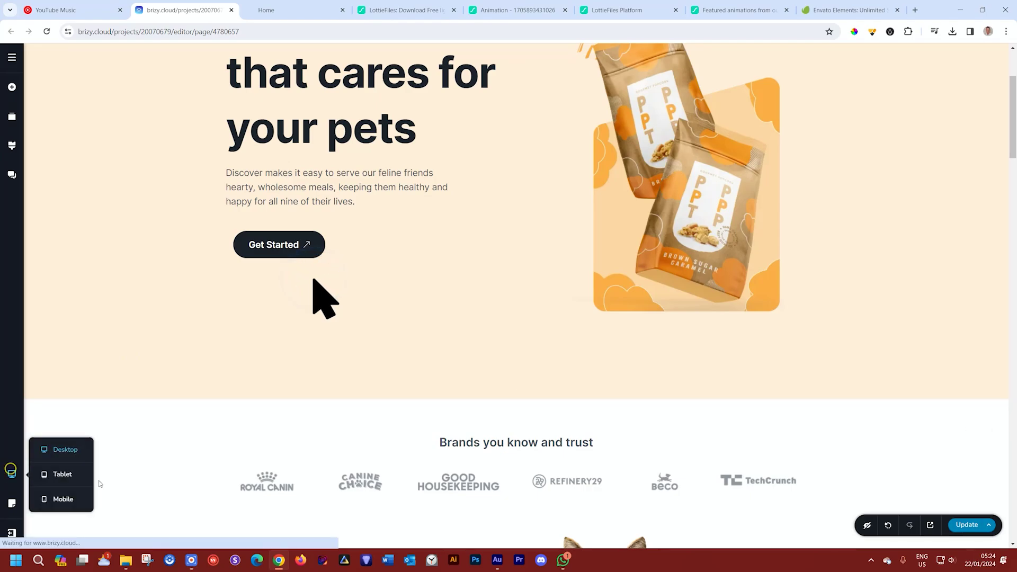
click(63, 474)
click(428, 292)
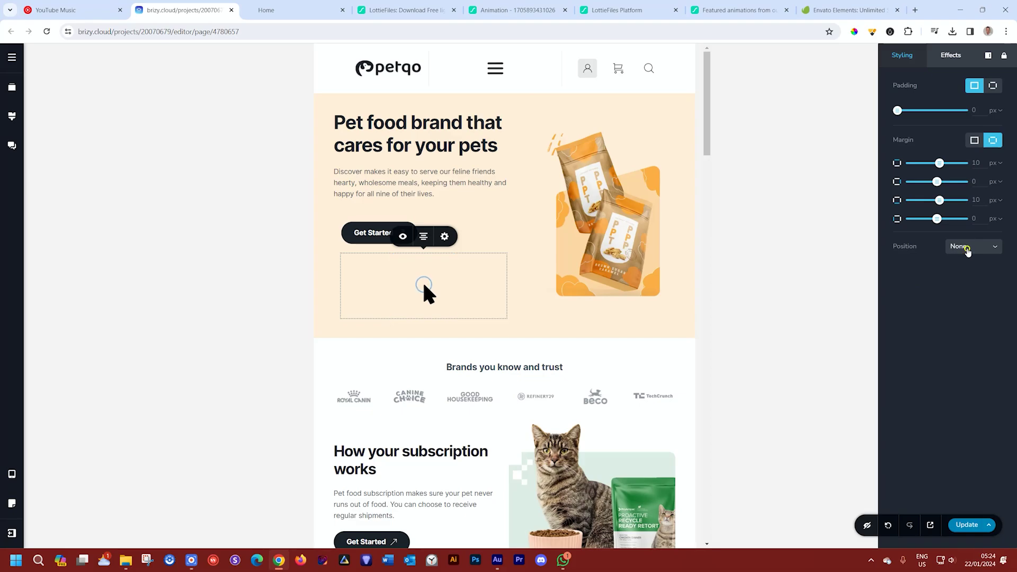
click(967, 249)
click(961, 278)
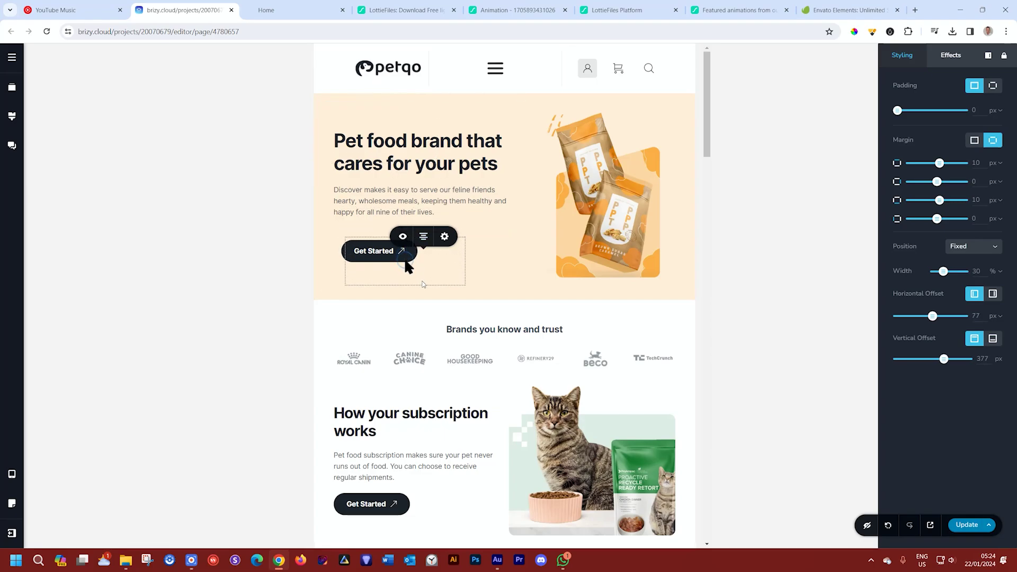
drag(411, 267, 423, 299)
scroll(519, 307, down, 1)
scroll(519, 307, down, 1)
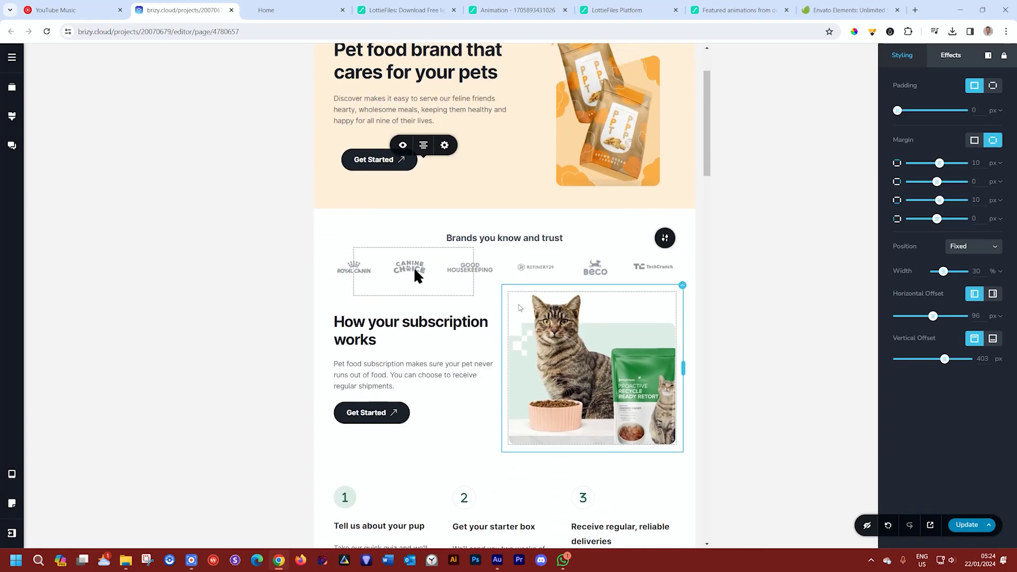
scroll(519, 307, up, 2)
click(977, 247)
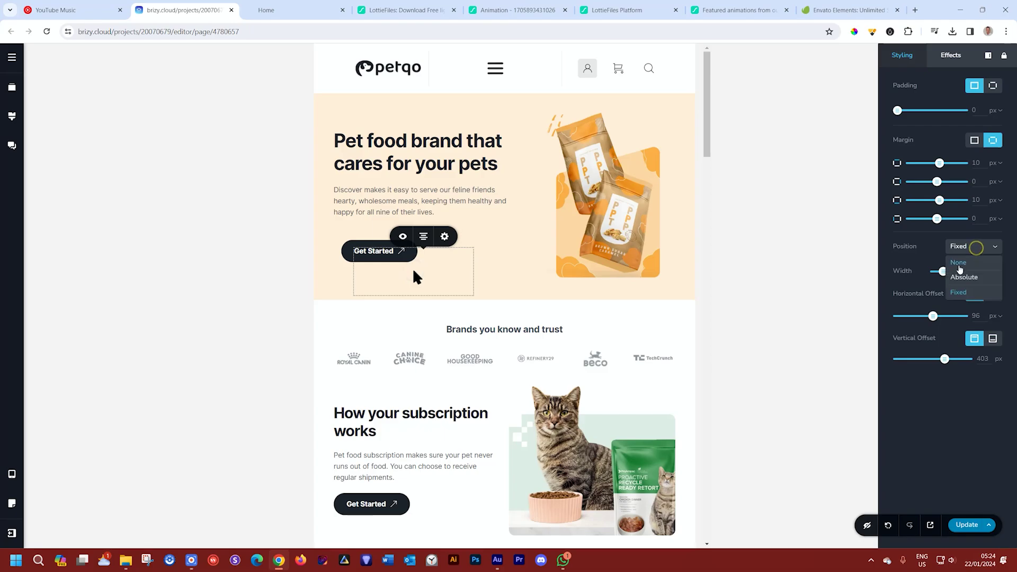
click(960, 268)
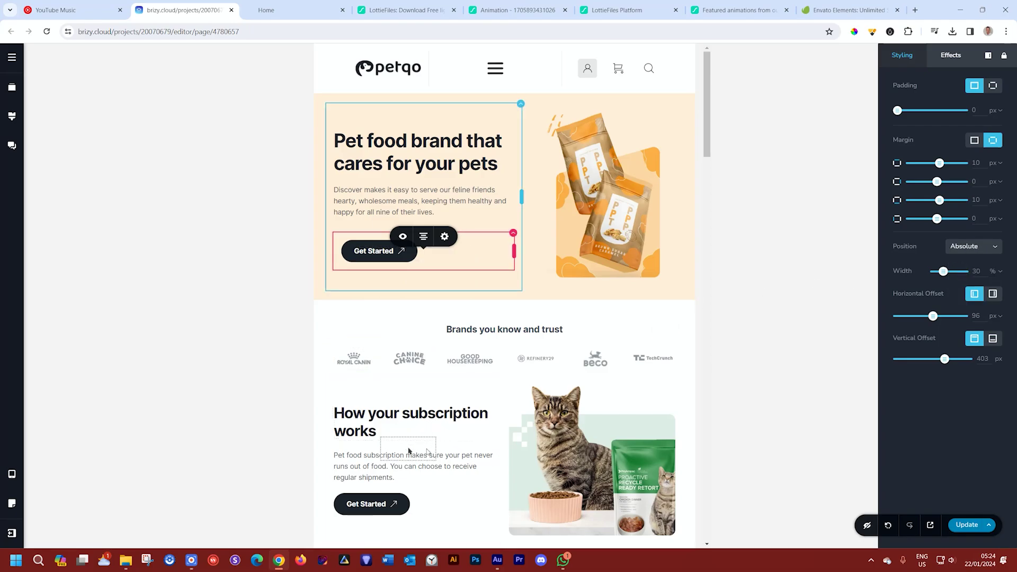
click(414, 274)
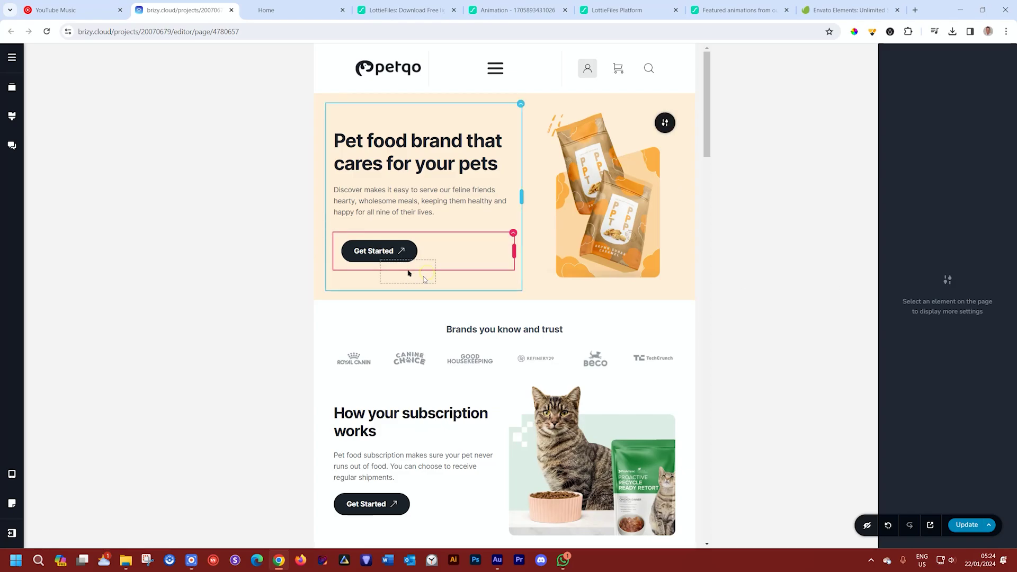
Step: Set the arrow to 66% width, offset 28 px and 13 px under Get Started, then preview mobile
click(409, 273)
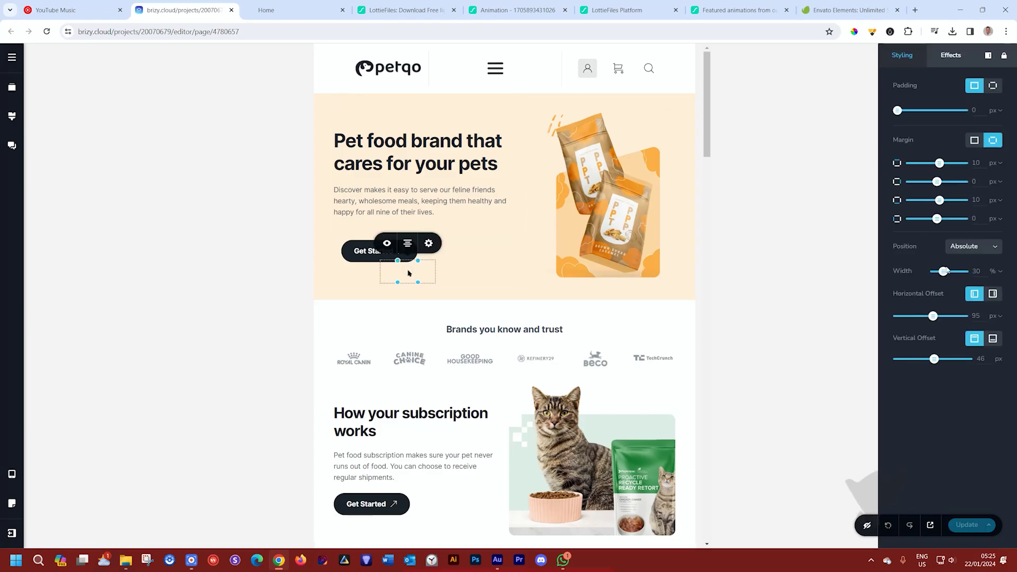
drag(946, 271, 953, 271)
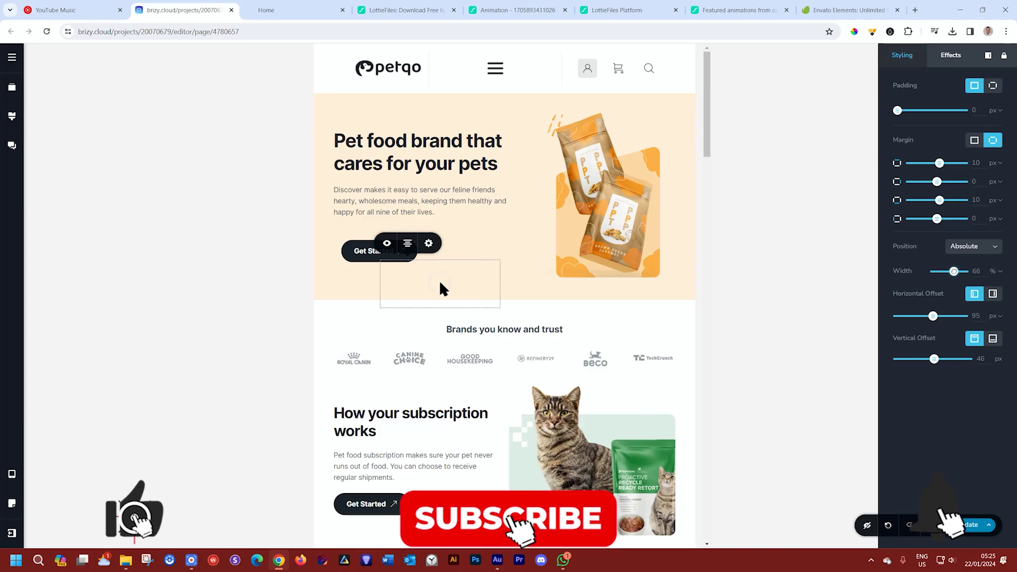
drag(932, 316, 932, 316)
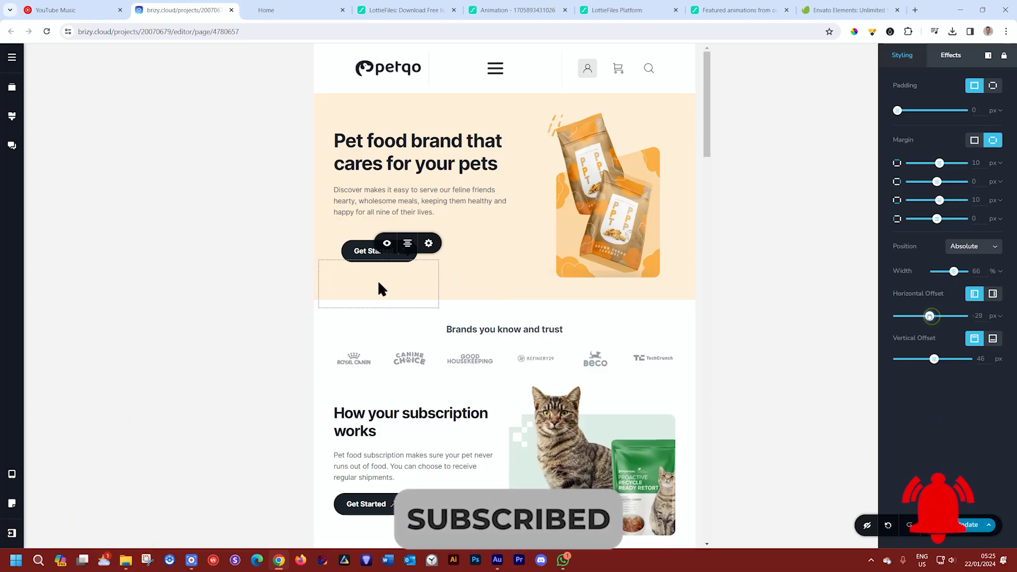
drag(436, 283, 409, 292)
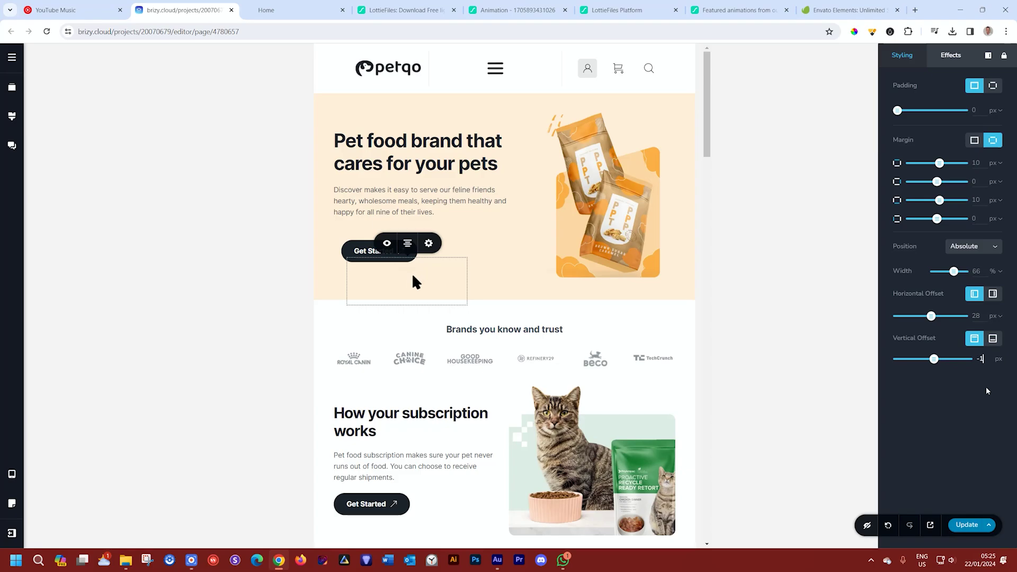
drag(408, 282, 408, 260)
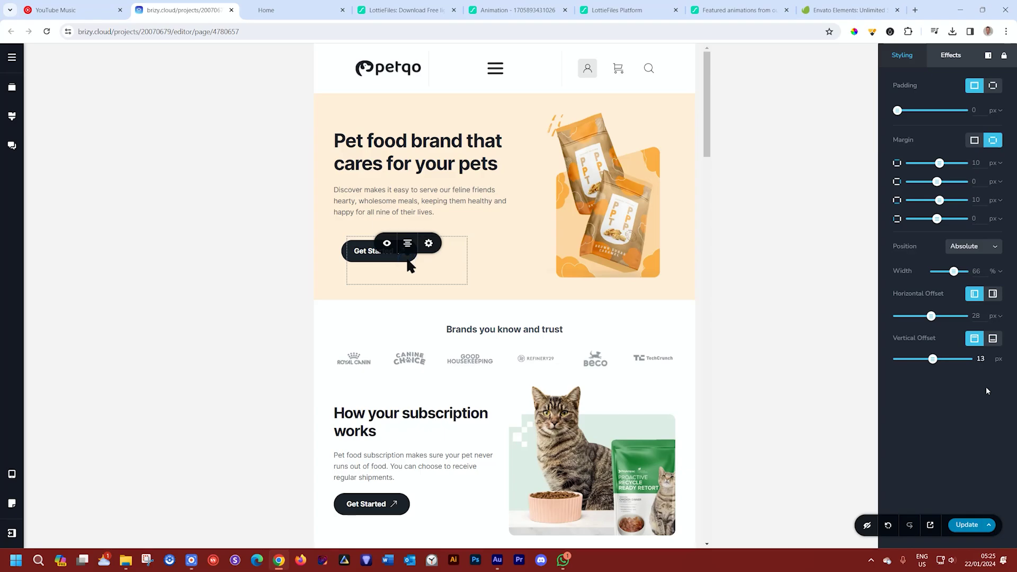
drag(410, 265, 409, 272)
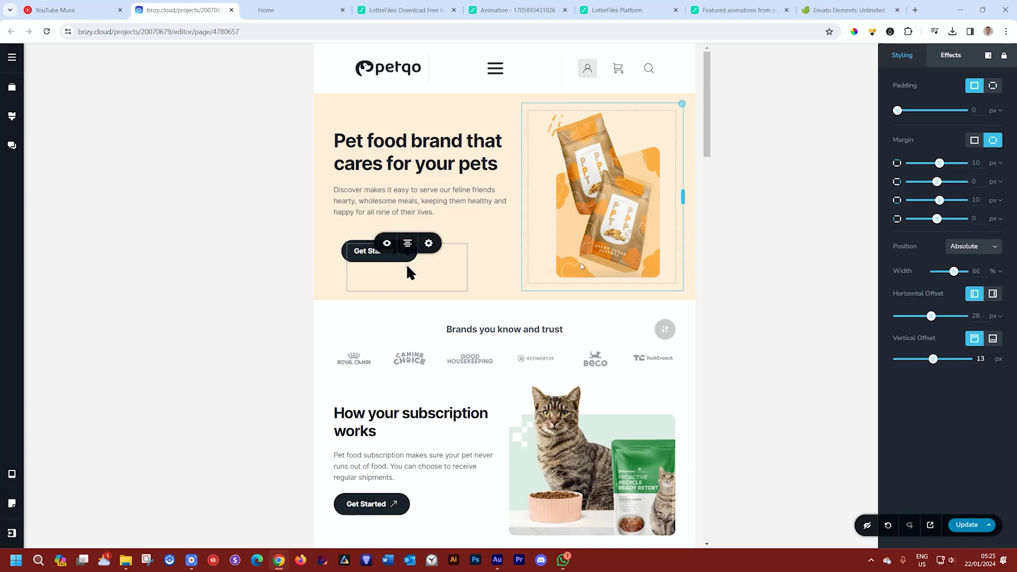
click(676, 375)
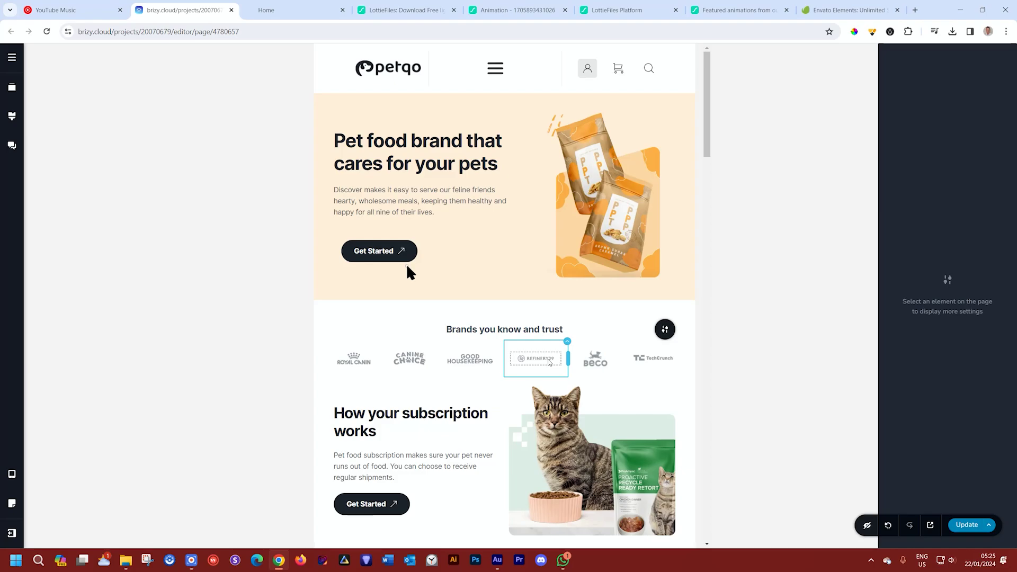
key(ctrl+shift+m)
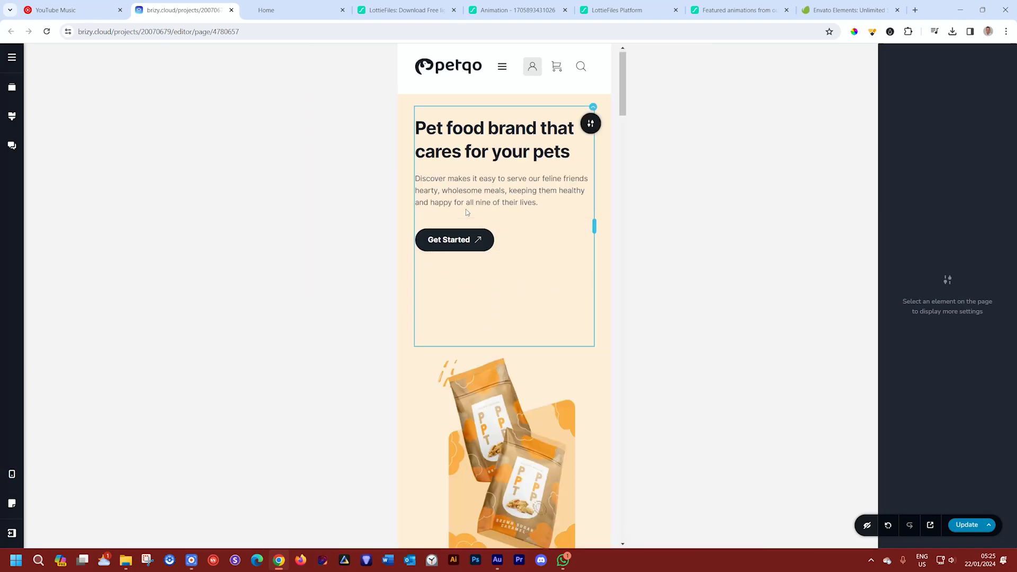
Step: Return the canvas to the desktop layout and scroll down to the hero
mouse_move(16, 478)
click(72, 451)
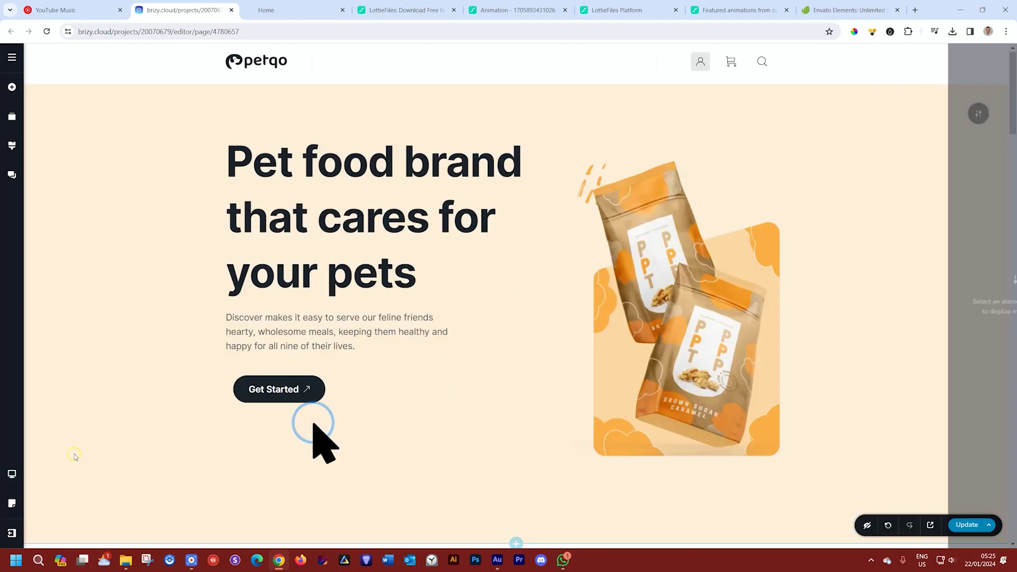
scroll(75, 457, down, 3)
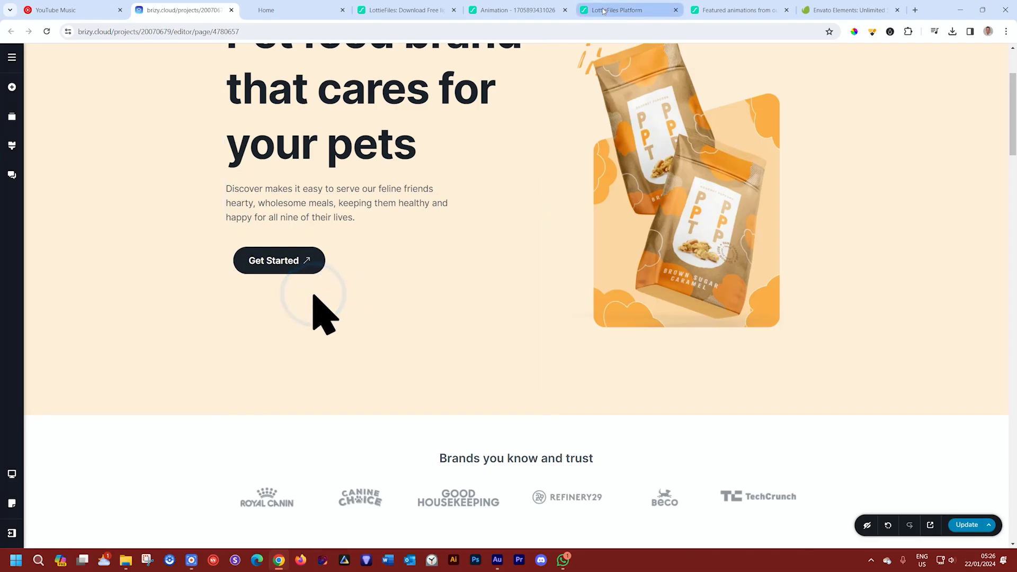
click(506, 11)
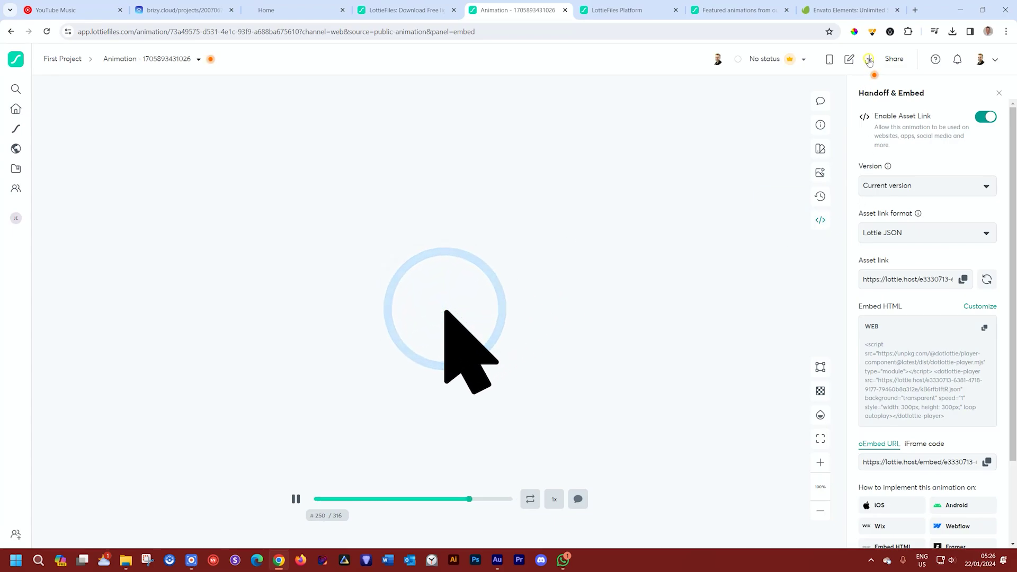
mouse_move(869, 62)
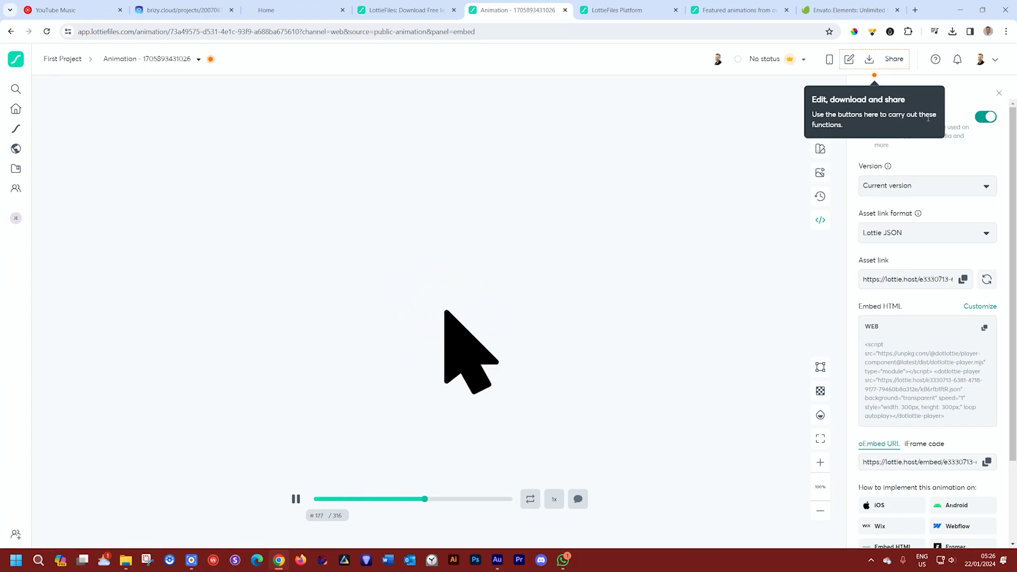
click(869, 60)
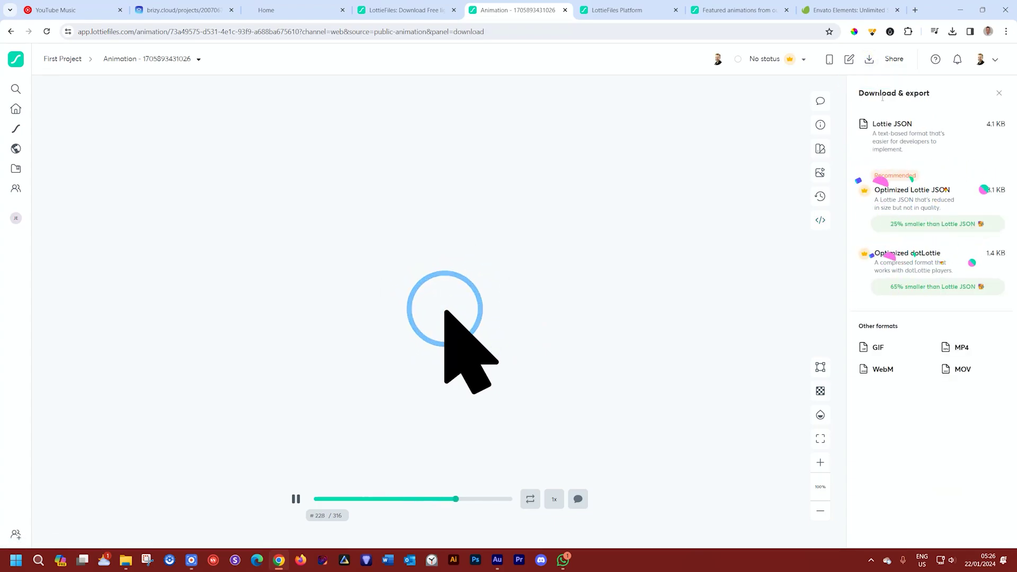
mouse_move(917, 136)
mouse_move(906, 199)
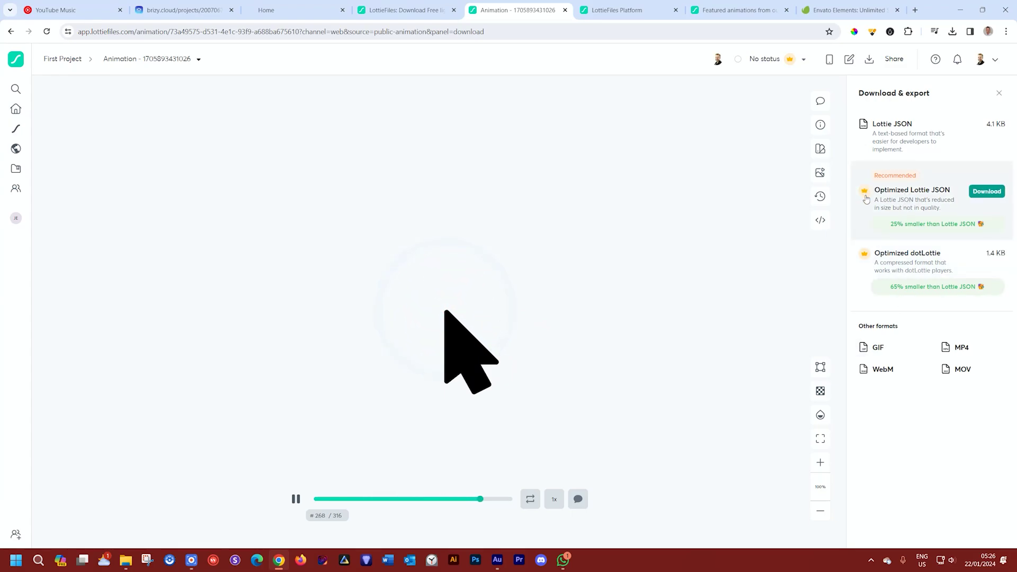
mouse_move(871, 129)
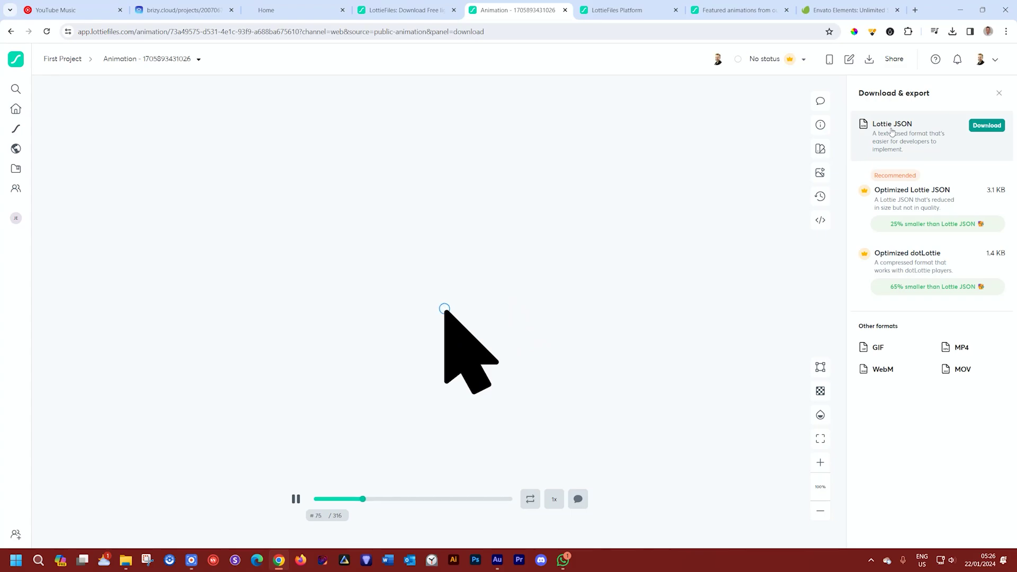
click(983, 132)
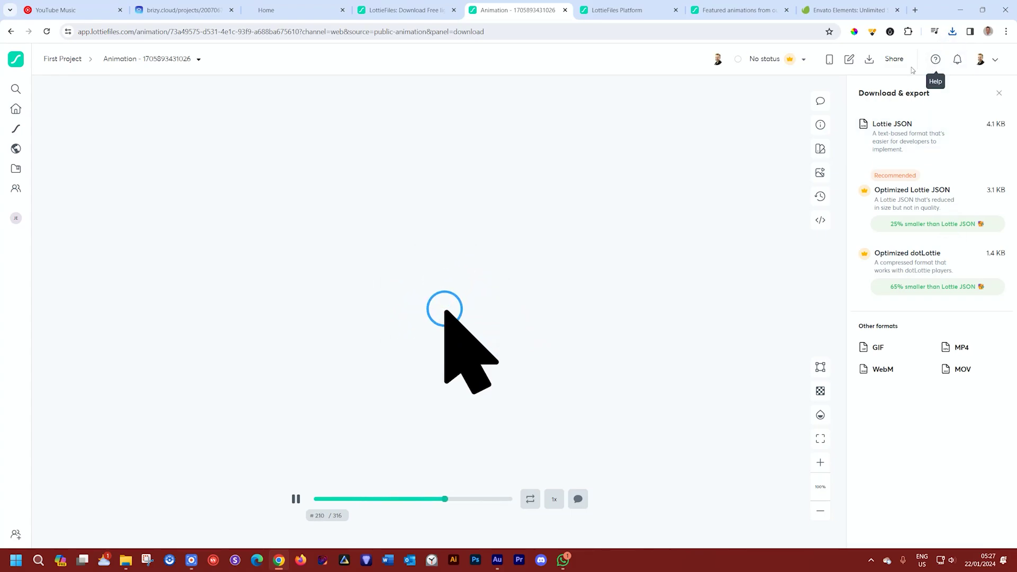
click(175, 16)
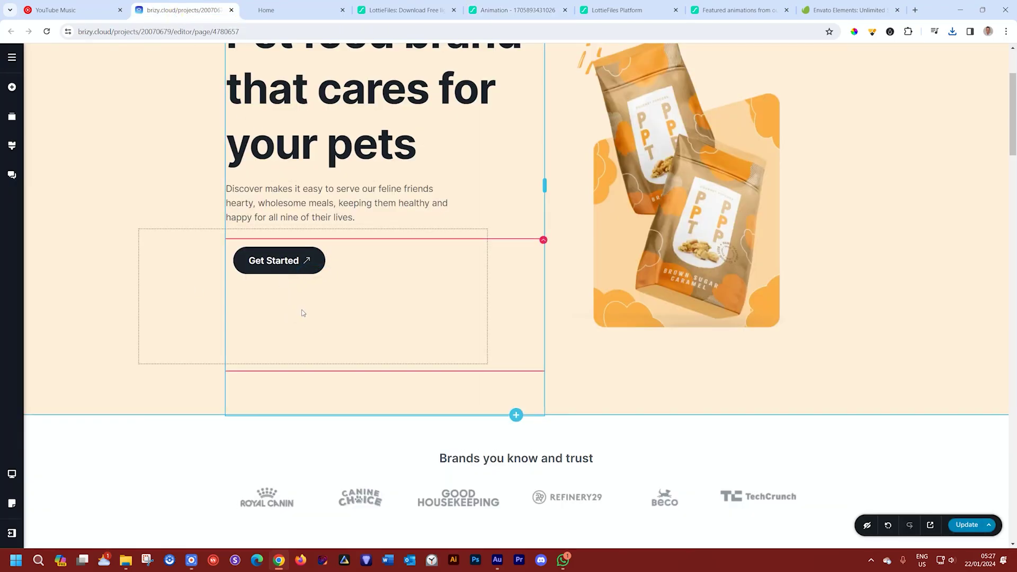
Step: Add a Lottie element to the hero below the snack-bag image
click(13, 88)
text(lottie)
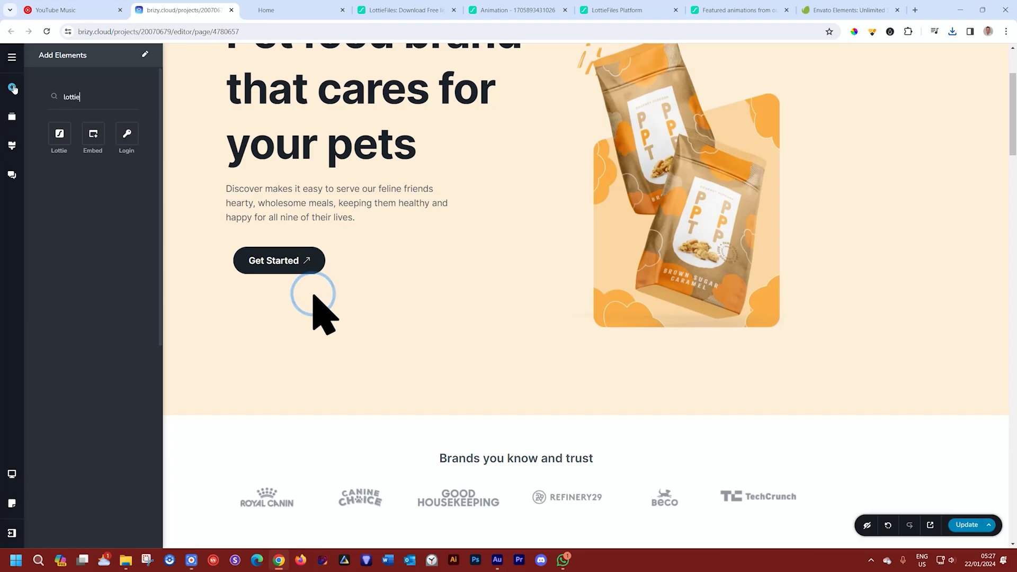
drag(59, 132, 314, 300)
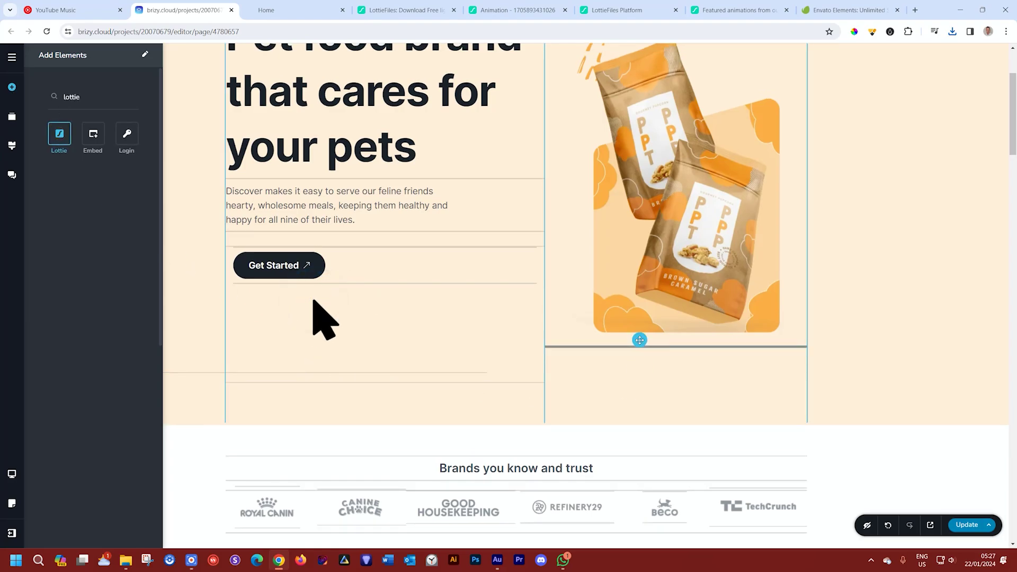
click(313, 296)
click(690, 354)
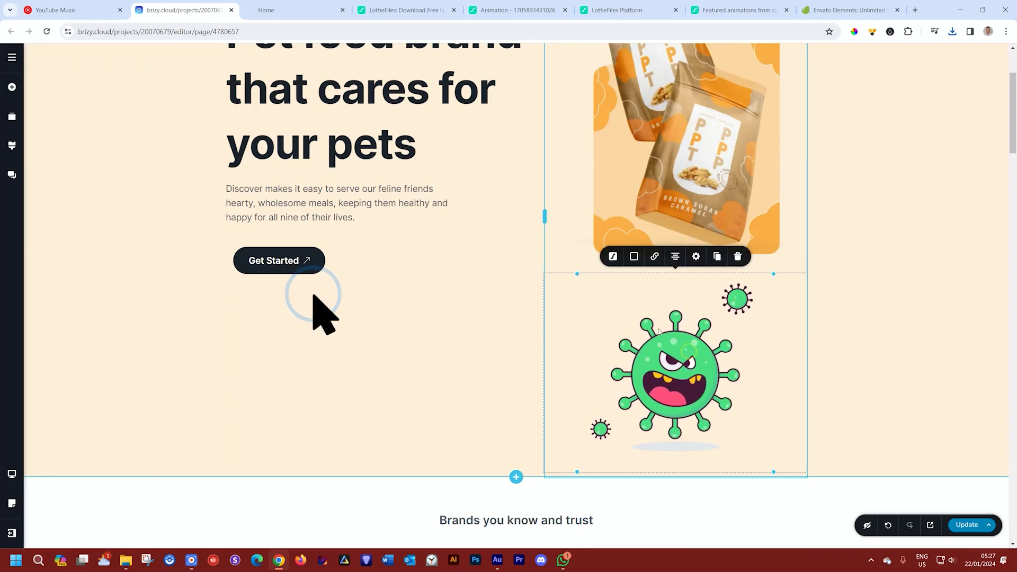
click(612, 256)
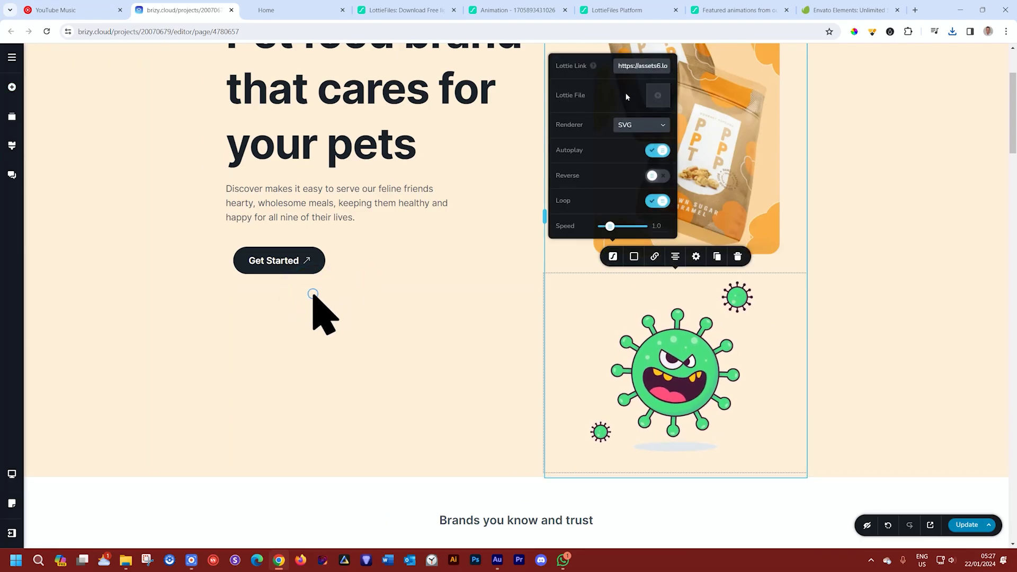
click(656, 95)
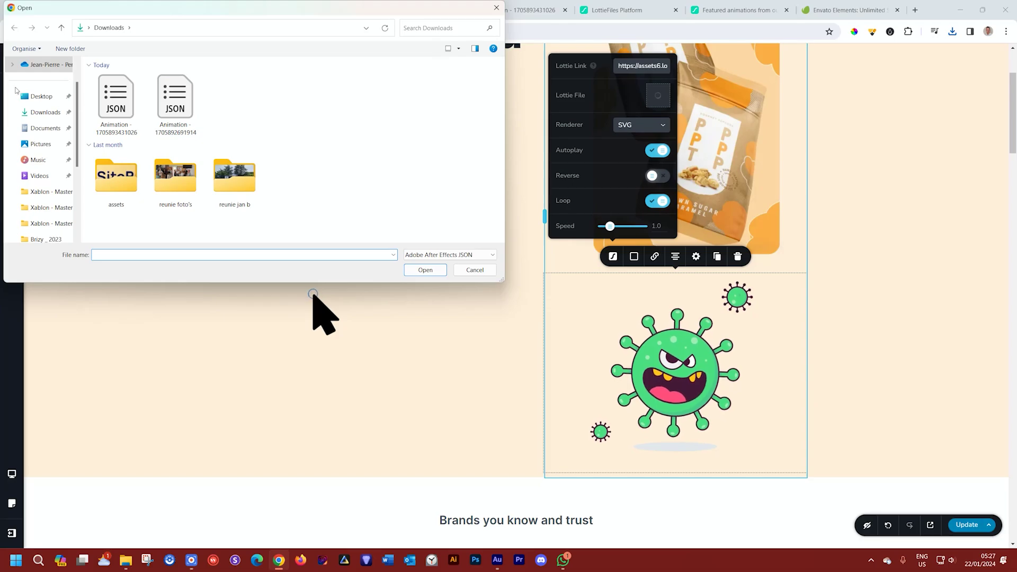
click(121, 97)
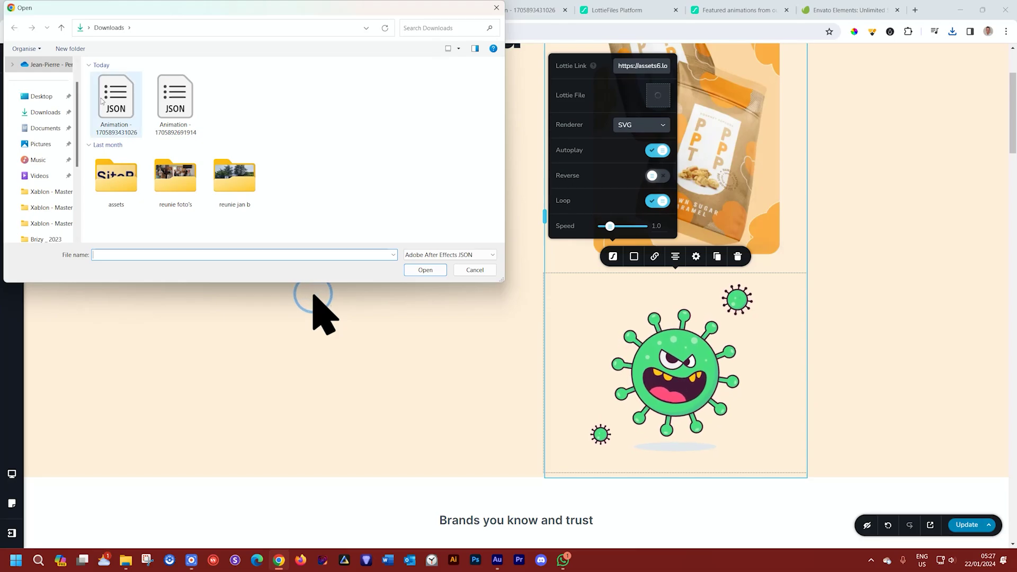
click(424, 270)
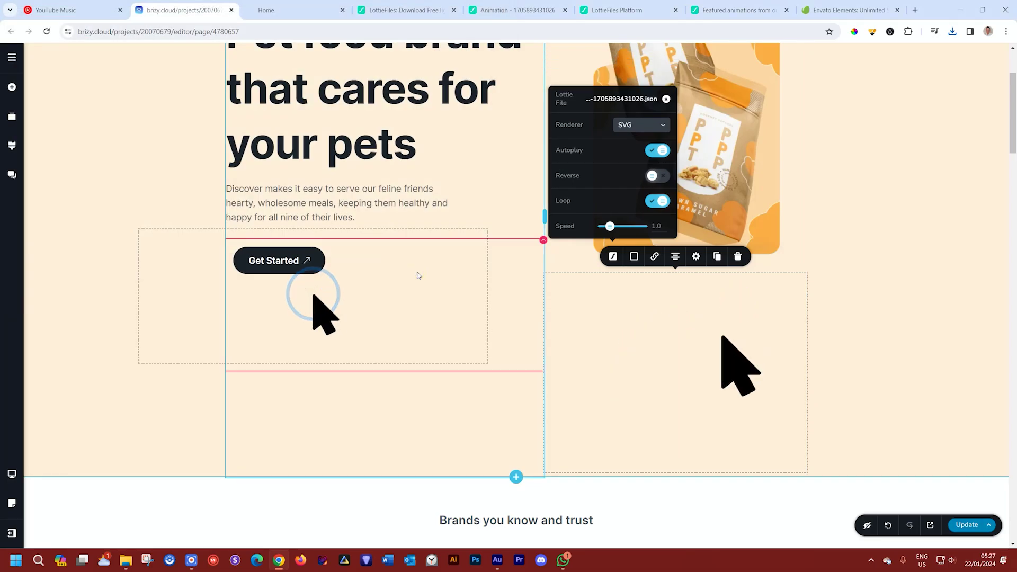
click(703, 363)
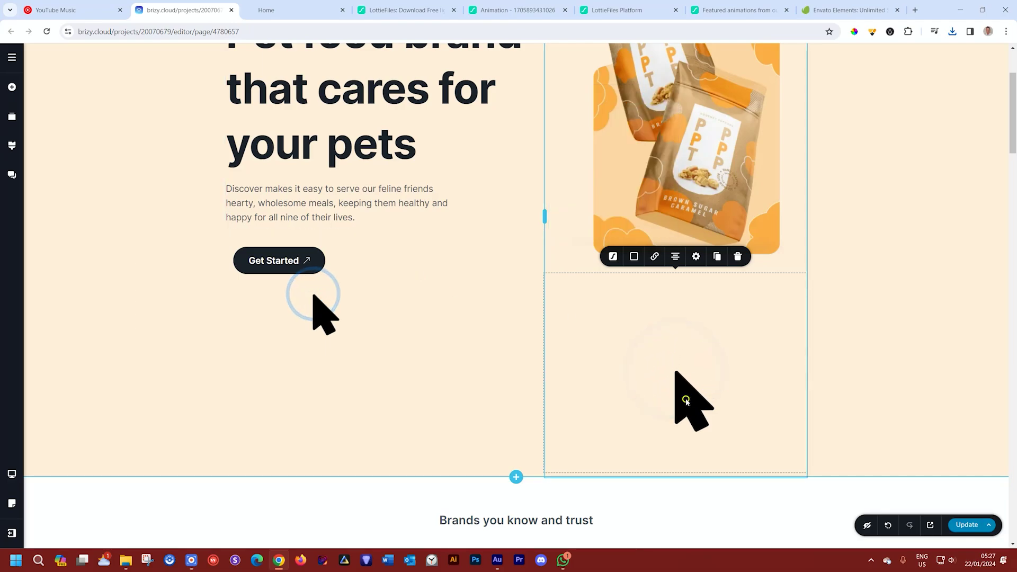
click(961, 528)
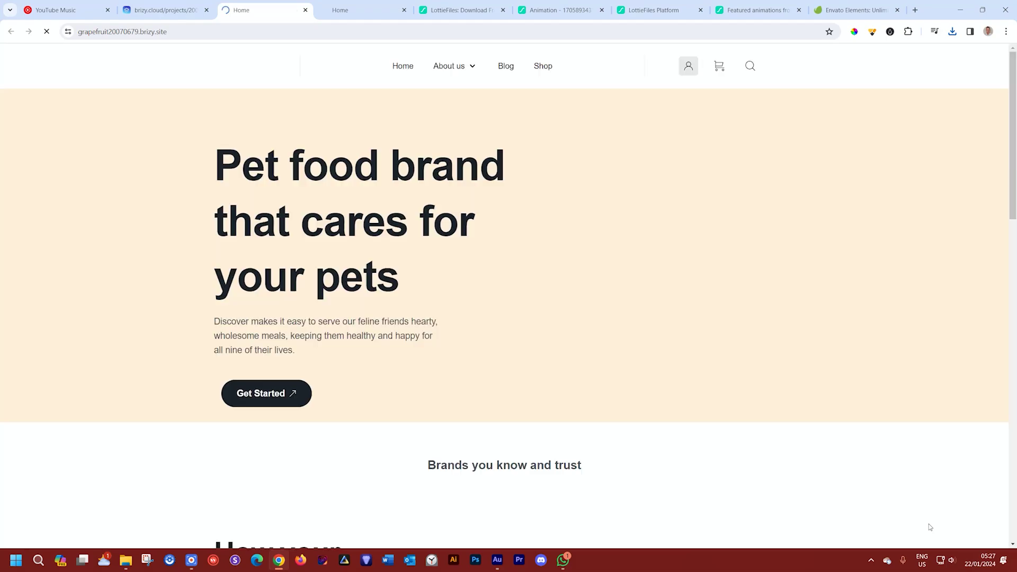
Step: Scroll the live page to check the cursor animation below the snack-bag image
scroll(423, 363, down, 2)
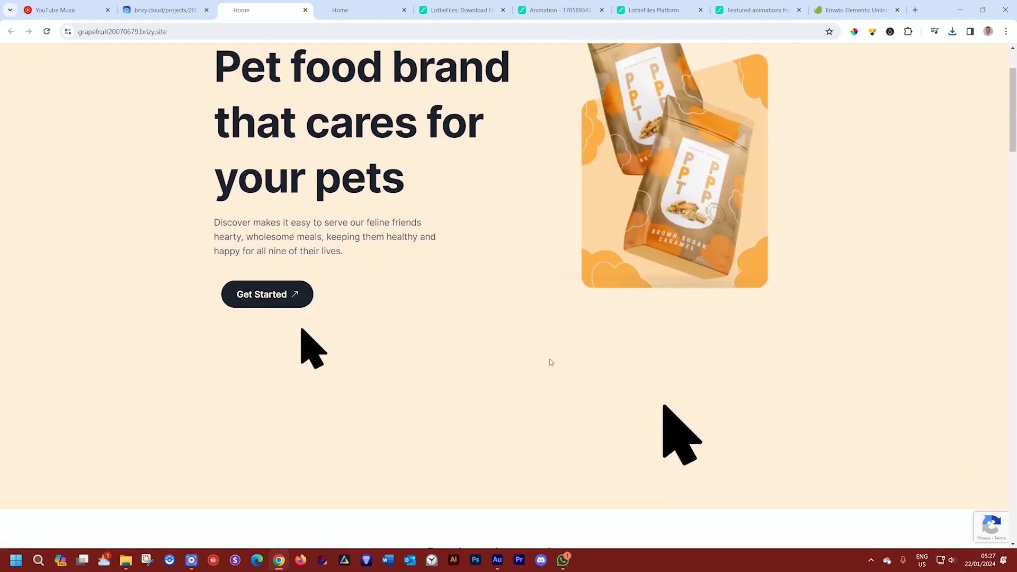
scroll(706, 418, up, 1)
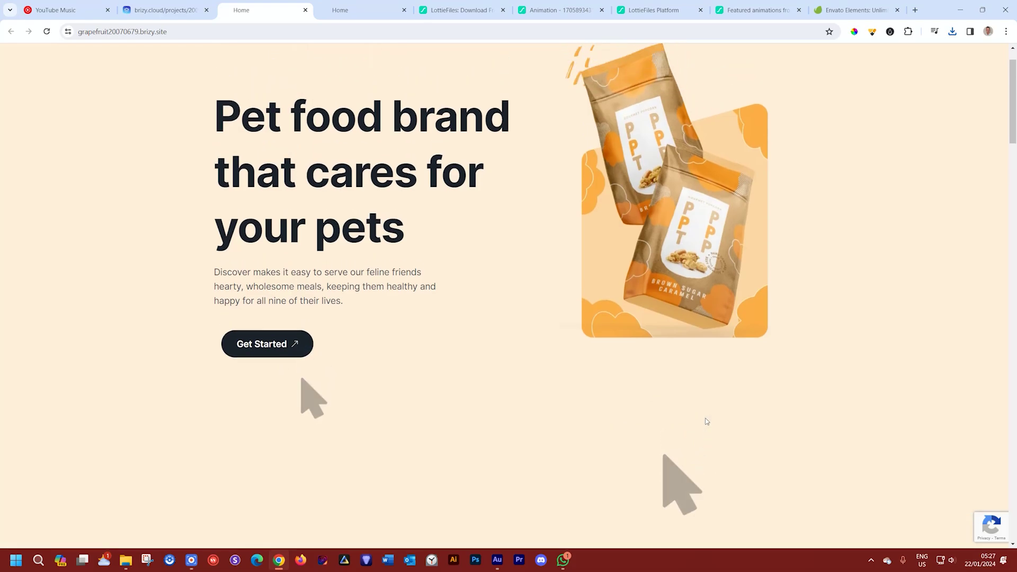
scroll(706, 422, down, 1)
scroll(688, 403, up, 1)
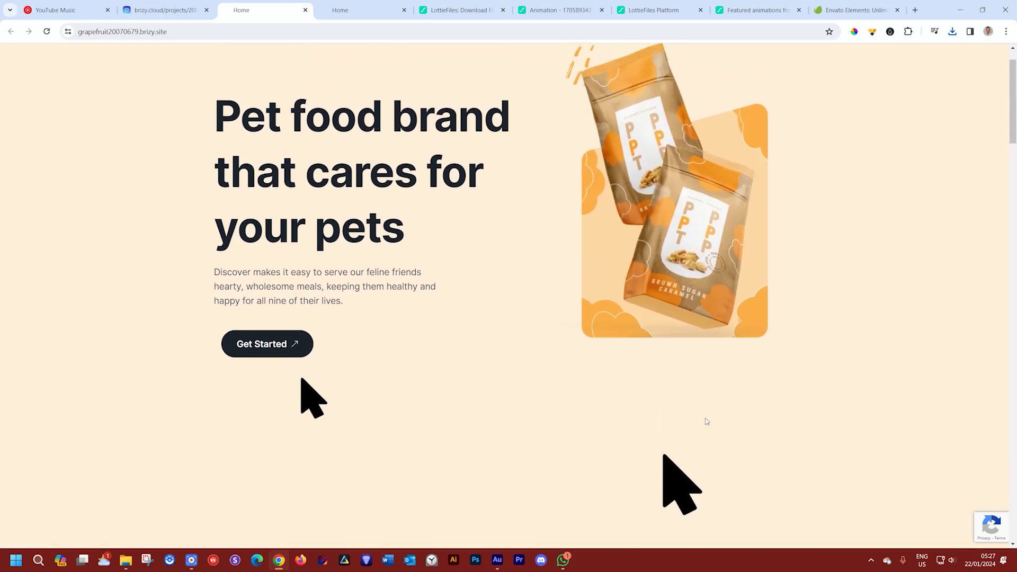
click(460, 10)
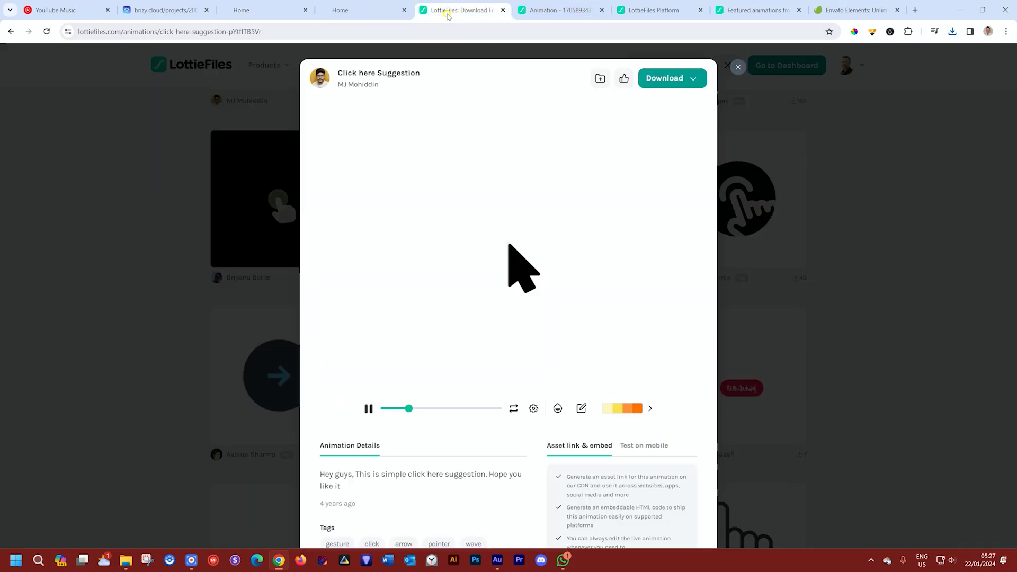
click(738, 68)
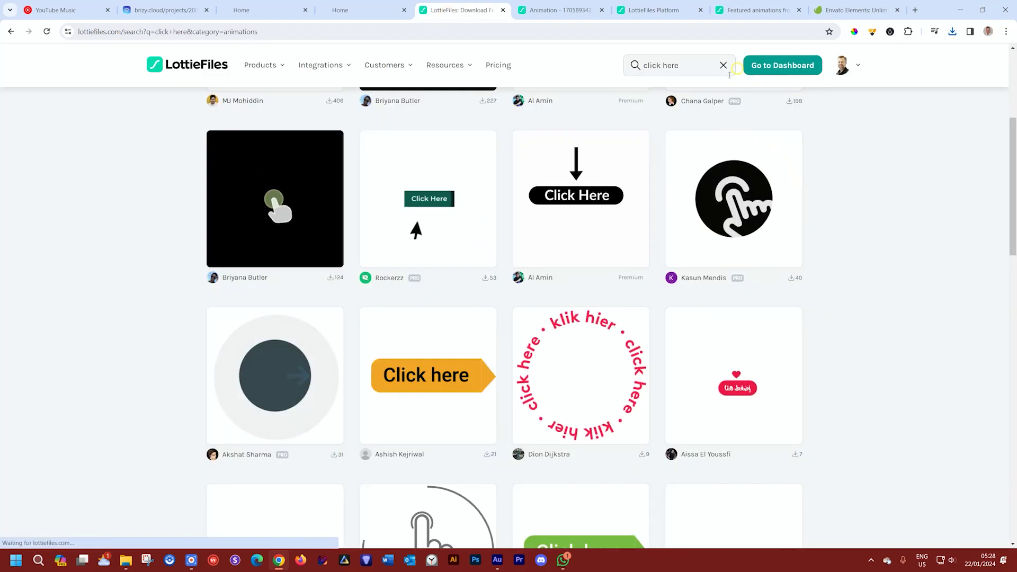
click(768, 66)
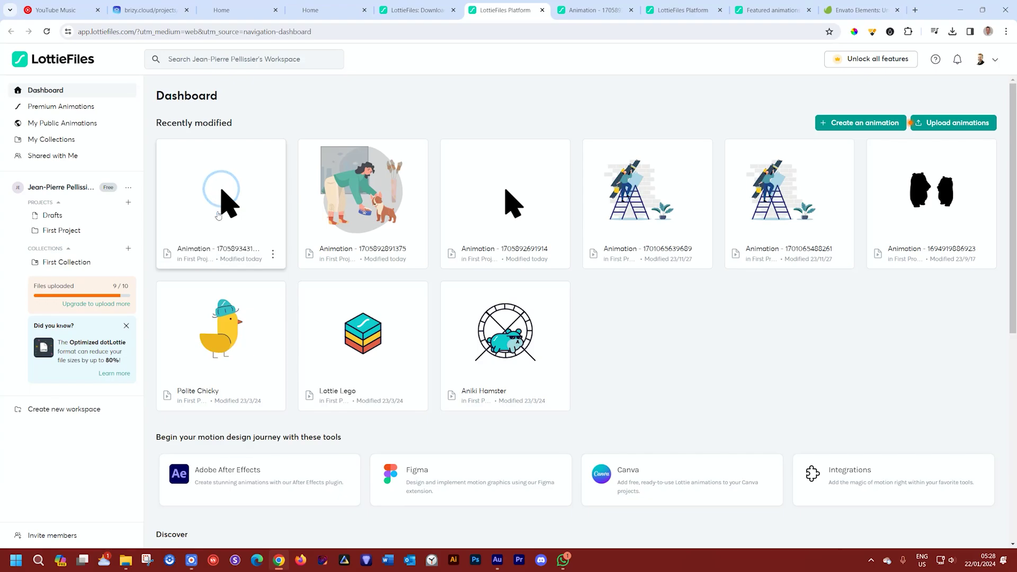
click(273, 255)
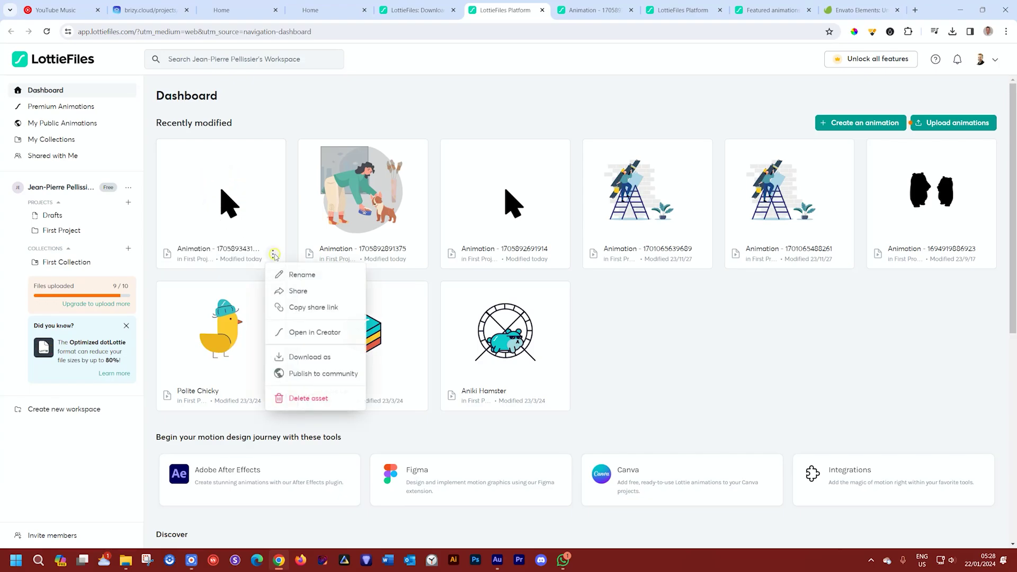
click(295, 398)
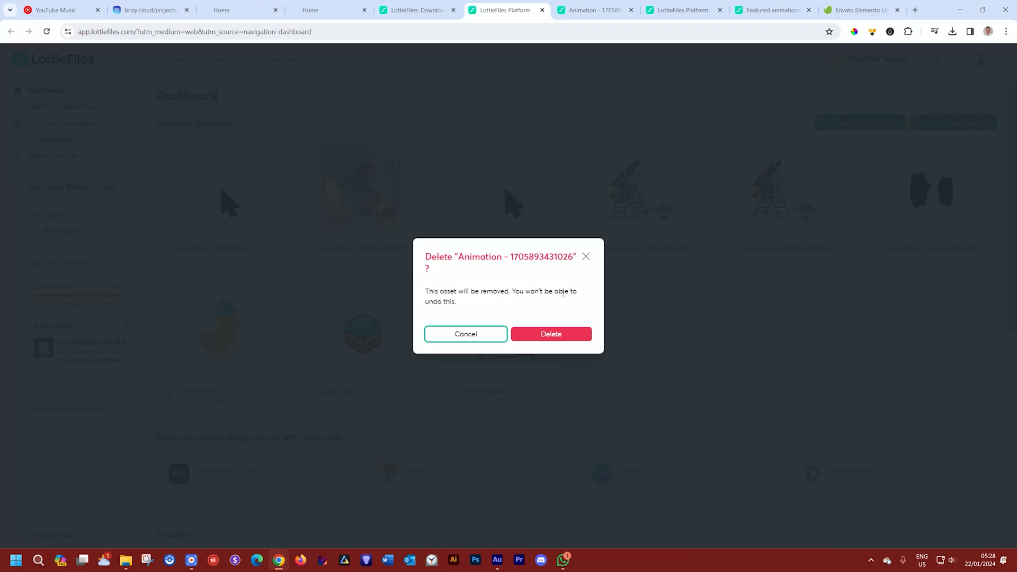
click(552, 334)
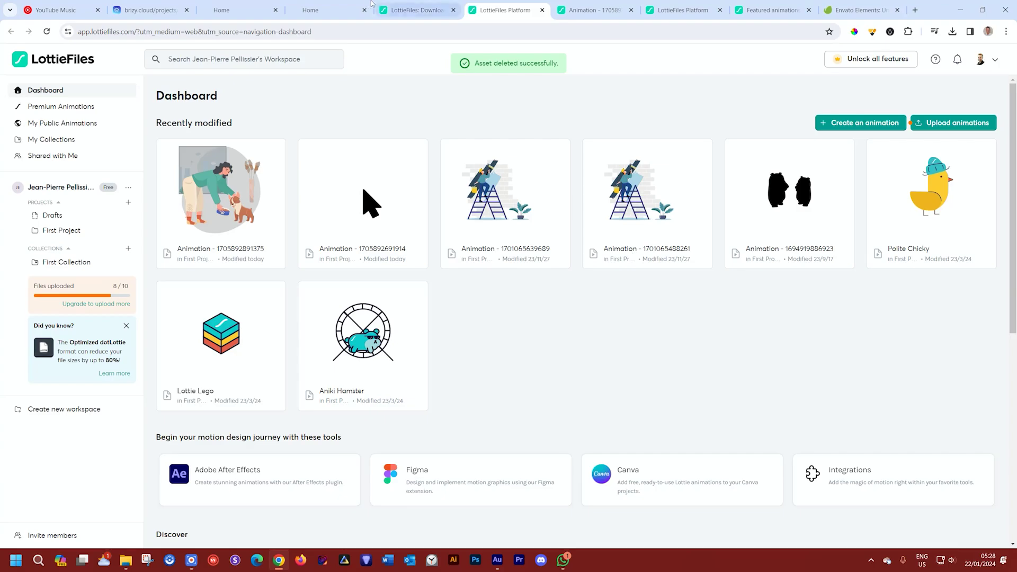
click(290, 9)
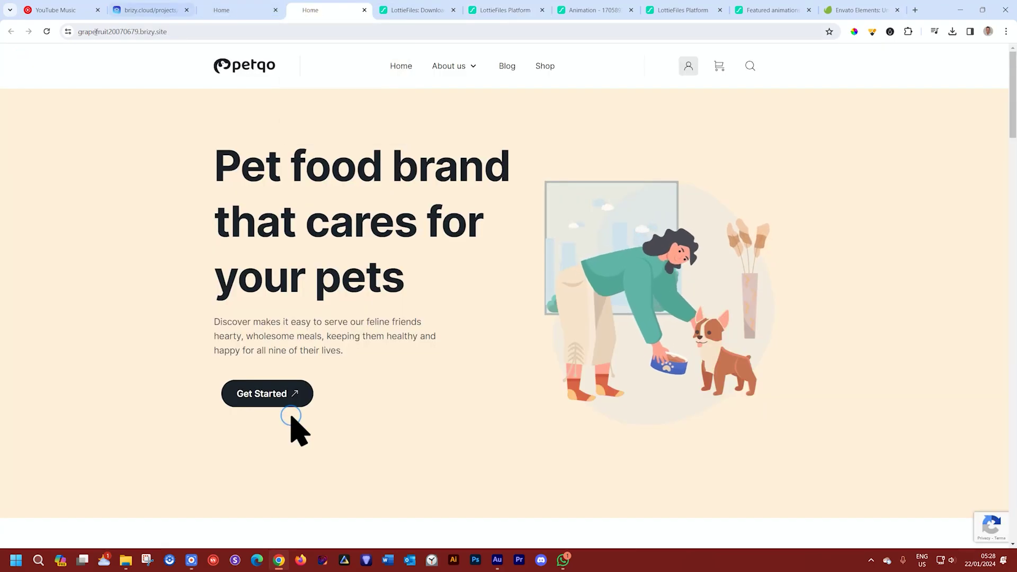
Step: Reload the live site, close both Home preview tabs, and return to the Brizy editor
click(46, 37)
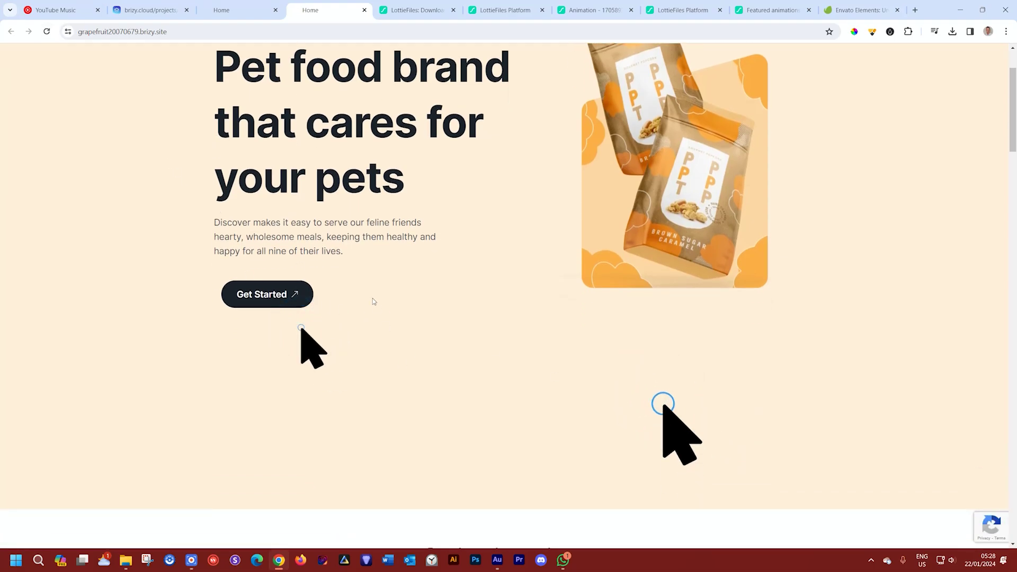
scroll(372, 296, up, 2)
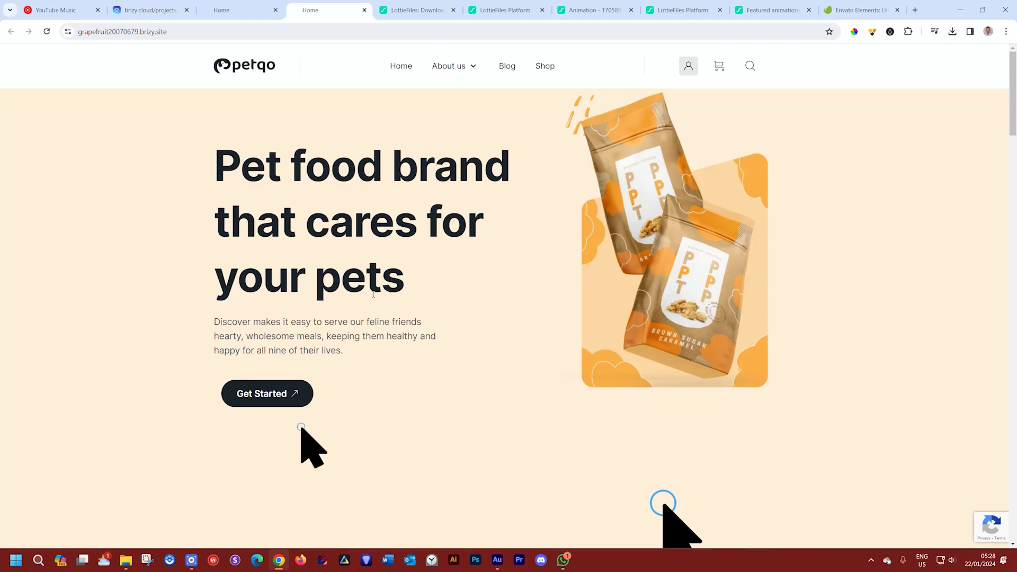
click(241, 12)
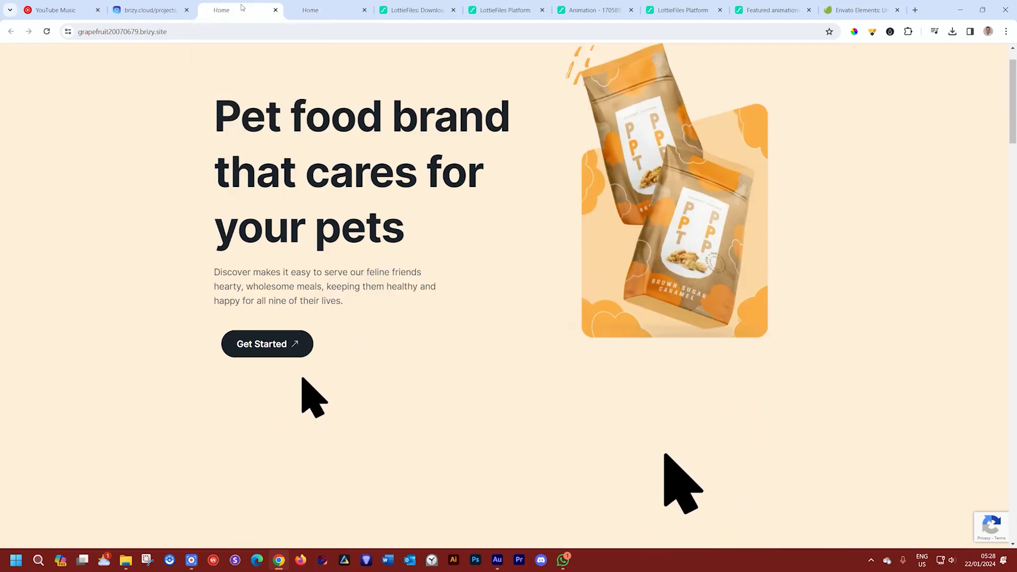
click(275, 10)
click(275, 10)
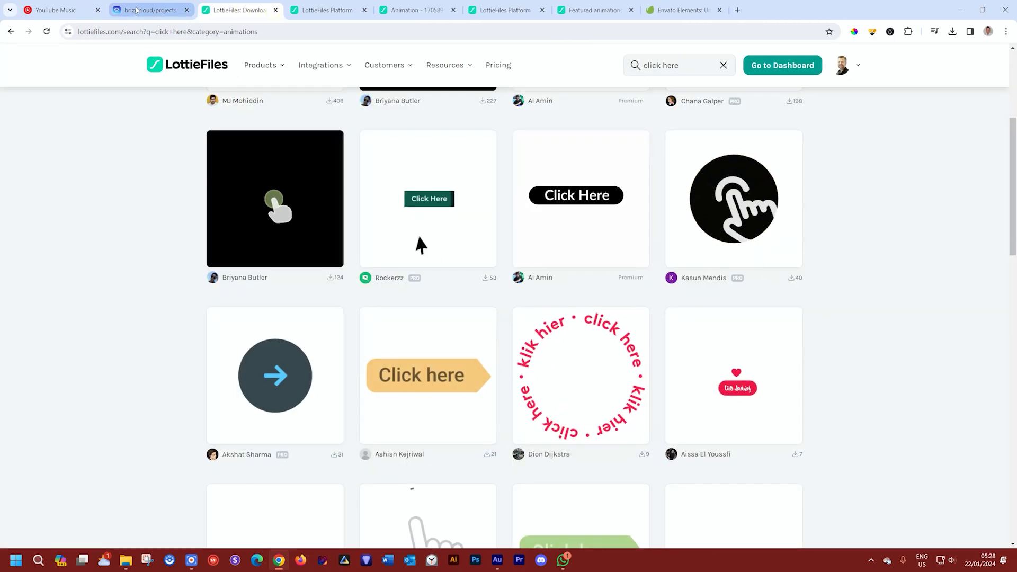
click(138, 10)
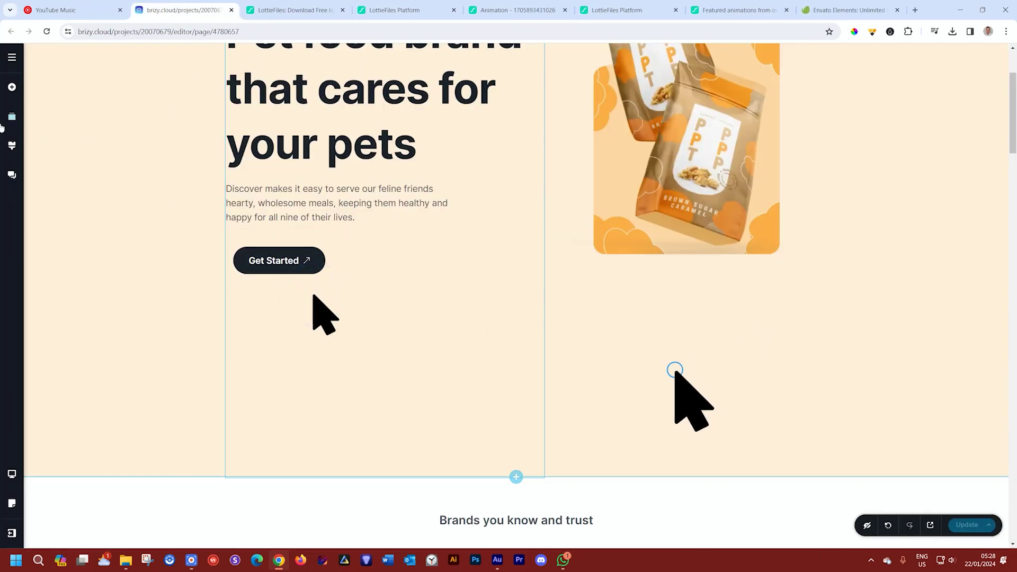
Step: Add an Embed element below the Get Started button and open its HTML code box
click(9, 86)
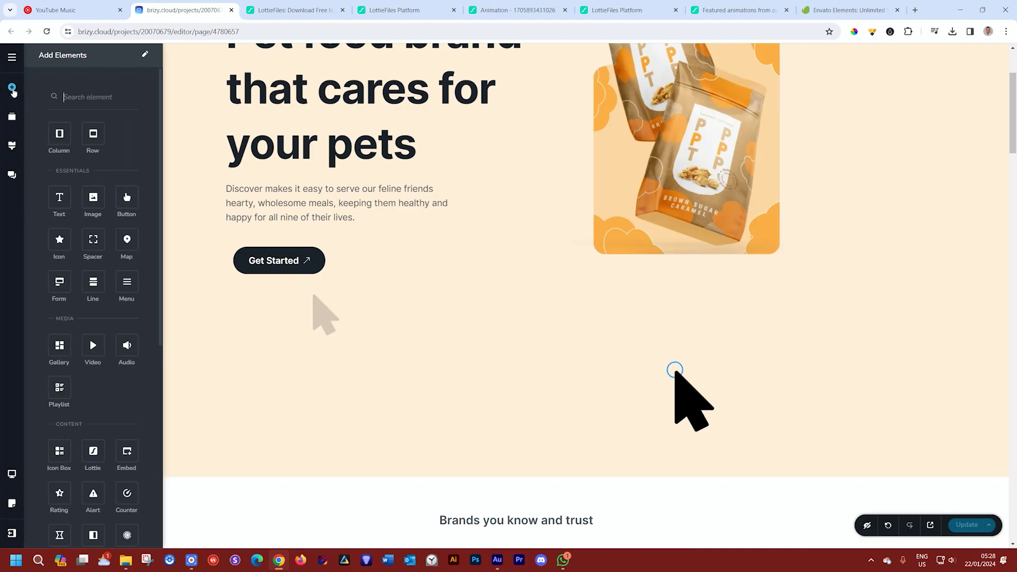
click(87, 98)
text(embed)
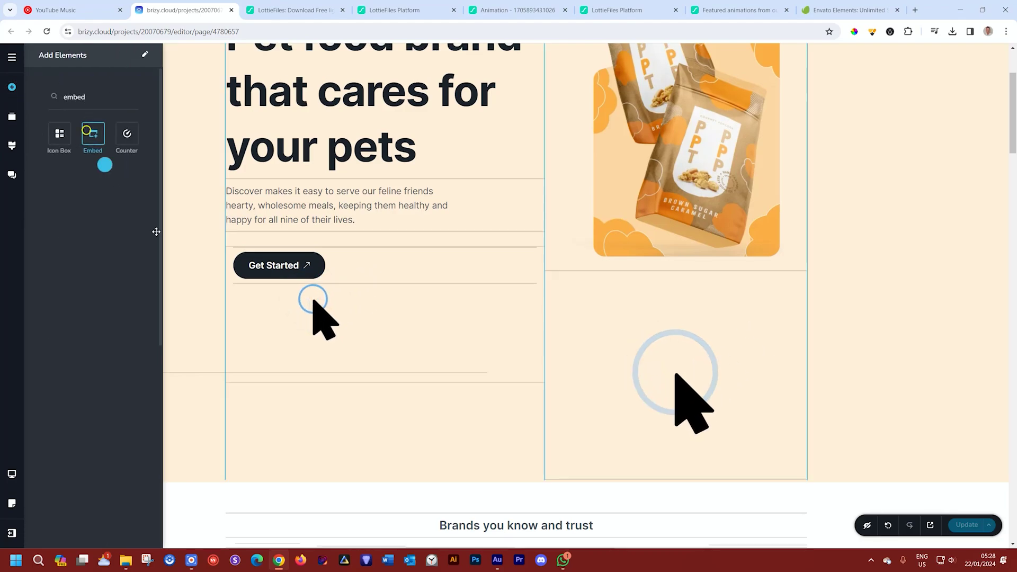
drag(156, 231, 269, 379)
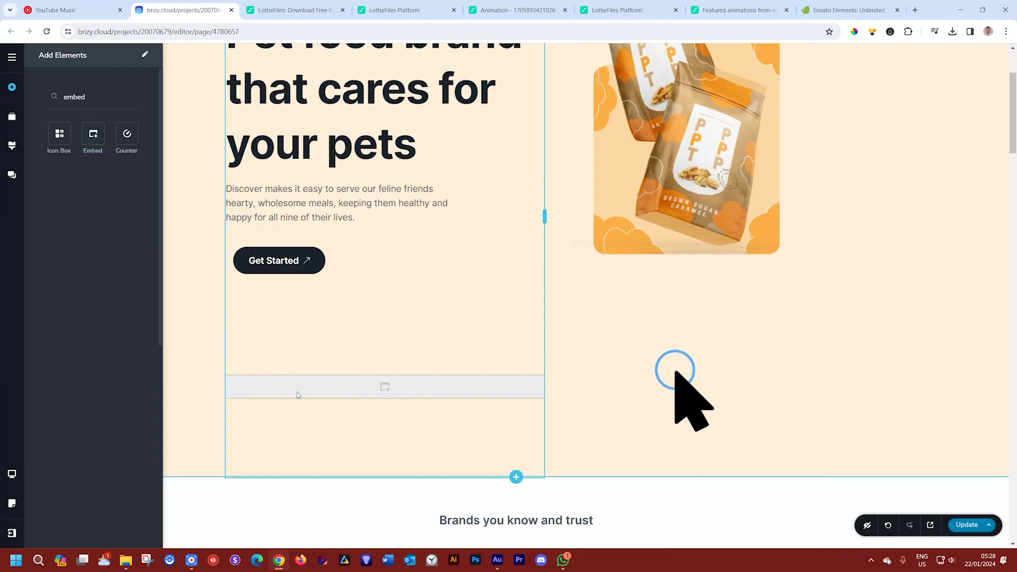
click(392, 386)
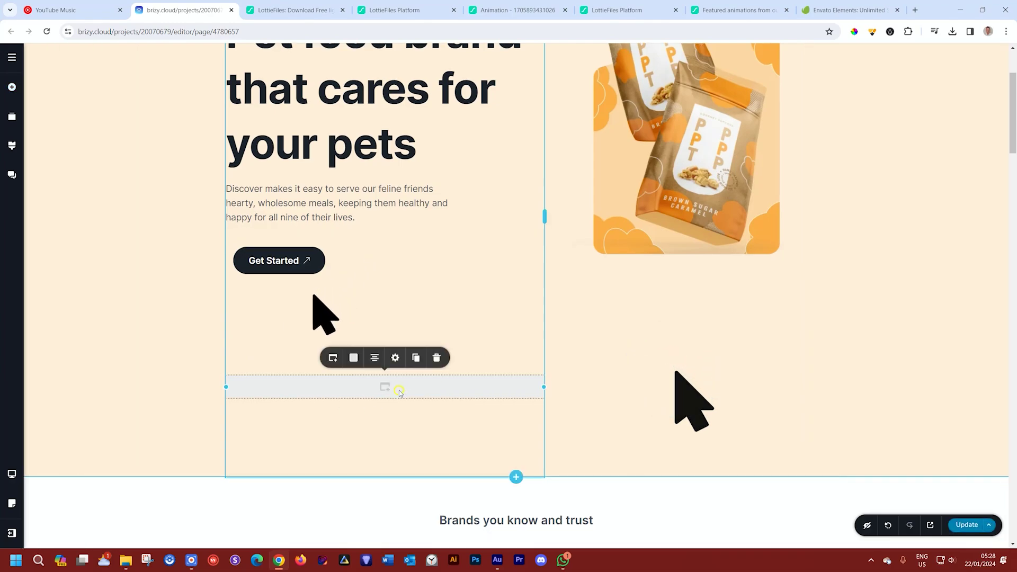
click(333, 358)
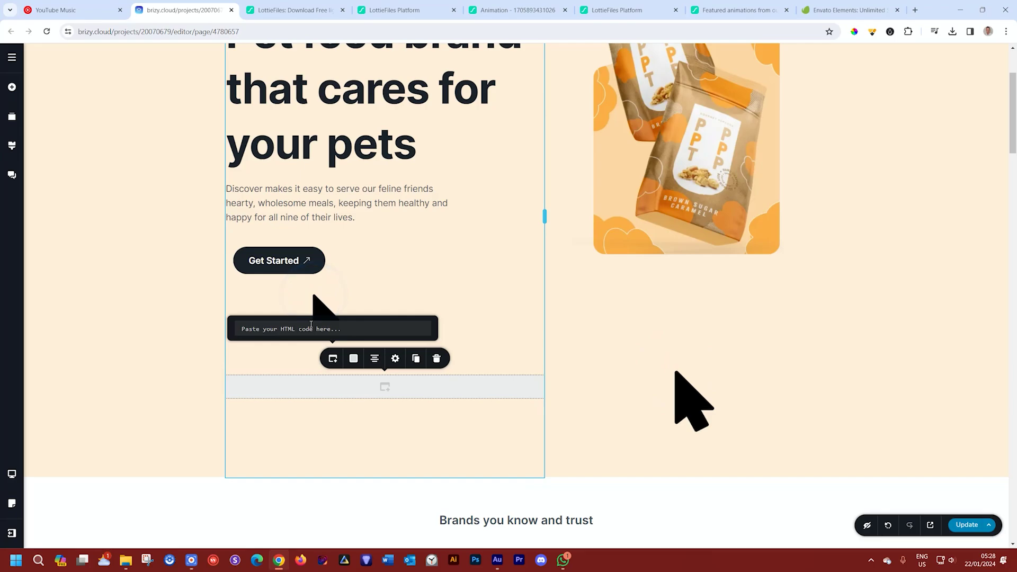
click(493, 11)
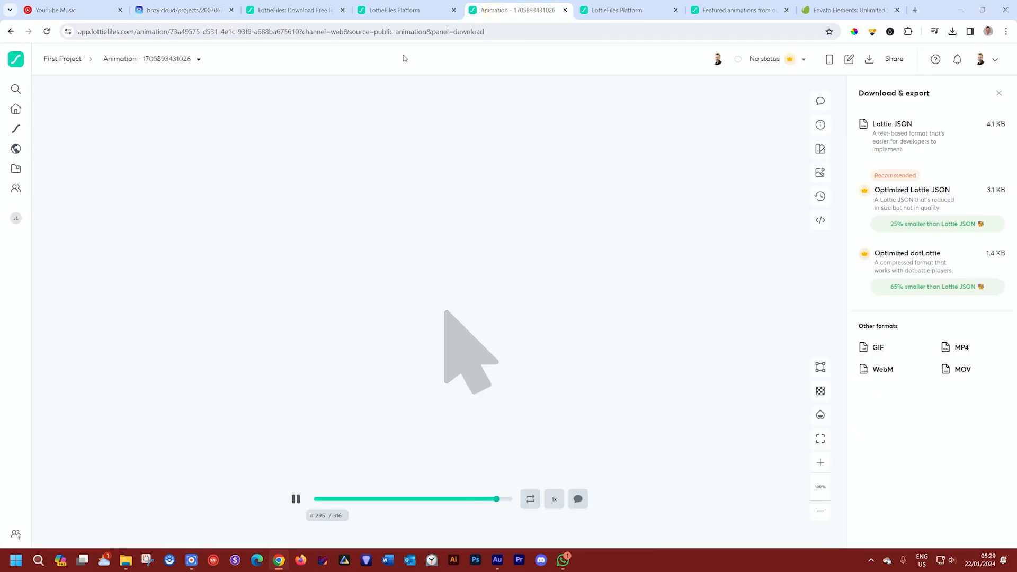
Step: Copy the arrow animation's web Embed HTML code from the Handoff & Embed panel
click(820, 222)
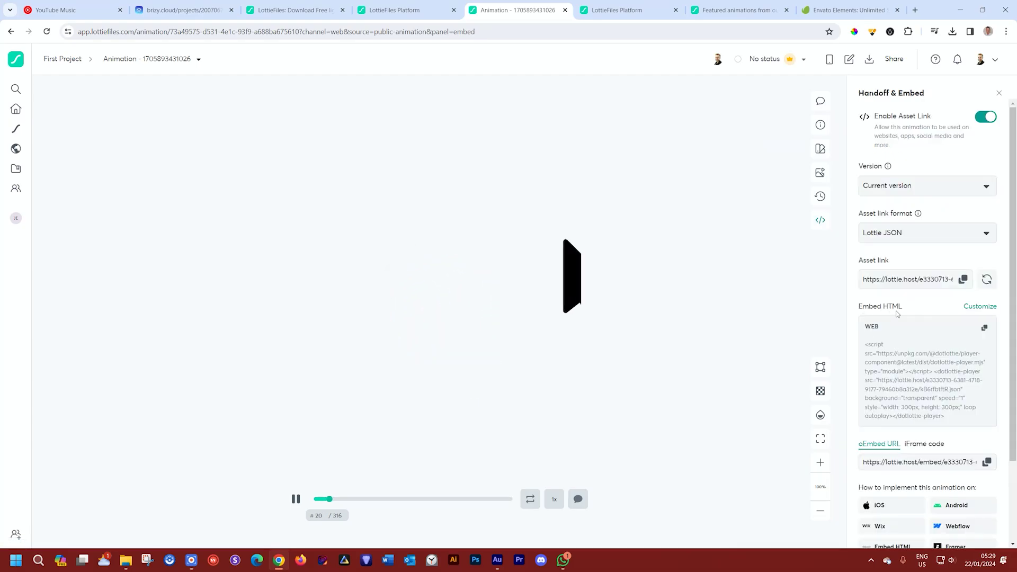
click(984, 328)
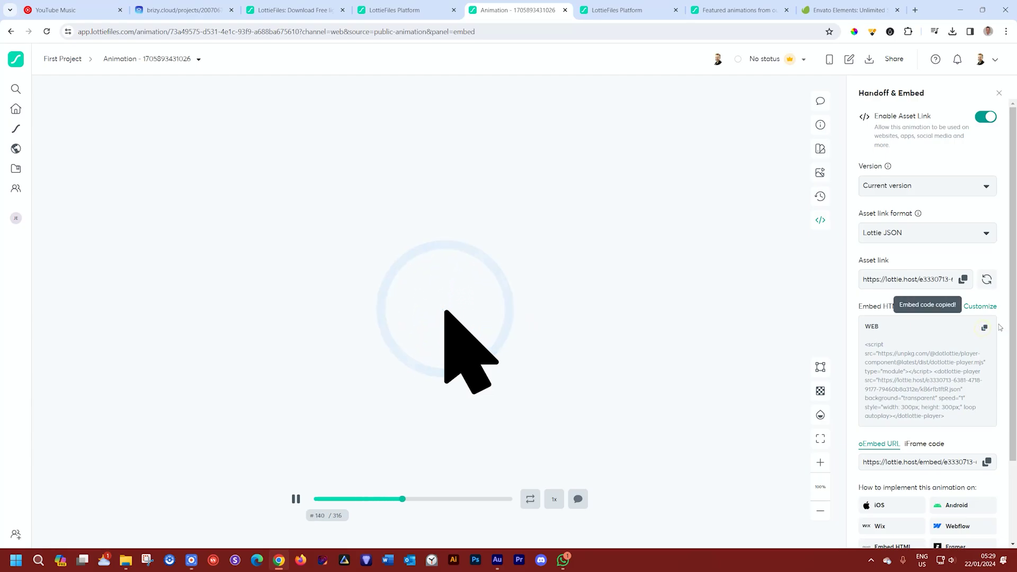
Step: Paste the LottieFiles embed HTML into the Embed element's code box below Get Started
click(183, 10)
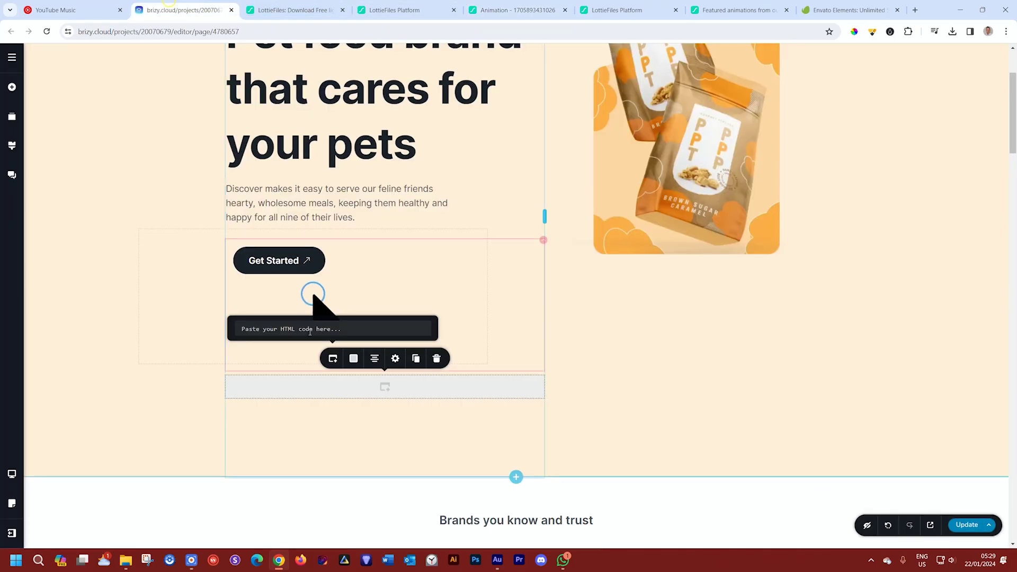
click(269, 333)
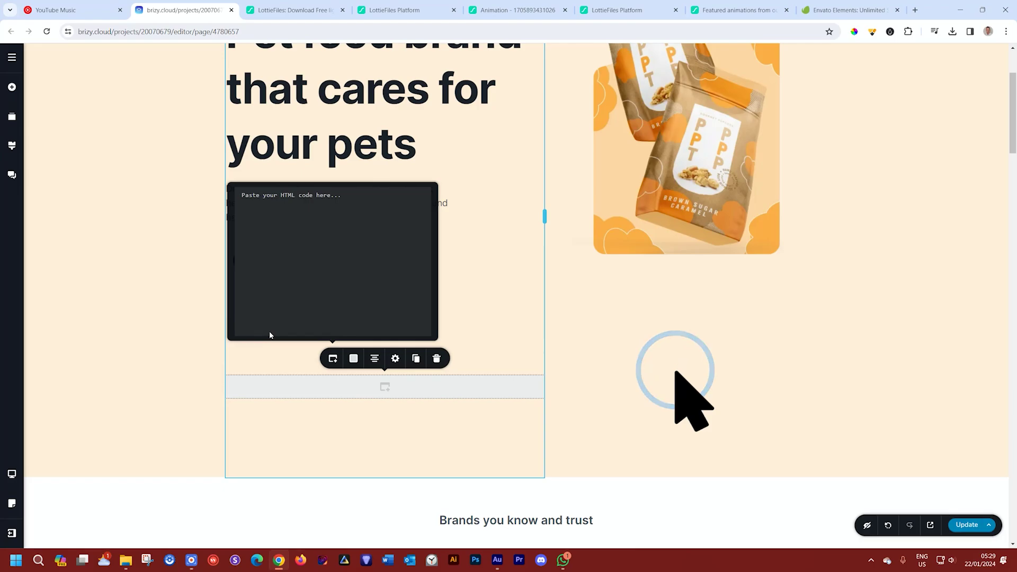
key(ctrl+v)
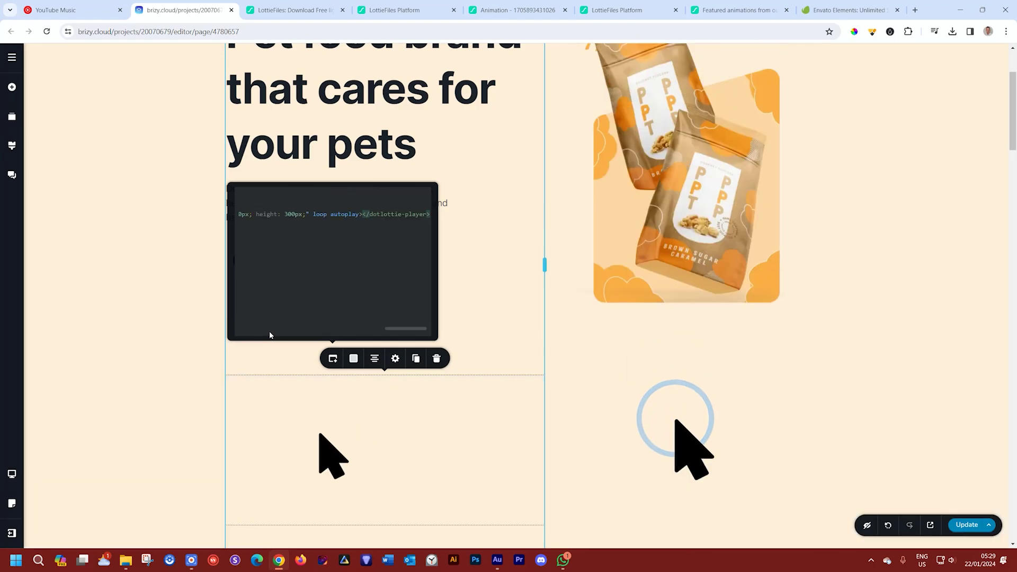
click(313, 470)
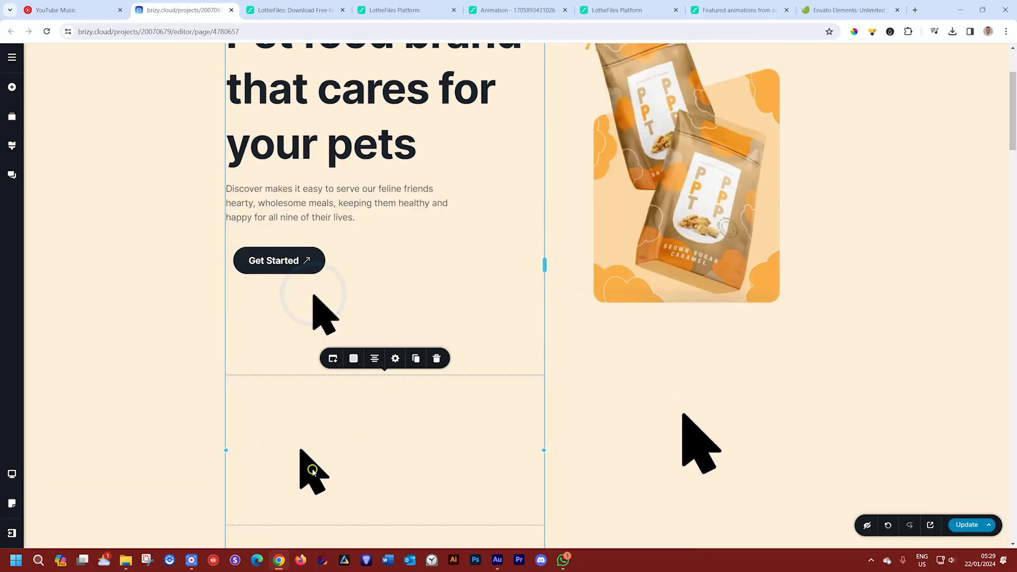
Step: Narrow the hero's left column slightly and select the embed element below the button
mouse_move(542, 450)
mouse_down()
mouse_move(505, 447)
mouse_move(539, 451)
mouse_up()
scroll(302, 439, down, 1)
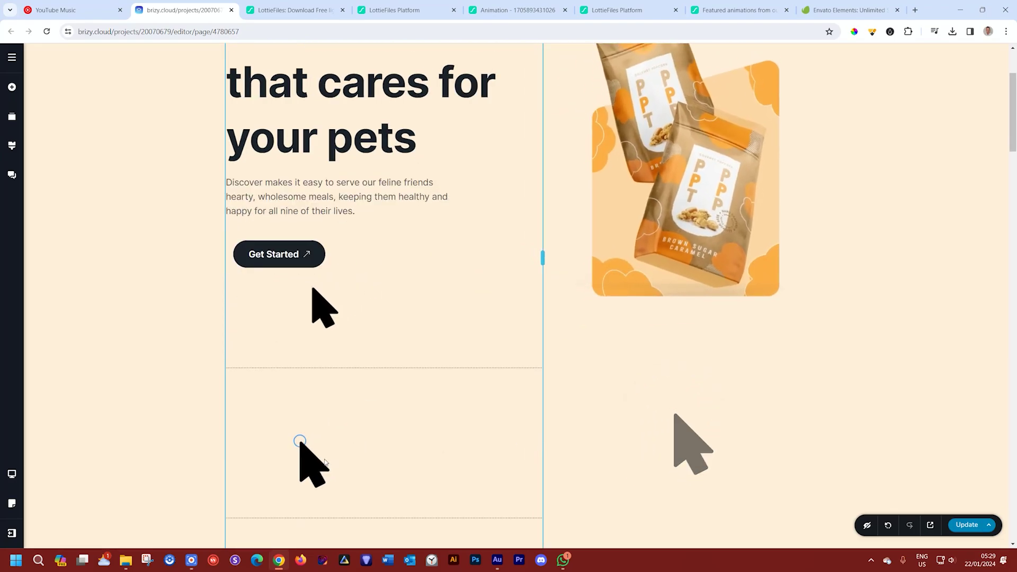
click(324, 420)
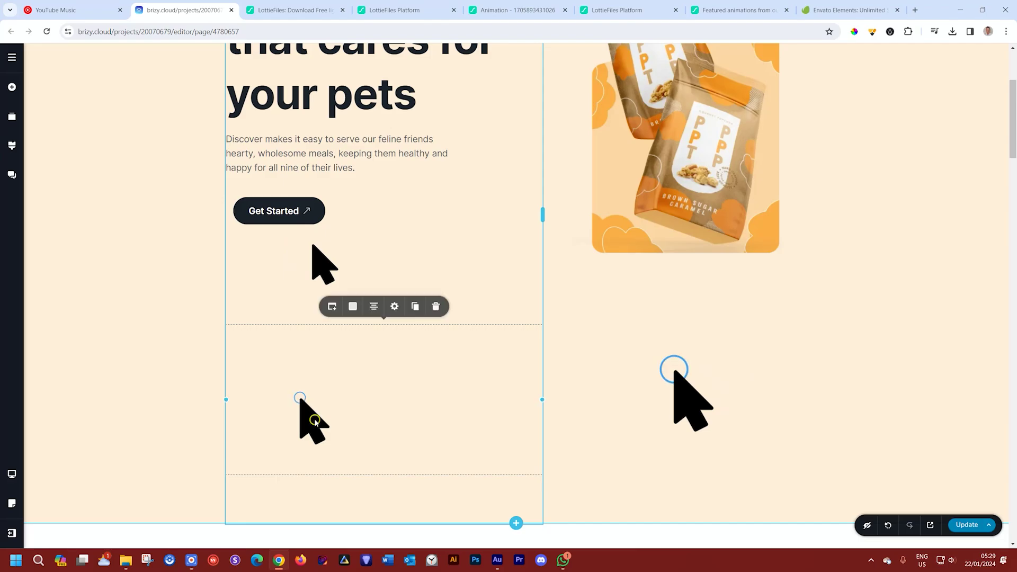
click(511, 9)
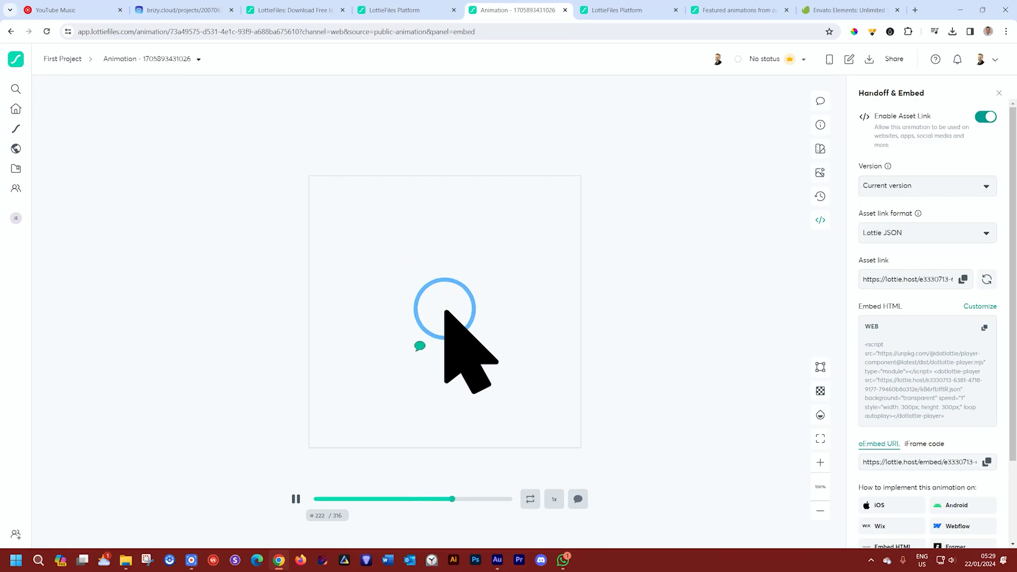
click(182, 9)
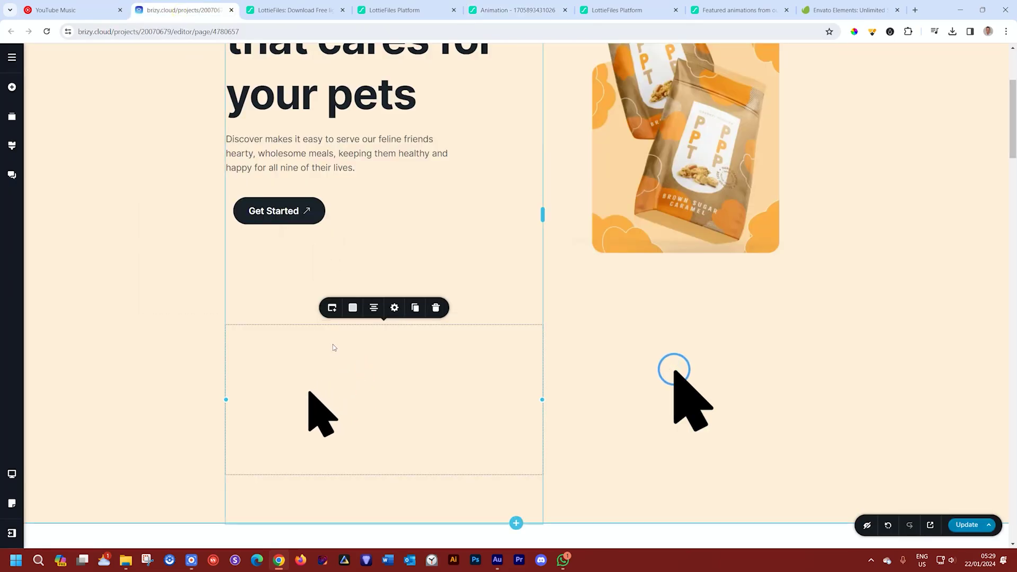
Step: Delete the empty embed element and the arrow Lottie beneath the right-column snack-bag image
click(435, 307)
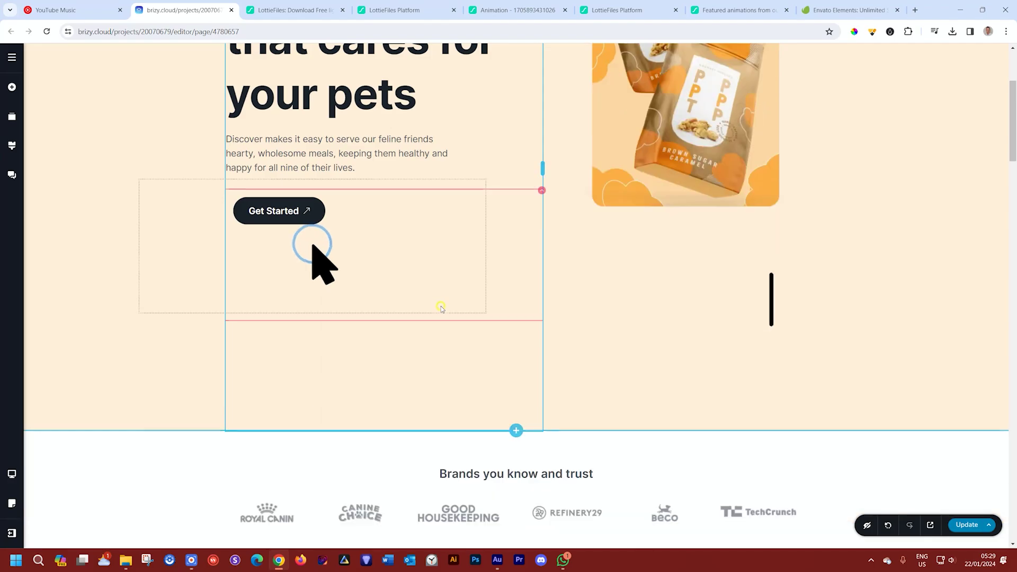
click(666, 346)
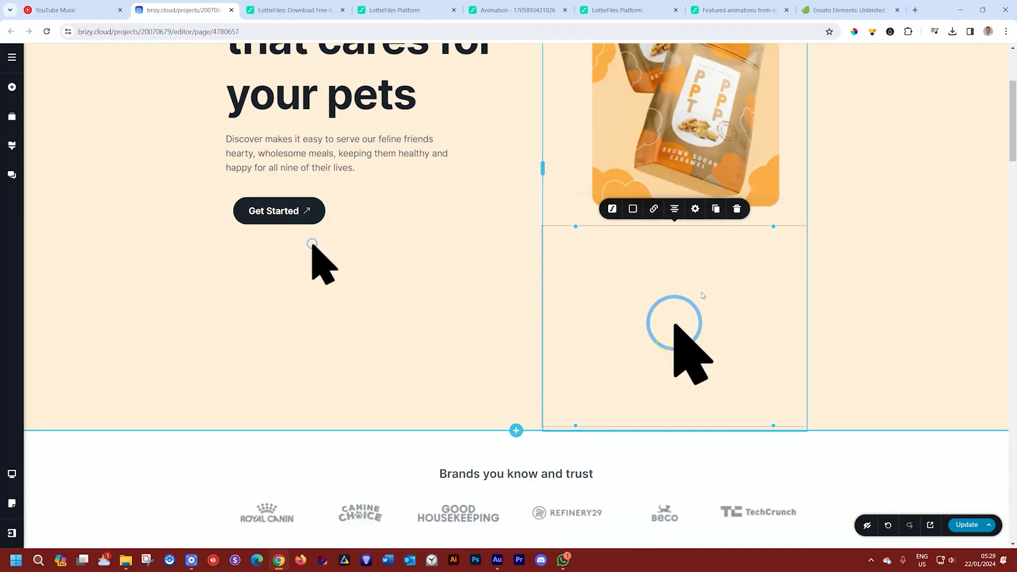
click(739, 207)
scroll(715, 243, up, 3)
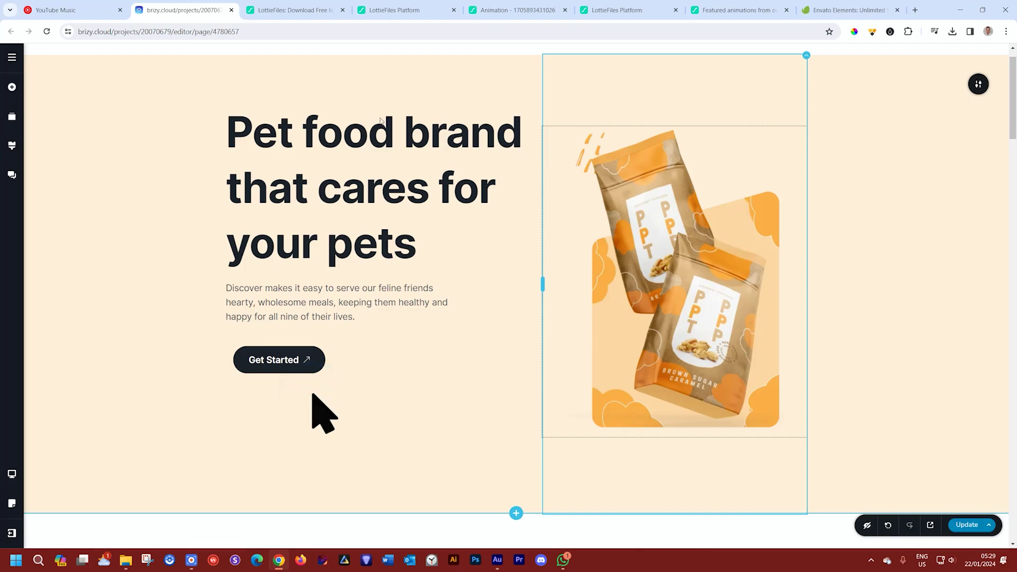
click(325, 15)
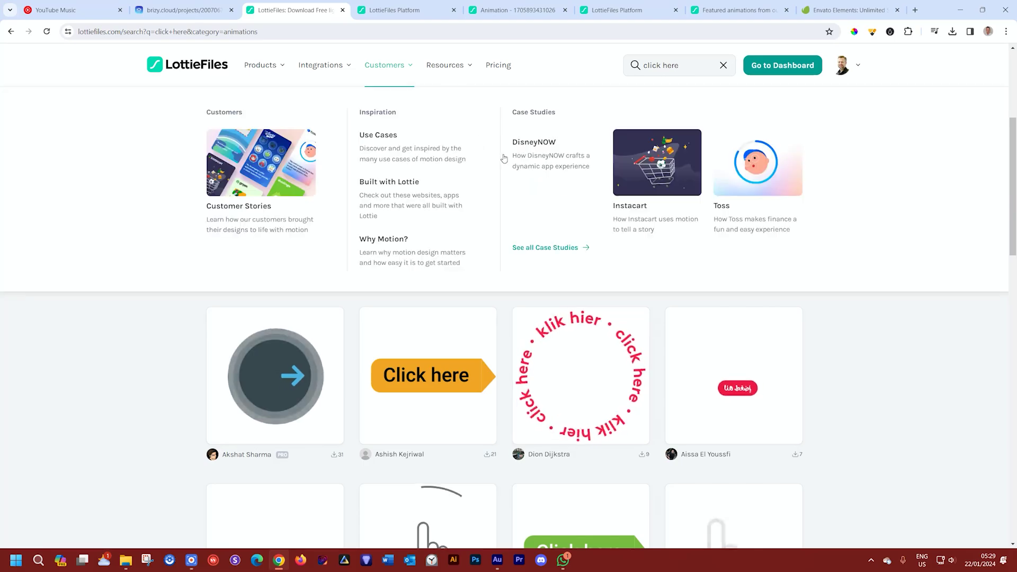
Step: Replace the LottieFiles search with 'pet food' and run it
scroll(392, 106, up, 5)
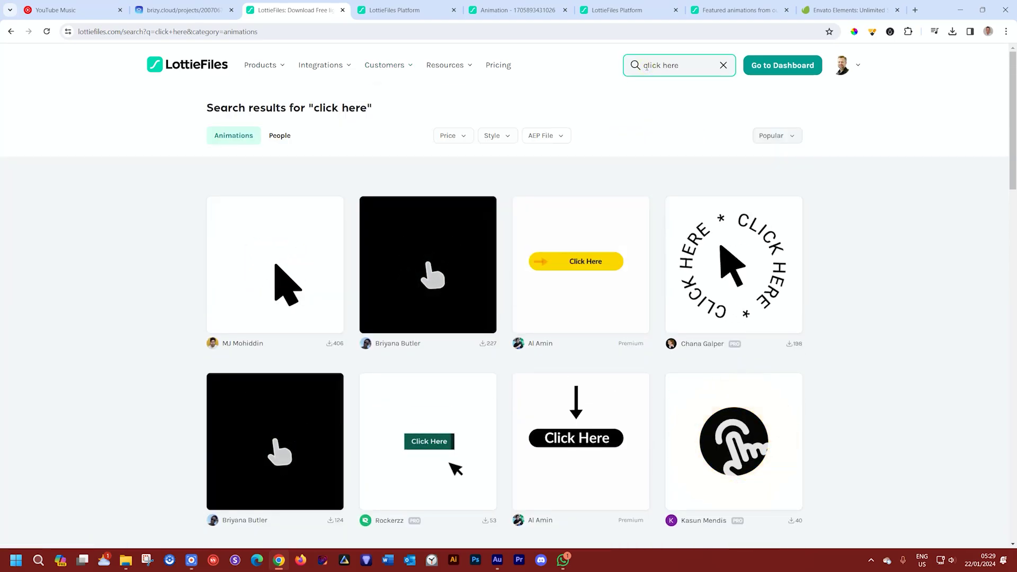
triple_click(646, 66)
text(pre s)
key(BackSpace)
key(BackSpace)
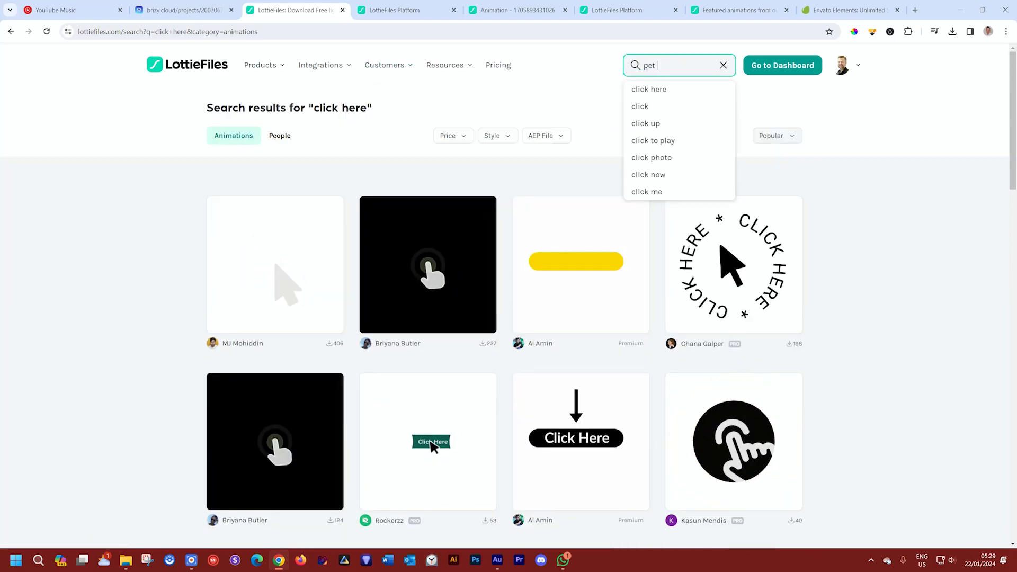
key(BackSpace)
key(BackSpace)
key(BackSpace)
text(pet food)
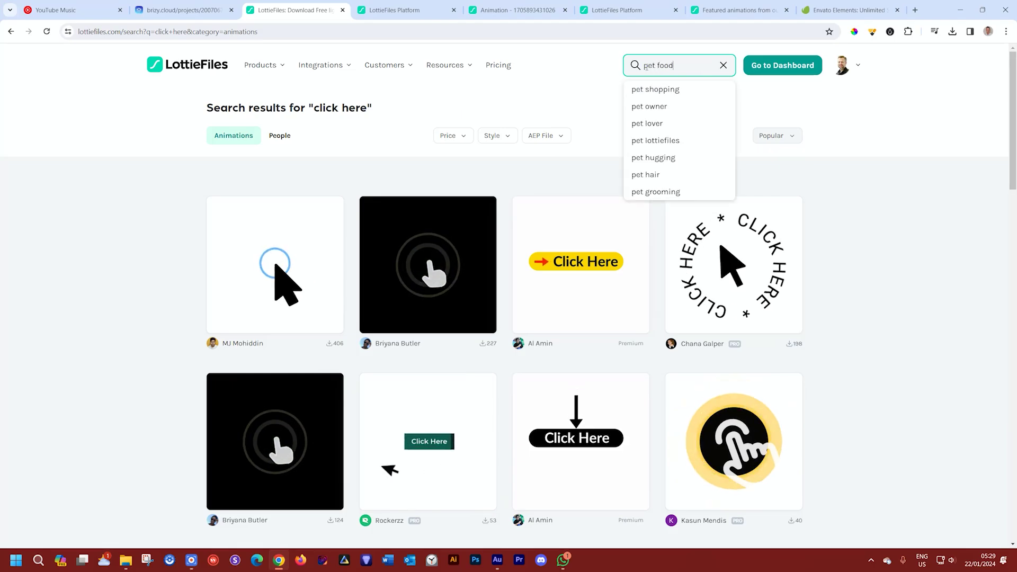
key(Return)
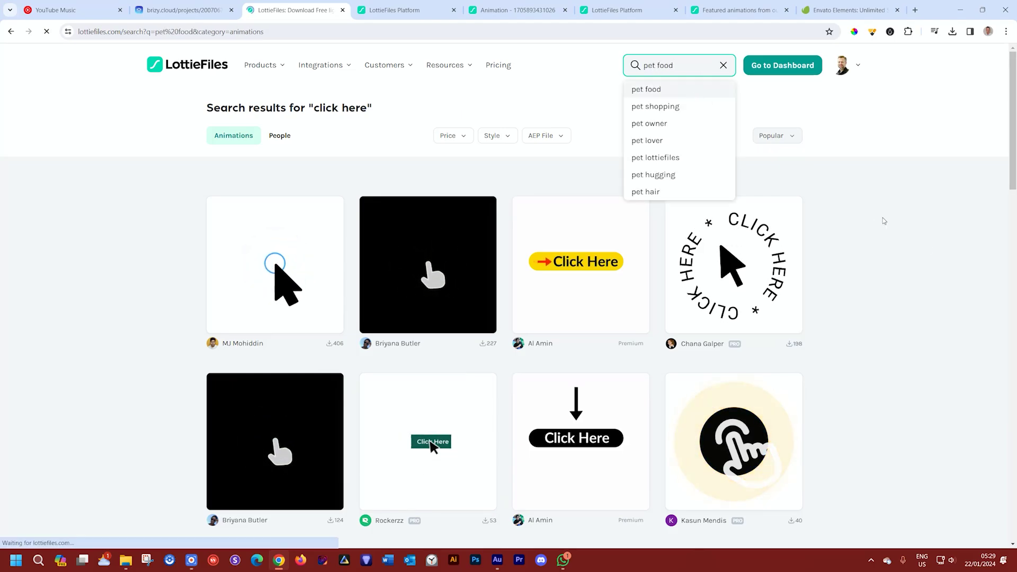
Step: Browse the results and open the Woman feeds dog animation preview
scroll(926, 248, down, 3)
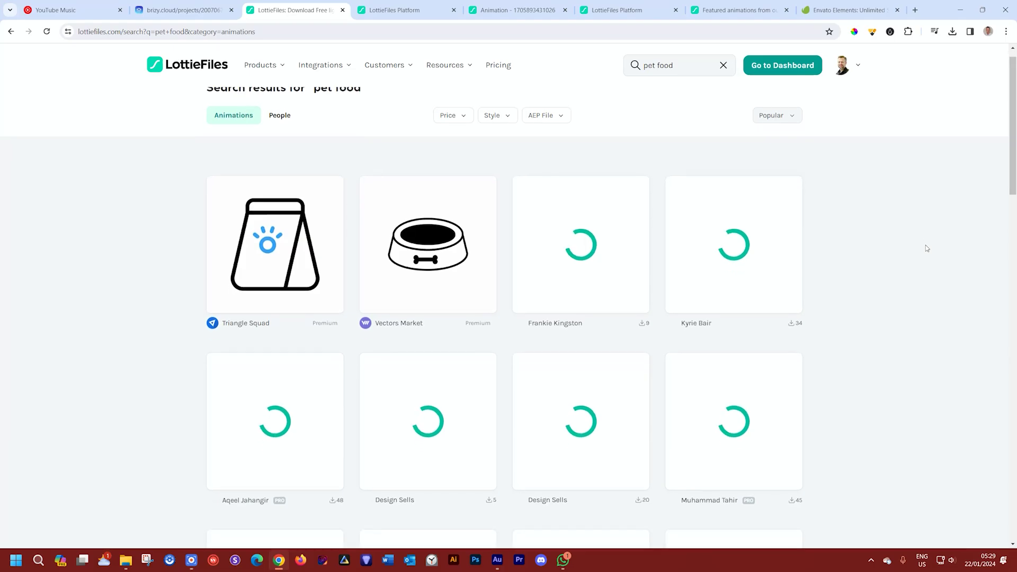
scroll(926, 248, down, 2)
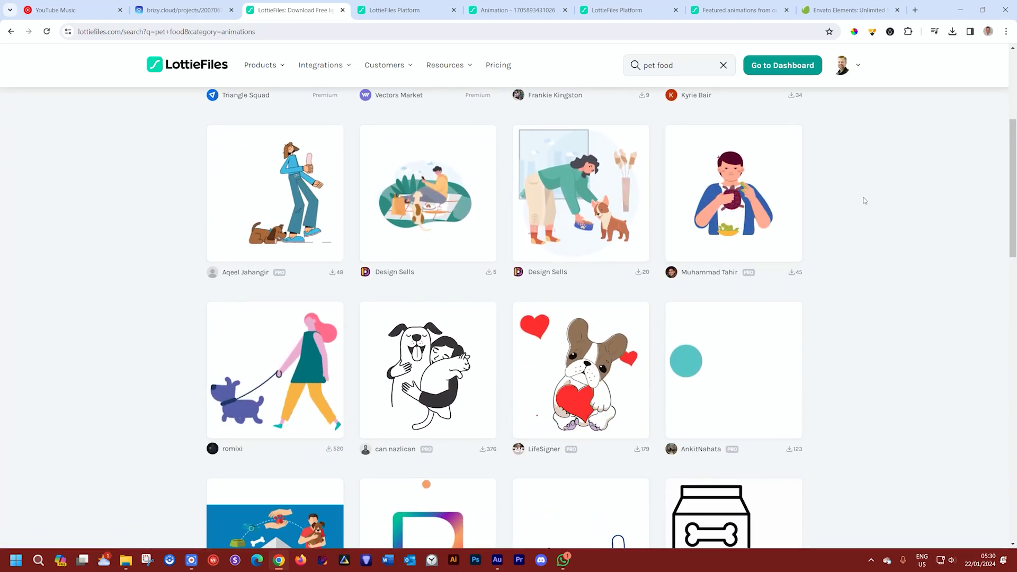
scroll(863, 197, down, 2)
scroll(863, 199, down, 2)
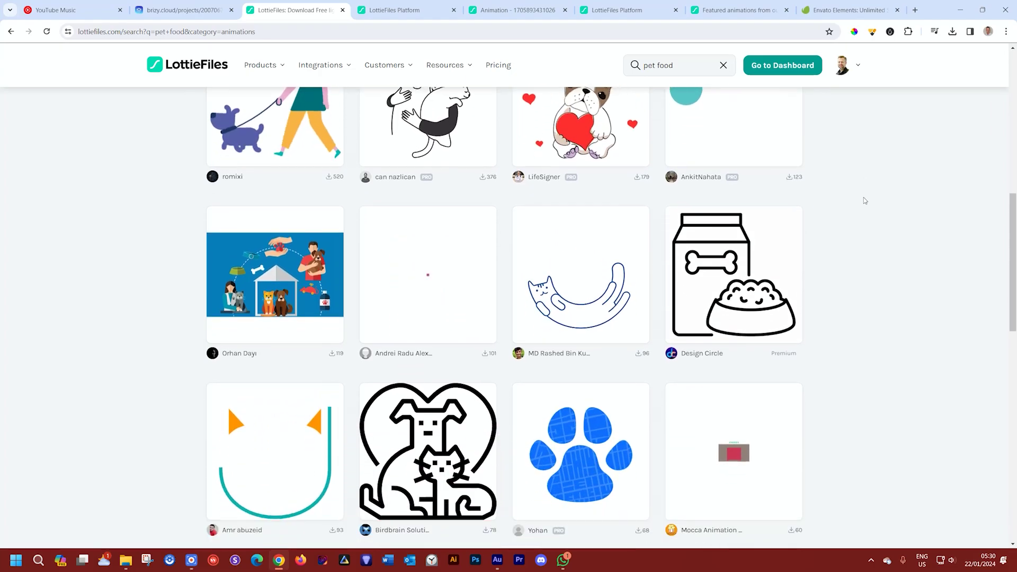
scroll(487, 215, up, 6)
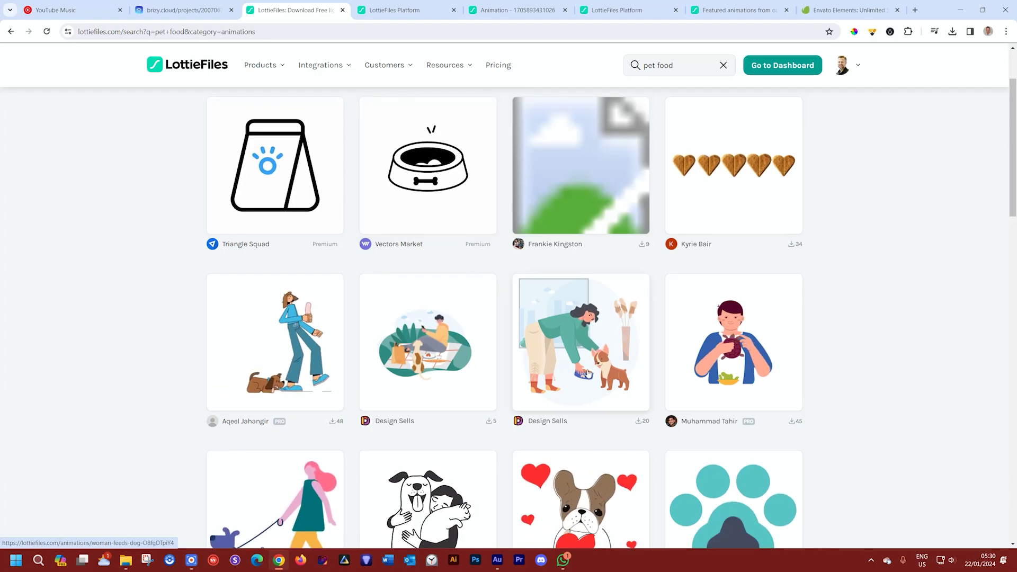
click(569, 381)
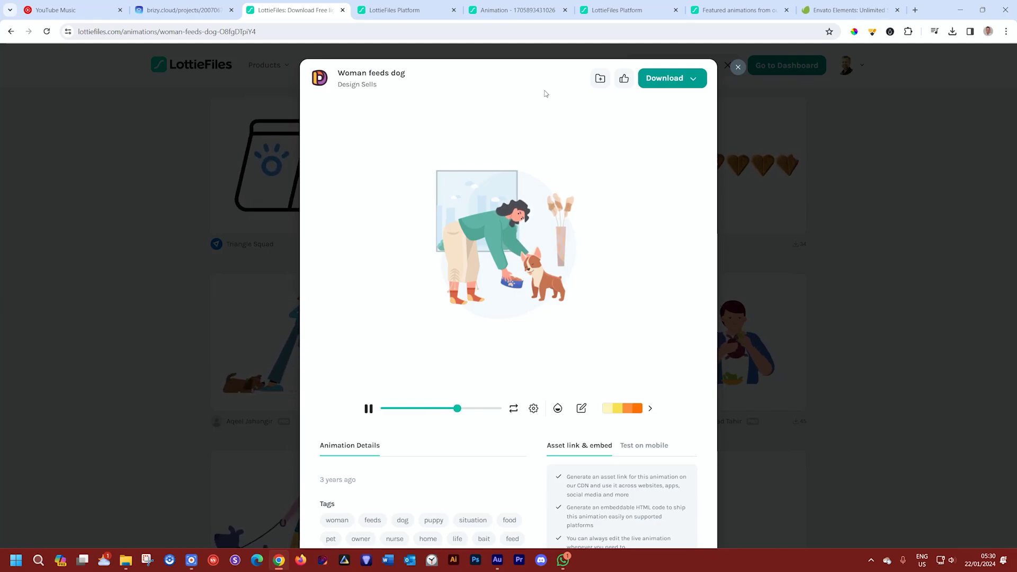
Step: Save the Woman feeds dog animation to the workspace and copy its Lottie JSON asset link
click(658, 80)
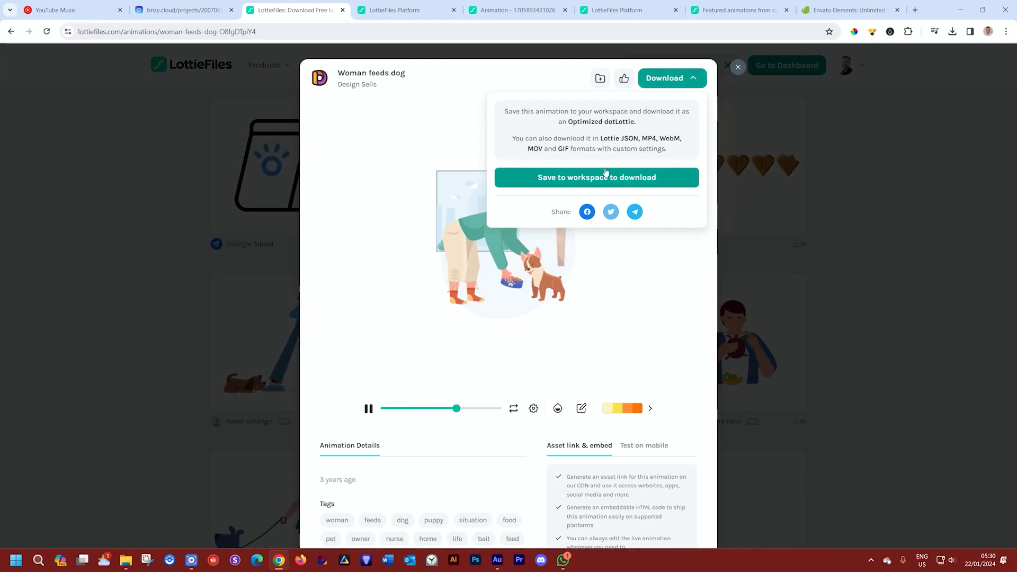
click(604, 177)
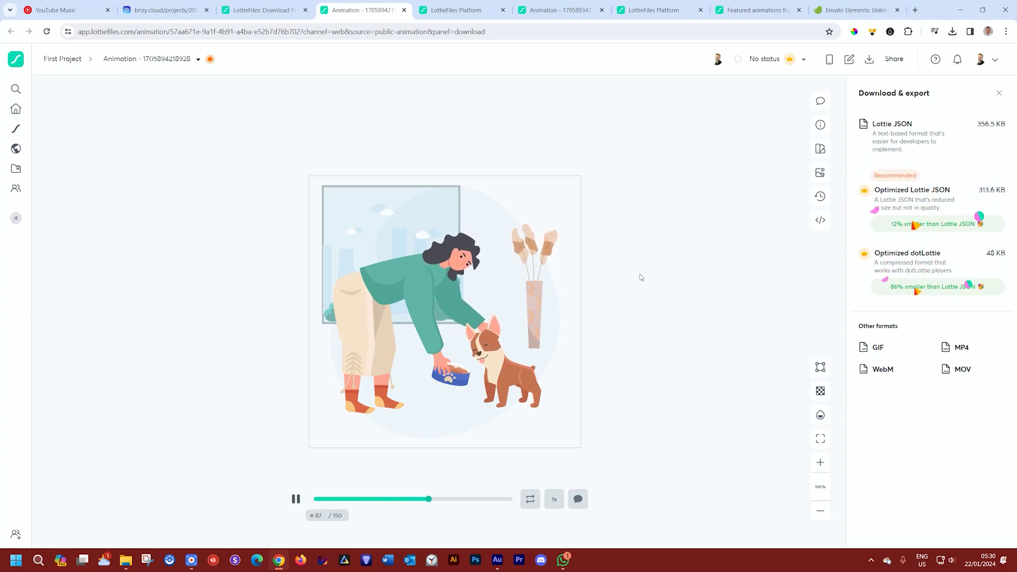
click(820, 220)
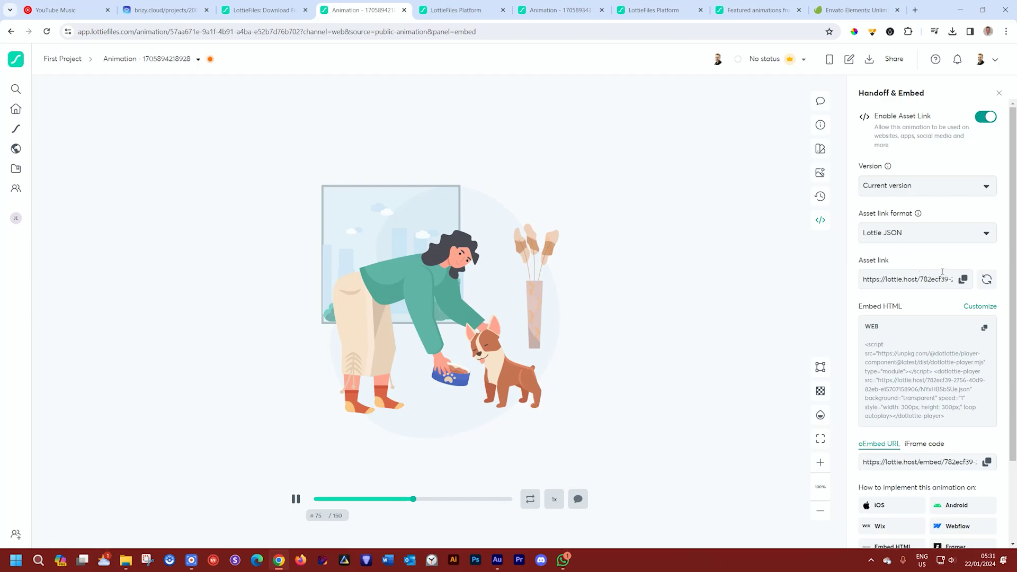
click(963, 279)
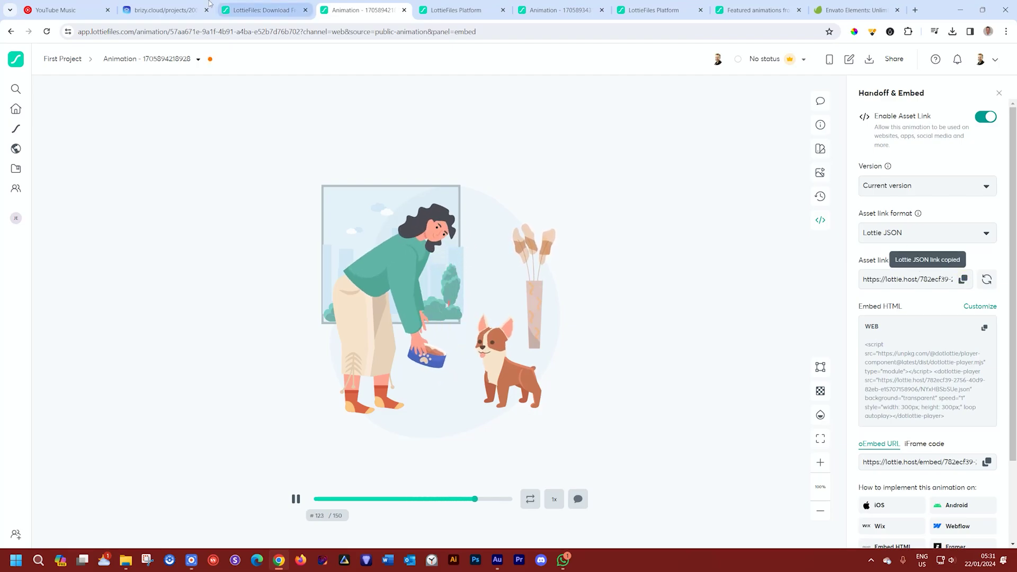
click(164, 9)
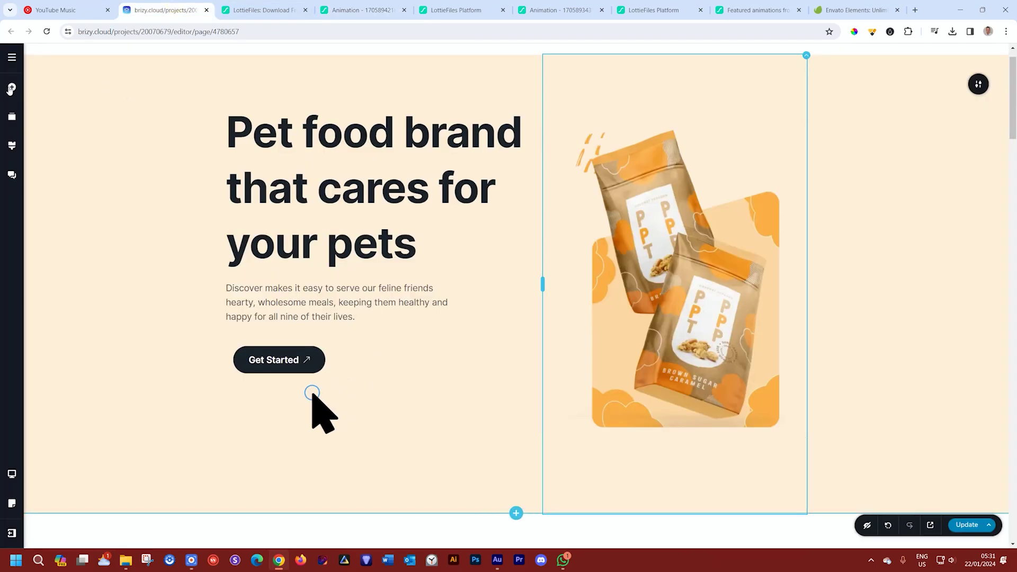
Step: Add a Lottie element to the hero's right column above the product image
click(10, 88)
text(lott)
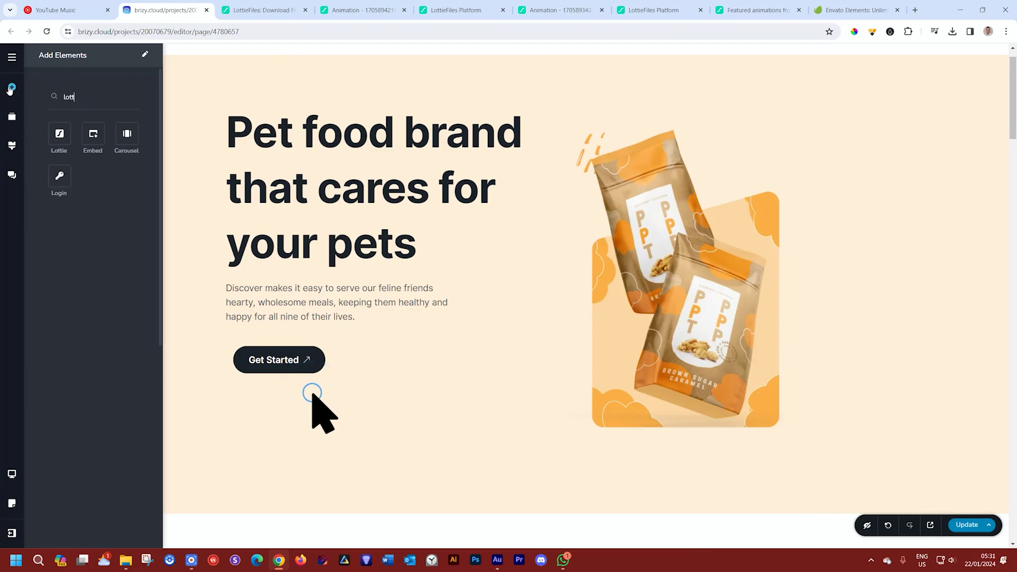
drag(59, 134, 517, 161)
drag(611, 129, 635, 145)
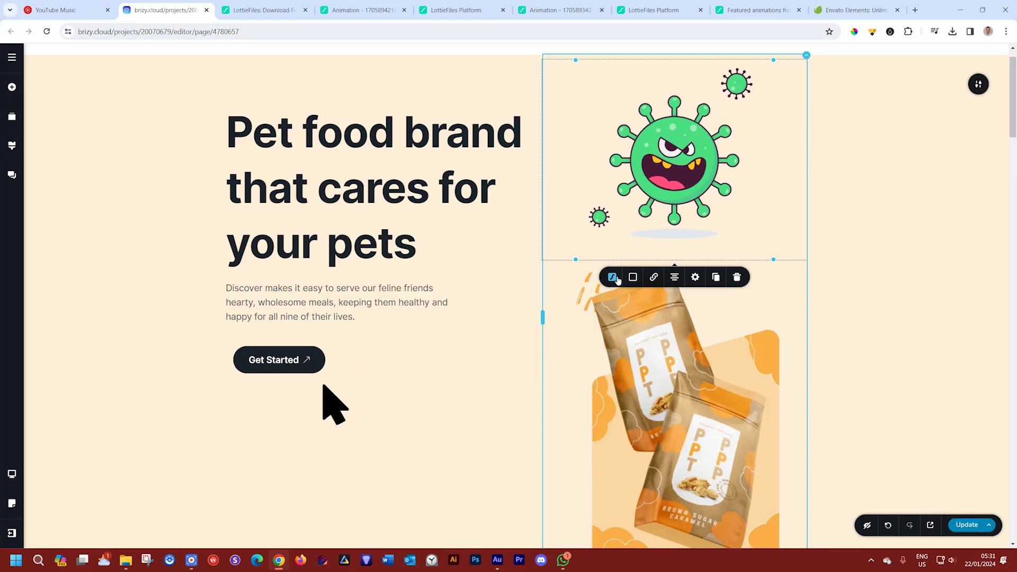
Step: Set its Lottie link to the Woman feeds dog animation and enlarge it to full column width
click(612, 277)
double_click(630, 311)
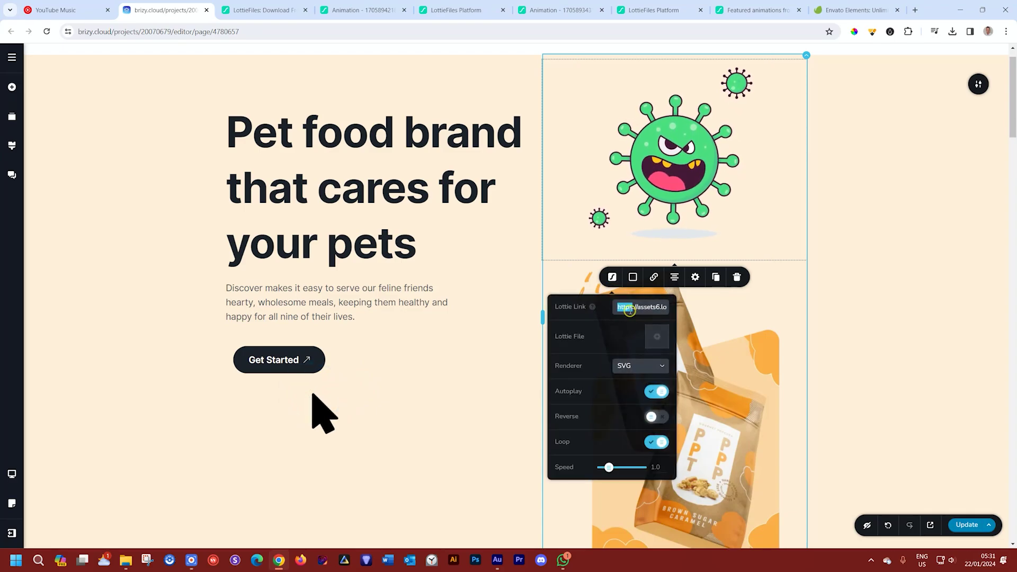
key(ctrl+a)
key(ctrl+v)
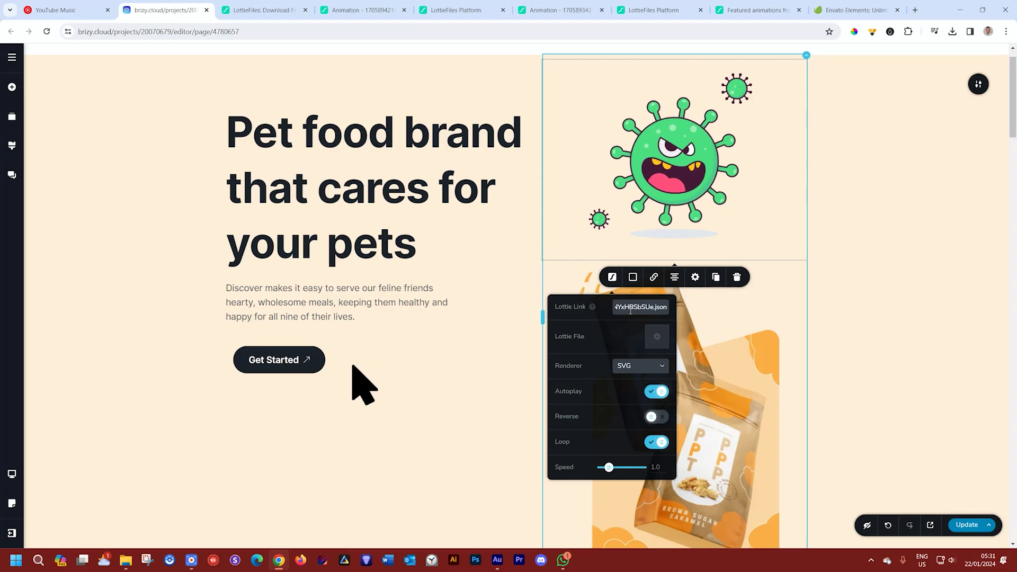
click(311, 395)
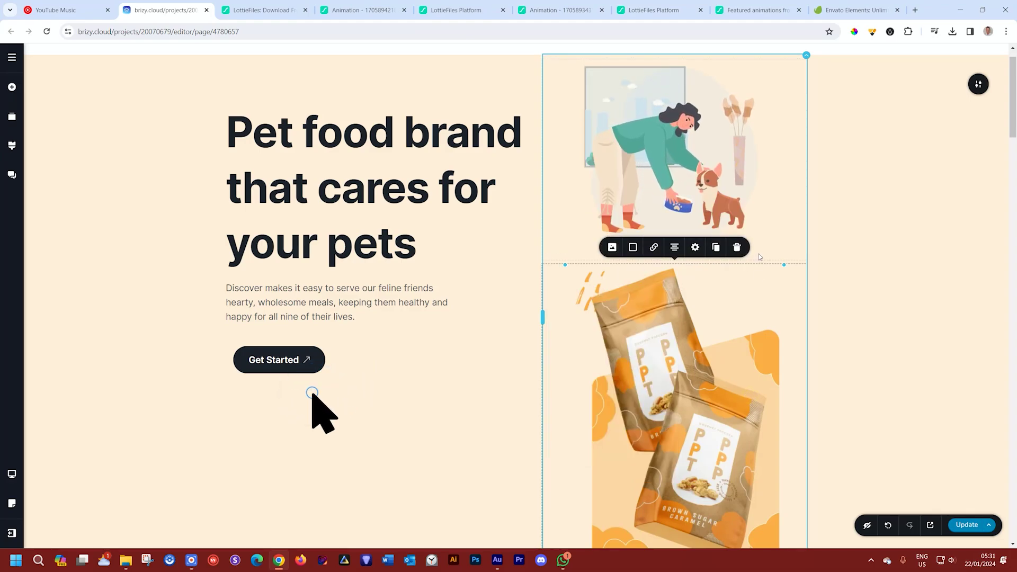
click(677, 253)
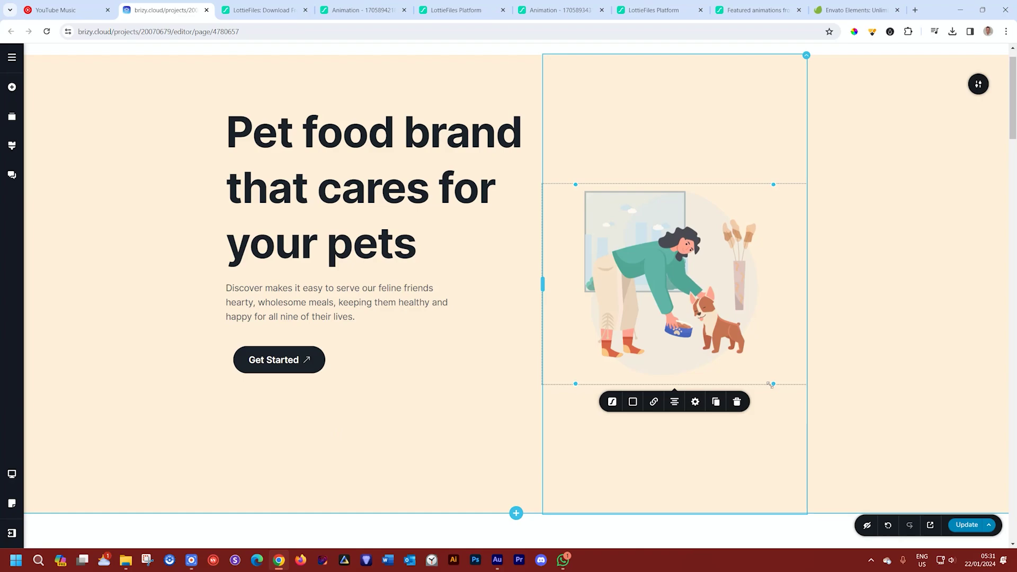
drag(770, 385, 812, 452)
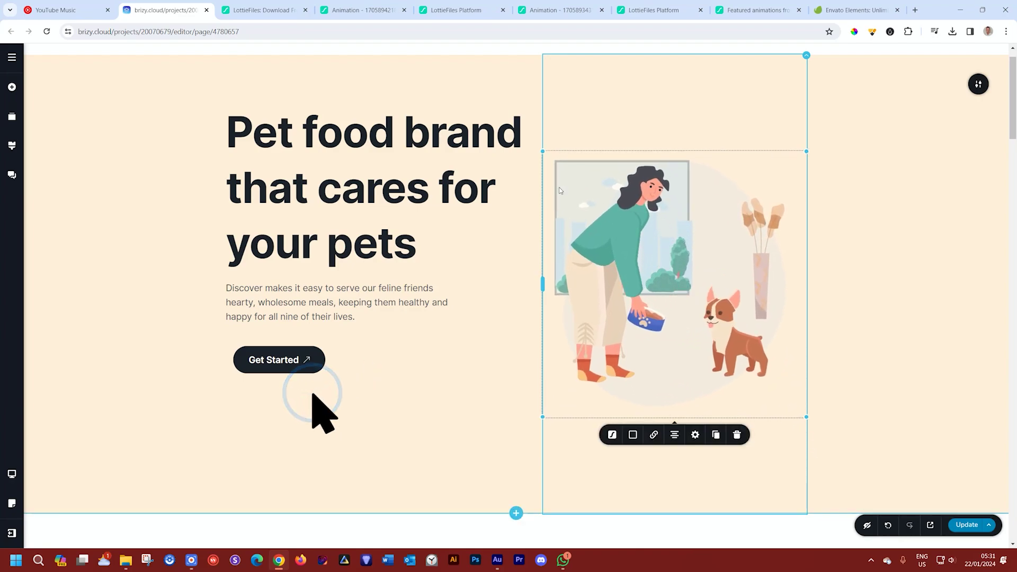
Step: Give the woman-feeds-dog animation a single uniform margin of about -49 px
click(694, 435)
click(670, 489)
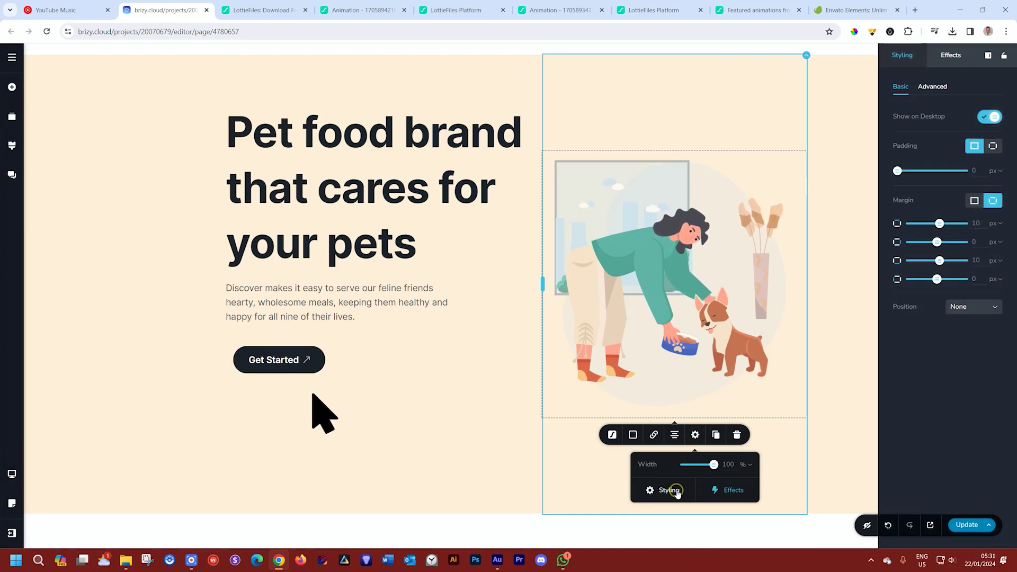
click(972, 202)
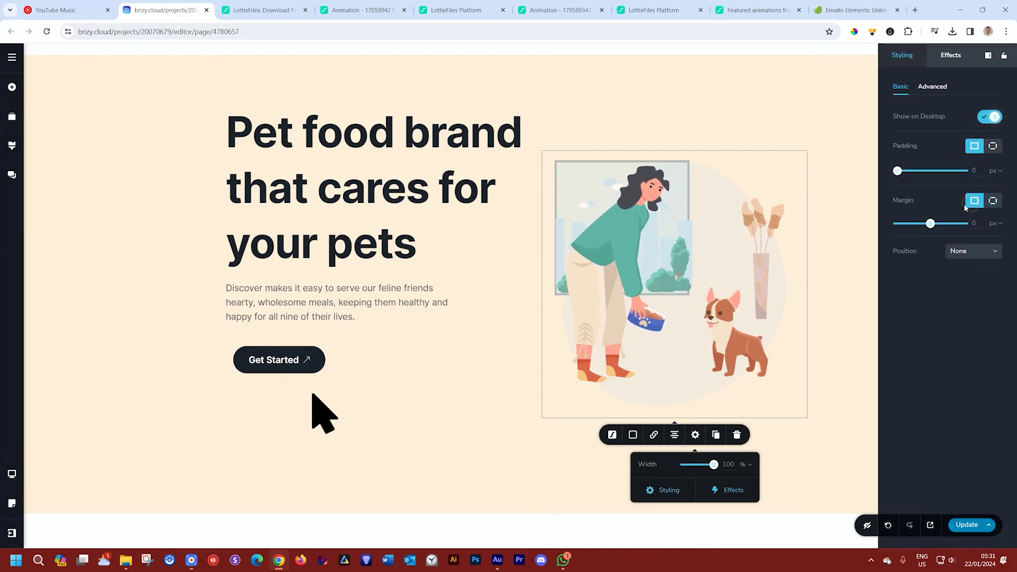
drag(932, 226, 914, 223)
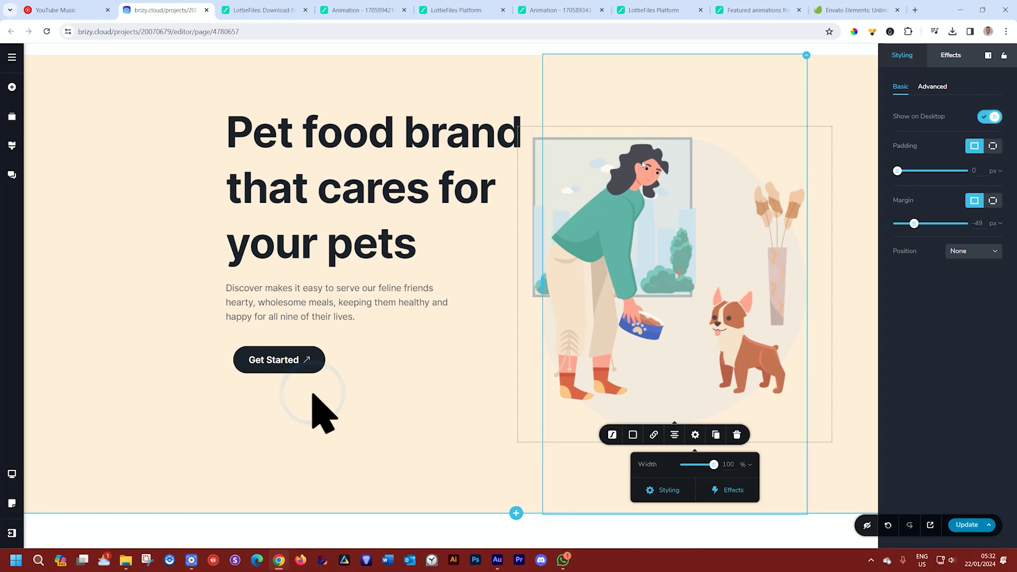
click(312, 394)
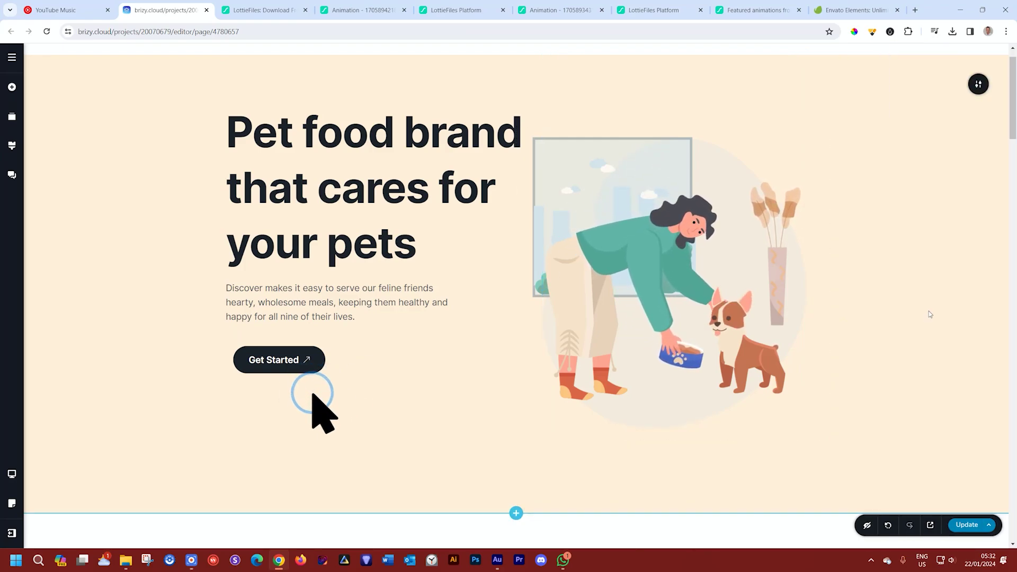
click(671, 308)
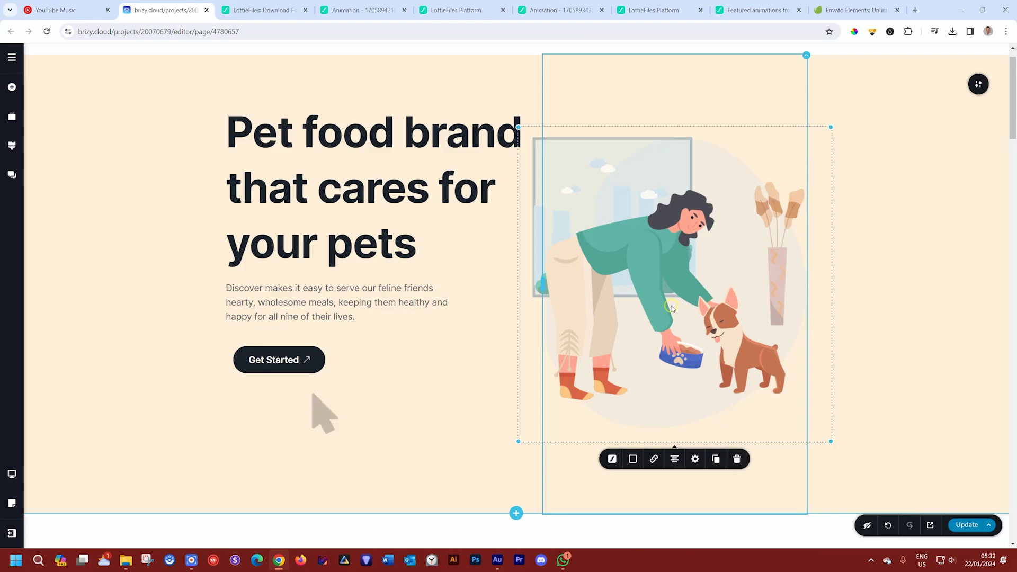
click(653, 460)
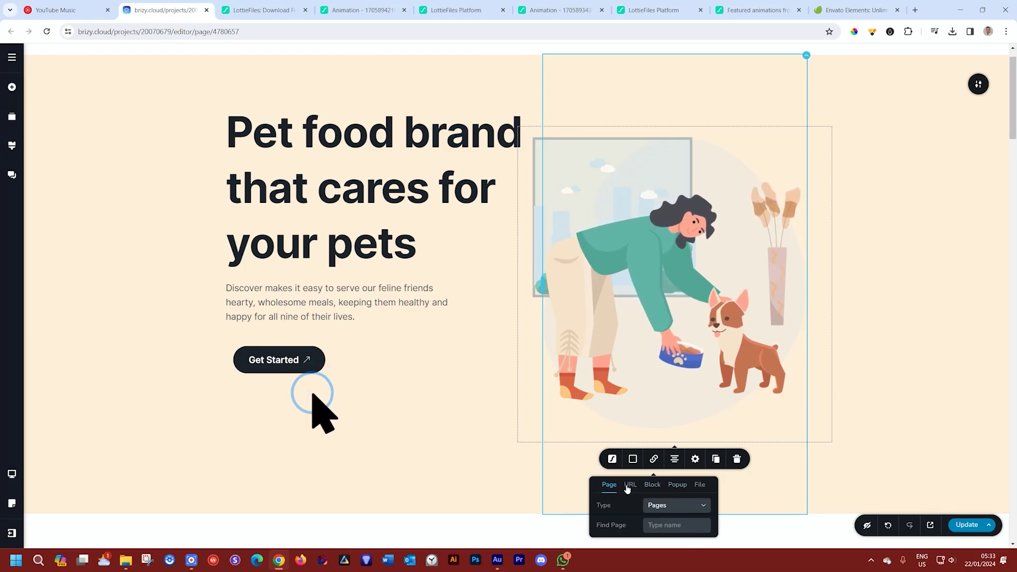
click(632, 460)
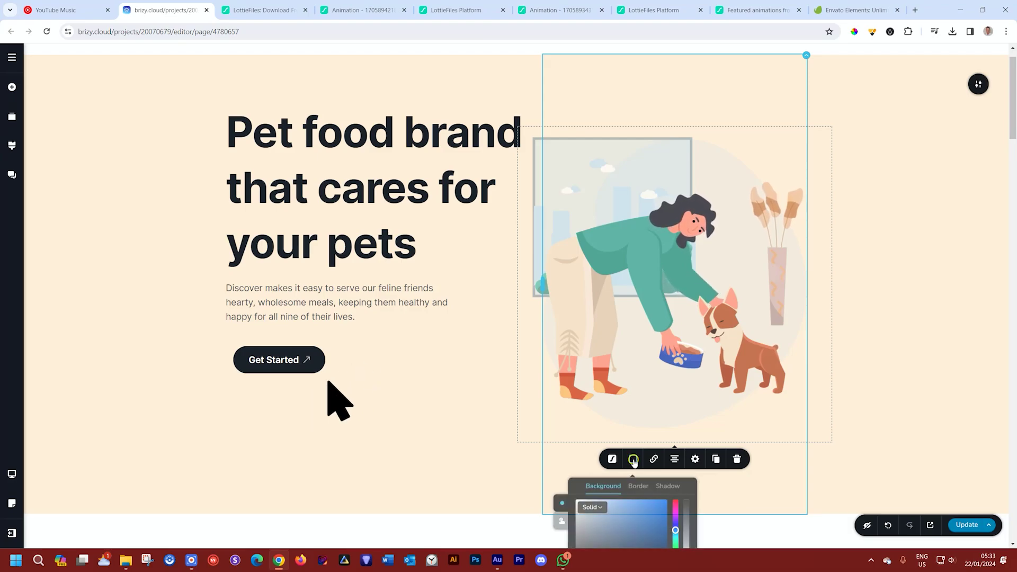
scroll(651, 467, down, 2)
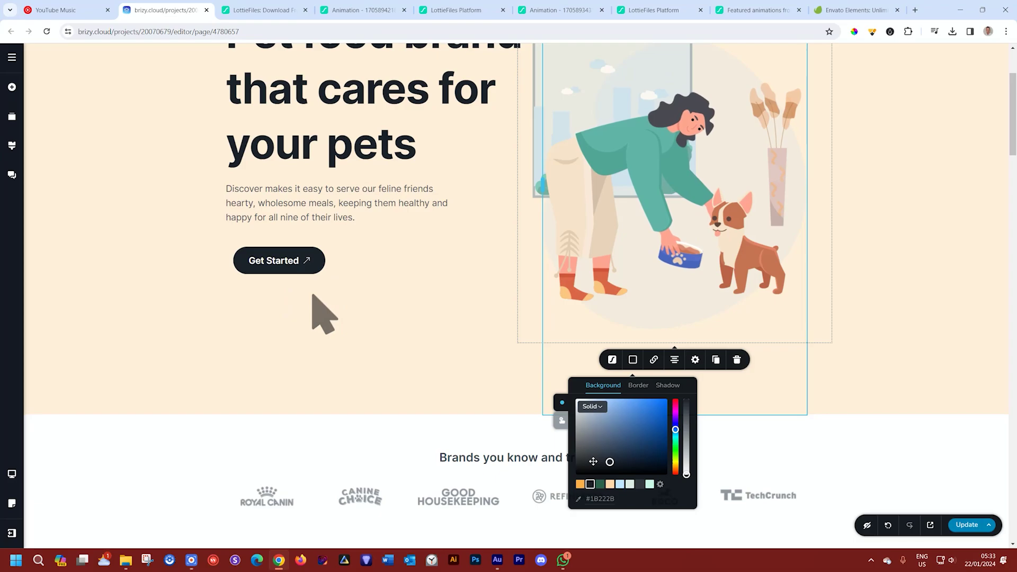
click(621, 484)
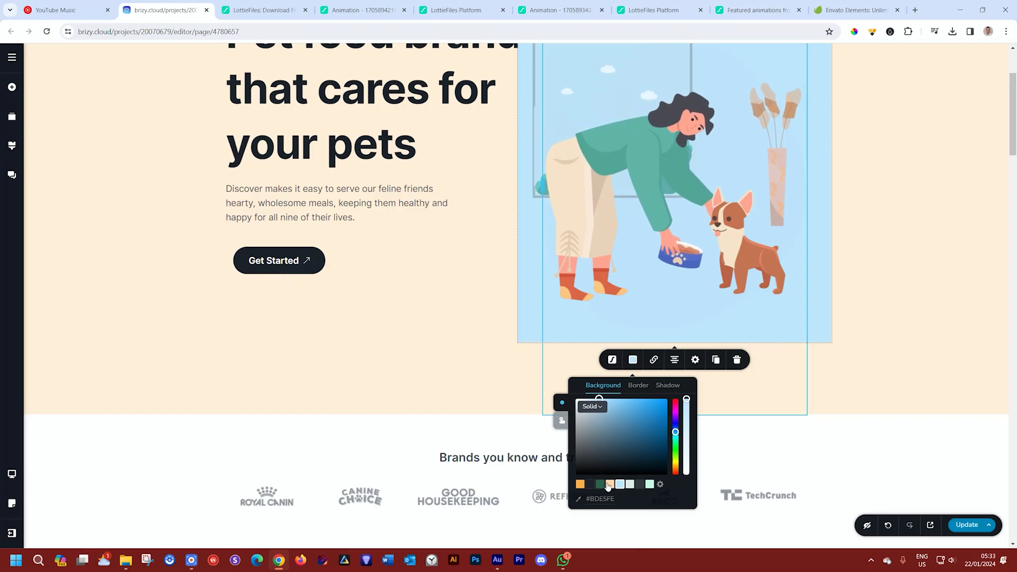
click(610, 484)
click(629, 484)
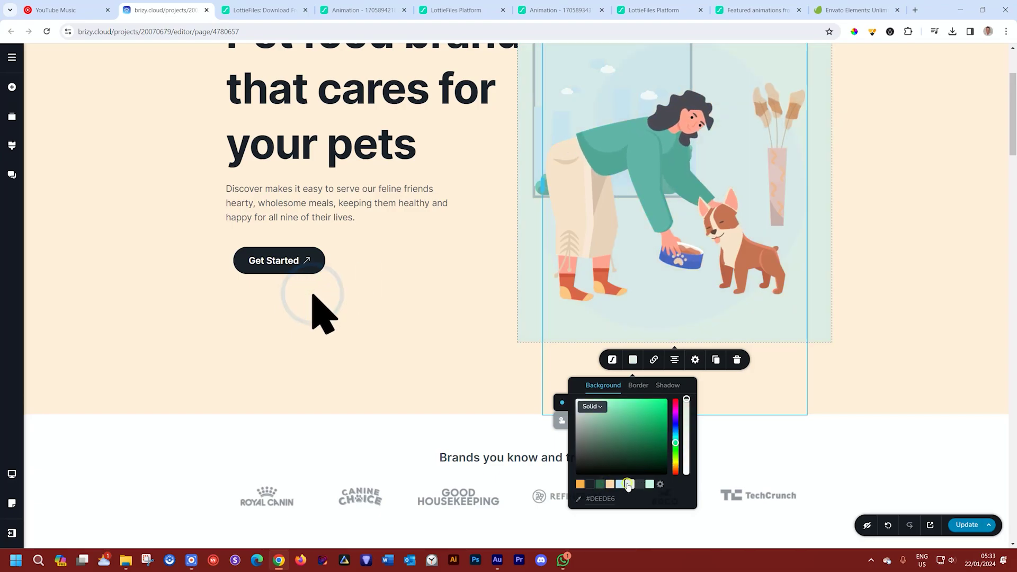
scroll(629, 484, up, 3)
scroll(609, 508, down, 2)
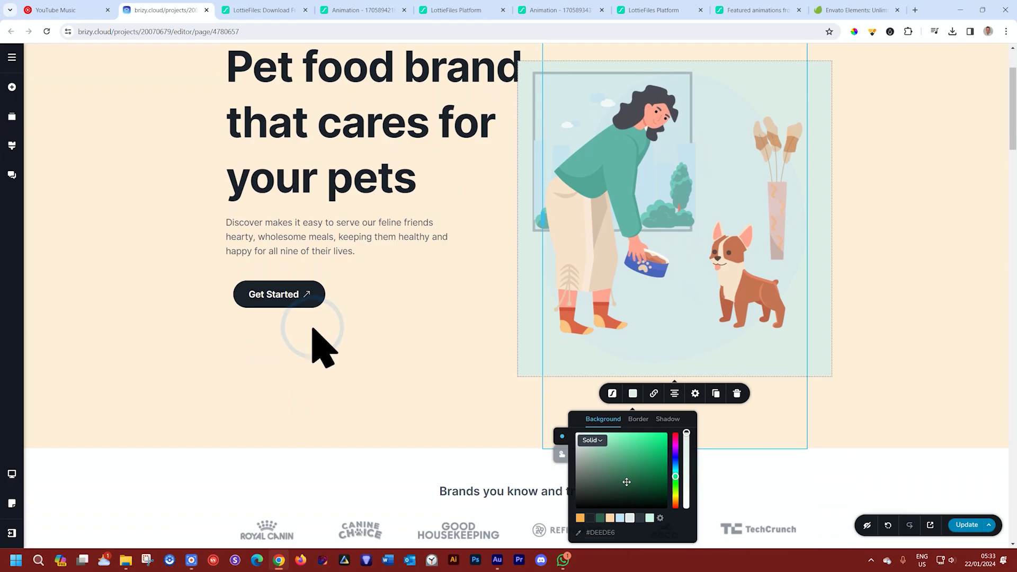
click(589, 453)
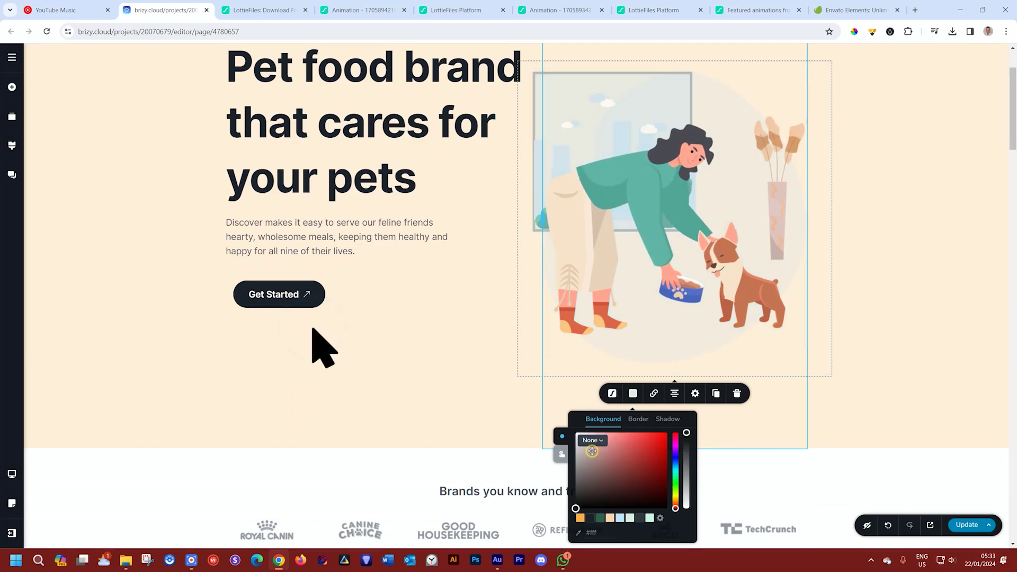
click(952, 409)
scroll(920, 398, up, 2)
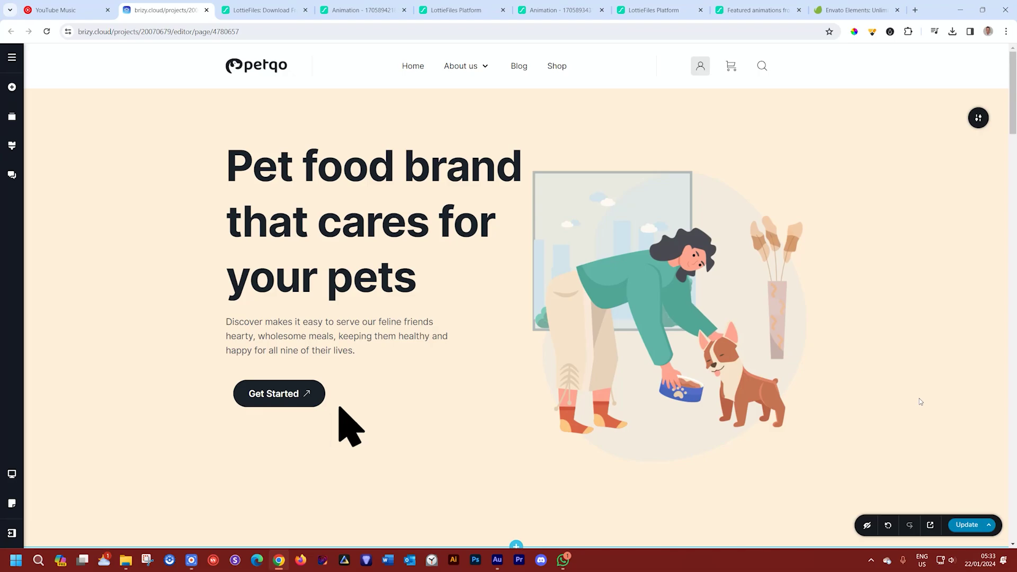
Step: Close the six leftover LottieFiles and animation tabs so Envato Elements is active
click(282, 14)
click(305, 10)
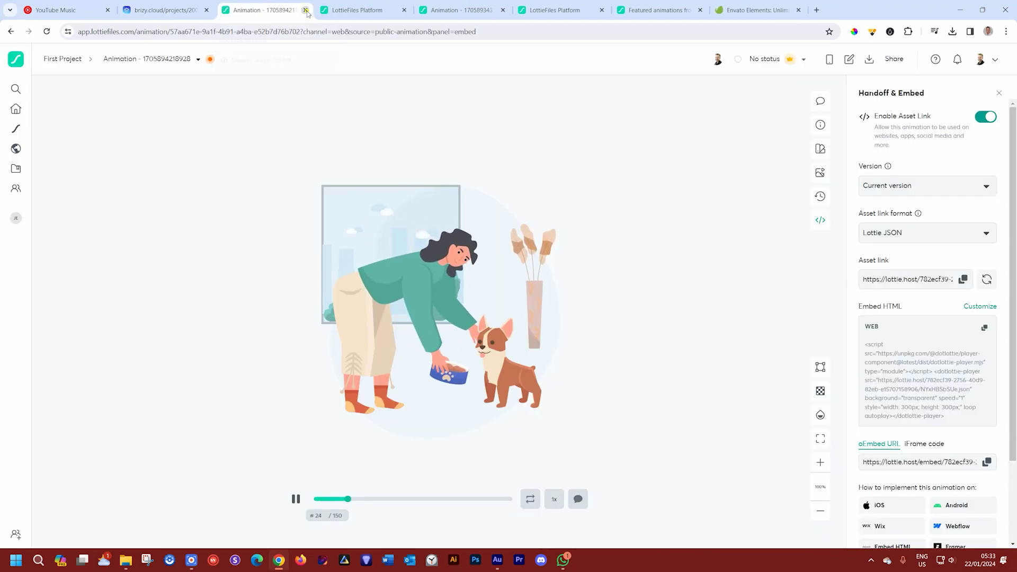
click(305, 10)
click(305, 10)
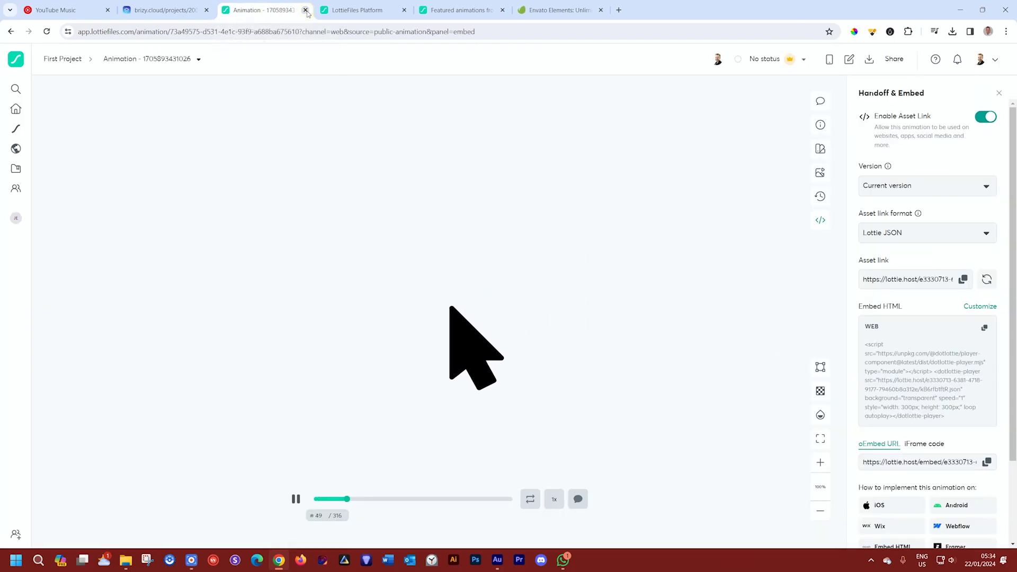
click(305, 10)
click(305, 11)
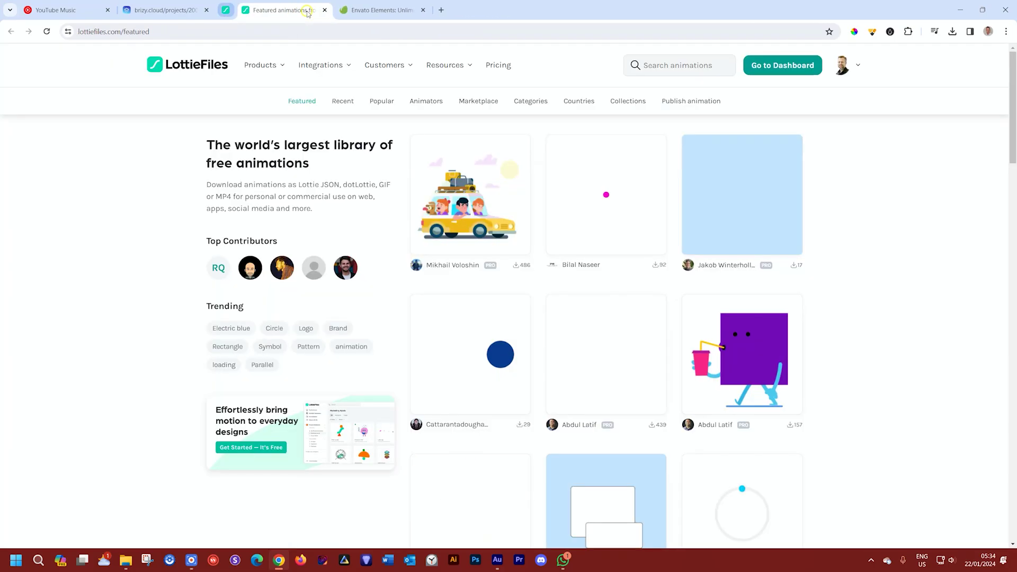
click(305, 10)
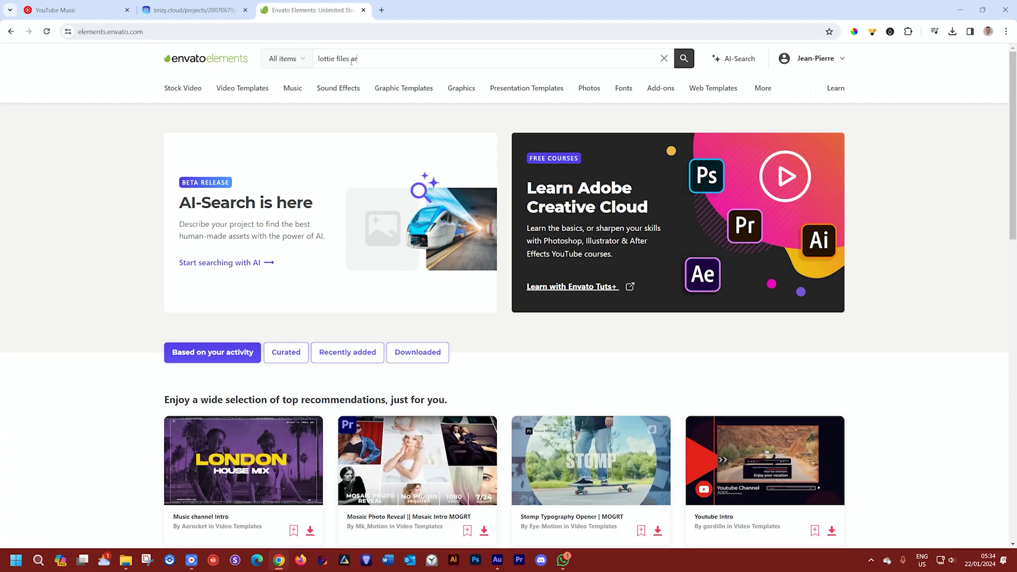
Step: Search Envato Elements for 'lottie files arrows' and browse the results
text(s)
key(Return)
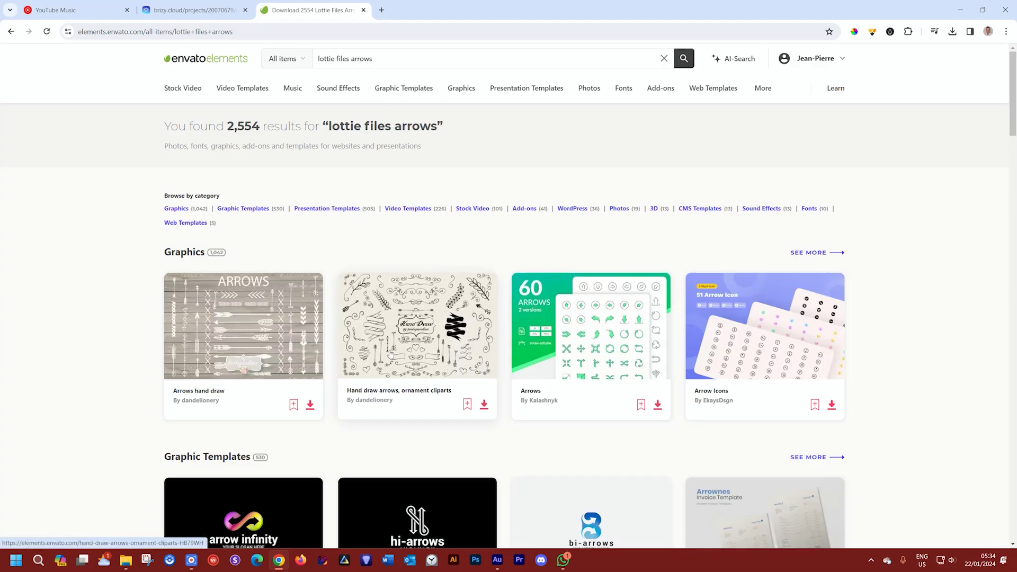
scroll(243, 342, down, 5)
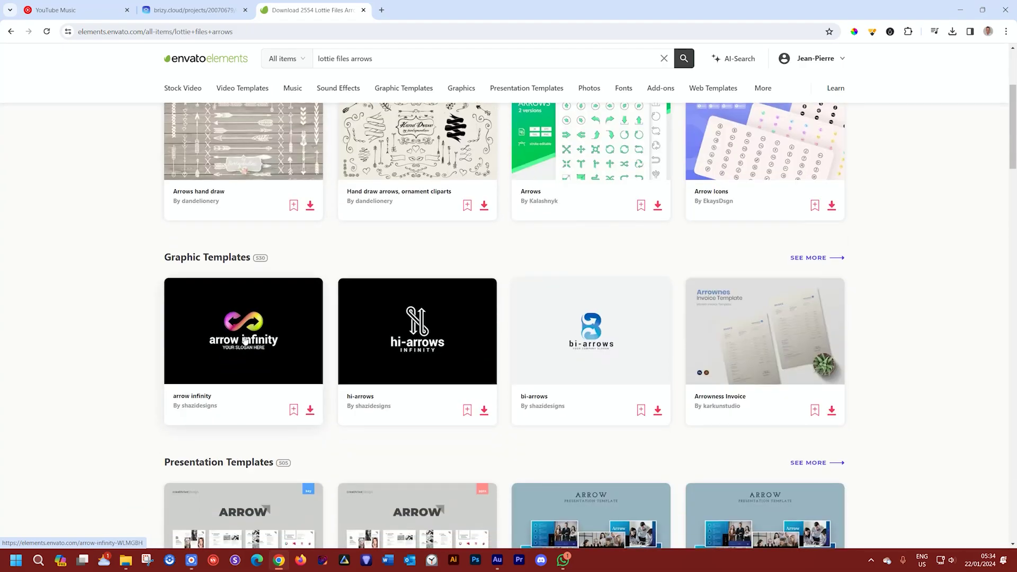
scroll(343, 66, up, 5)
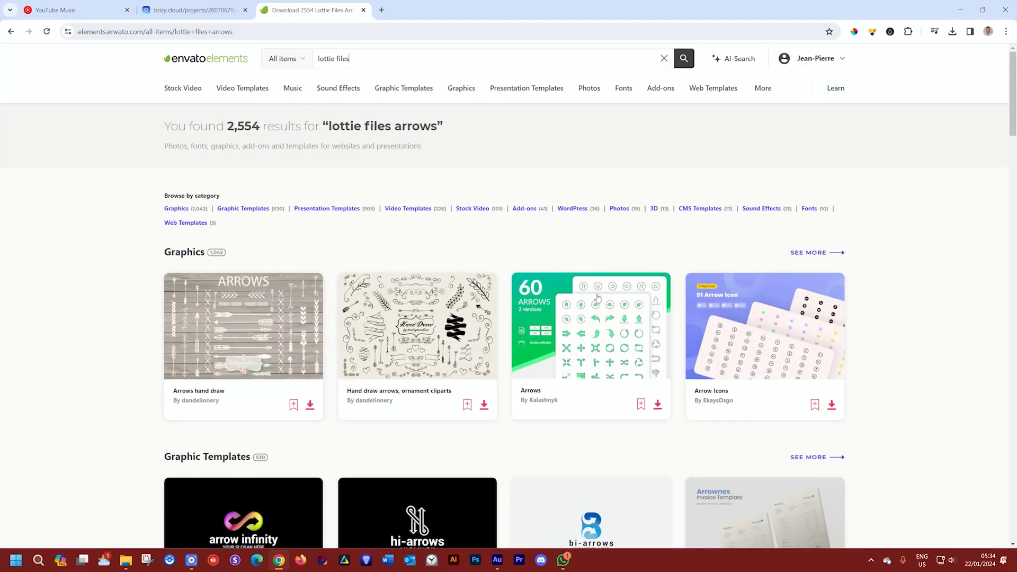
scroll(586, 293, down, 5)
scroll(586, 291, down, 5)
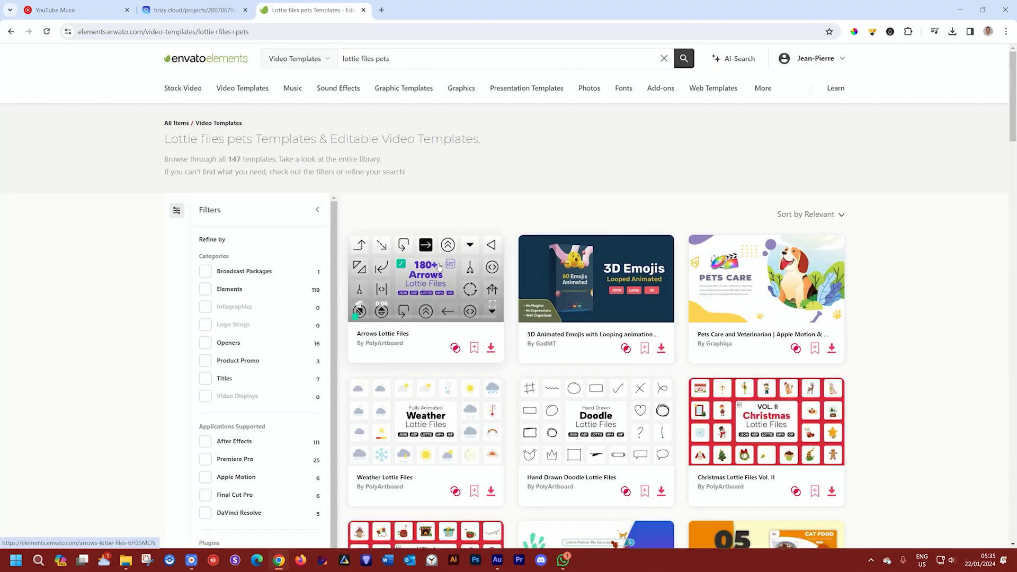
Step: Download the Arrows Lottie Files pack as a zip without a license
click(442, 271)
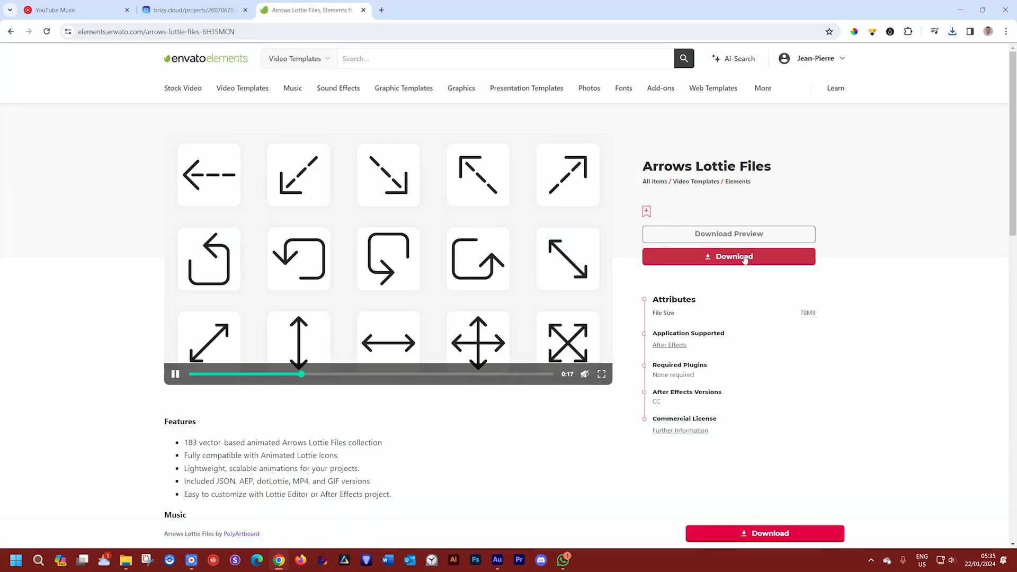
click(744, 257)
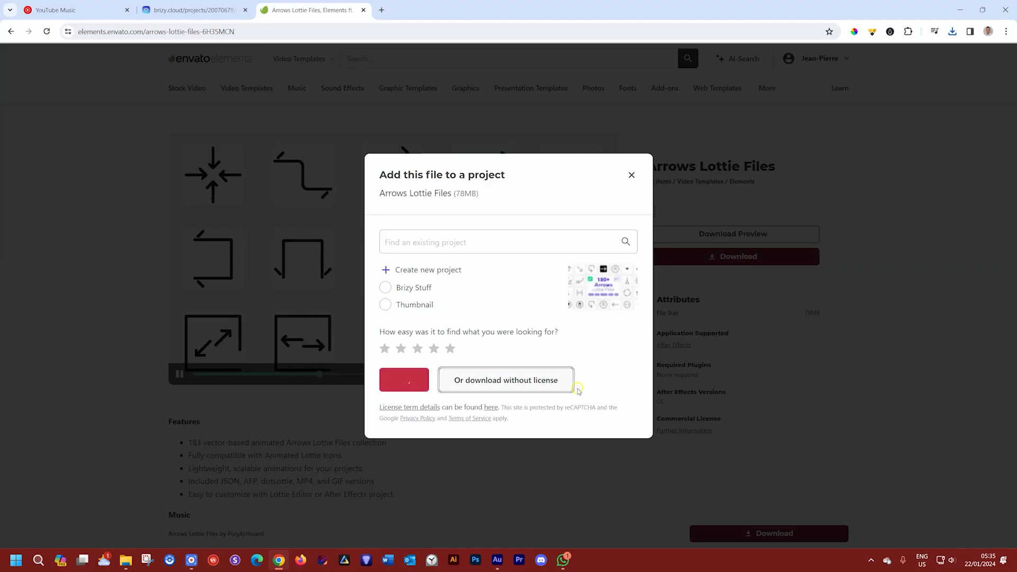
click(573, 388)
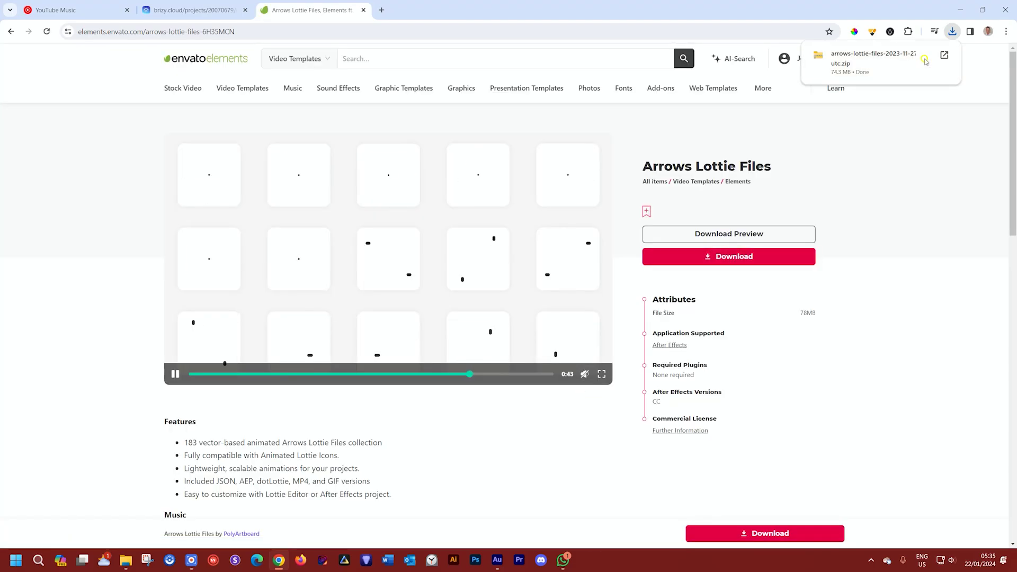
click(926, 55)
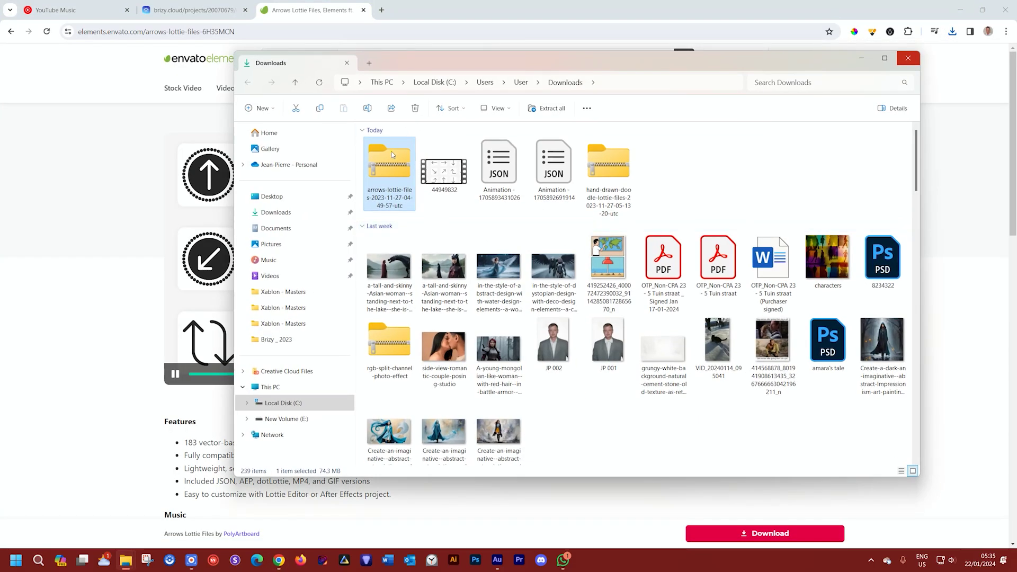
Step: Copy Arrow 01 from the zip's Arrows Lottie Package > JSON folder into Downloads
double_click(392, 152)
double_click(390, 148)
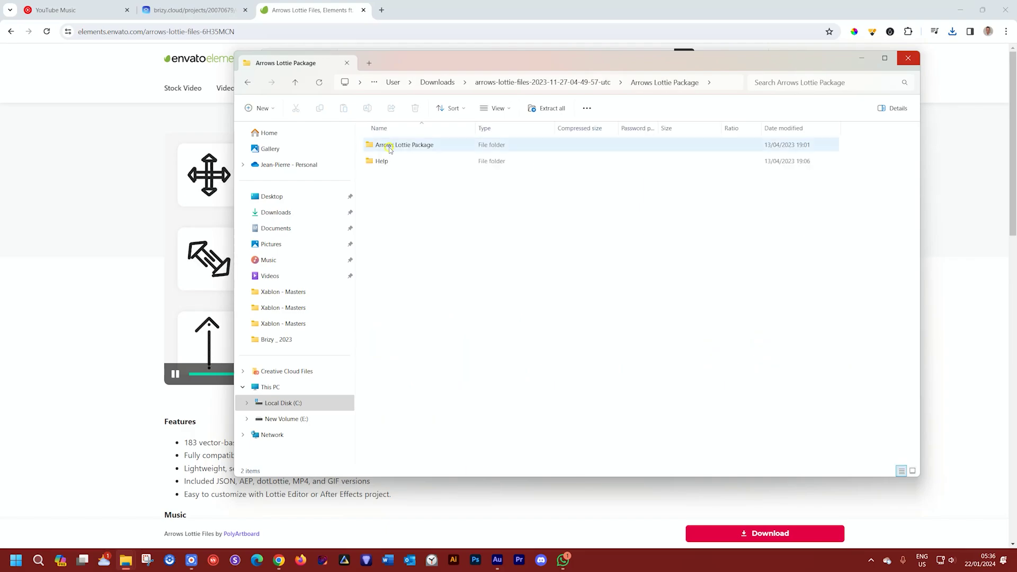
double_click(401, 147)
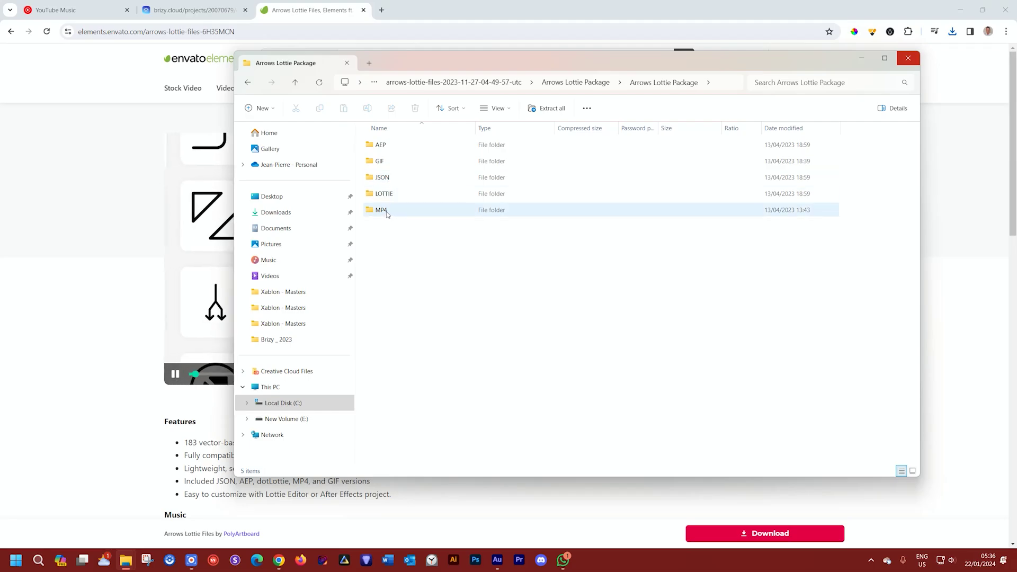
double_click(383, 178)
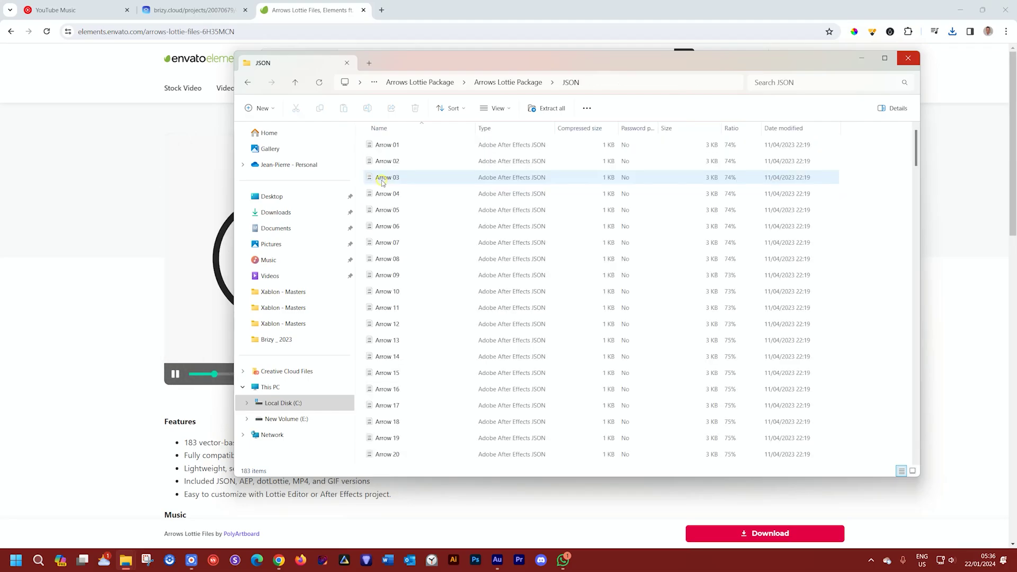
click(387, 146)
drag(350, 153, 285, 213)
click(285, 213)
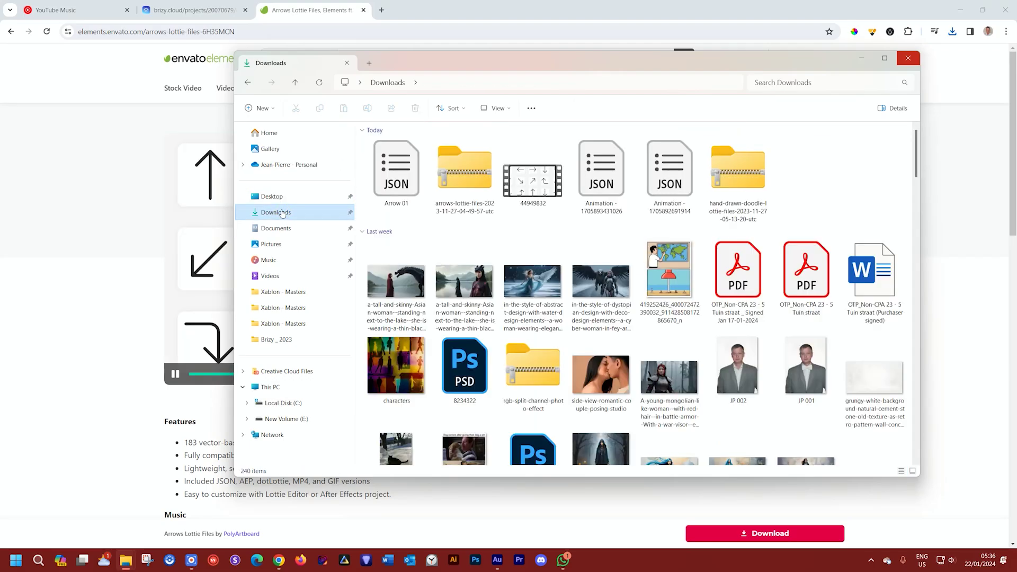
click(205, 10)
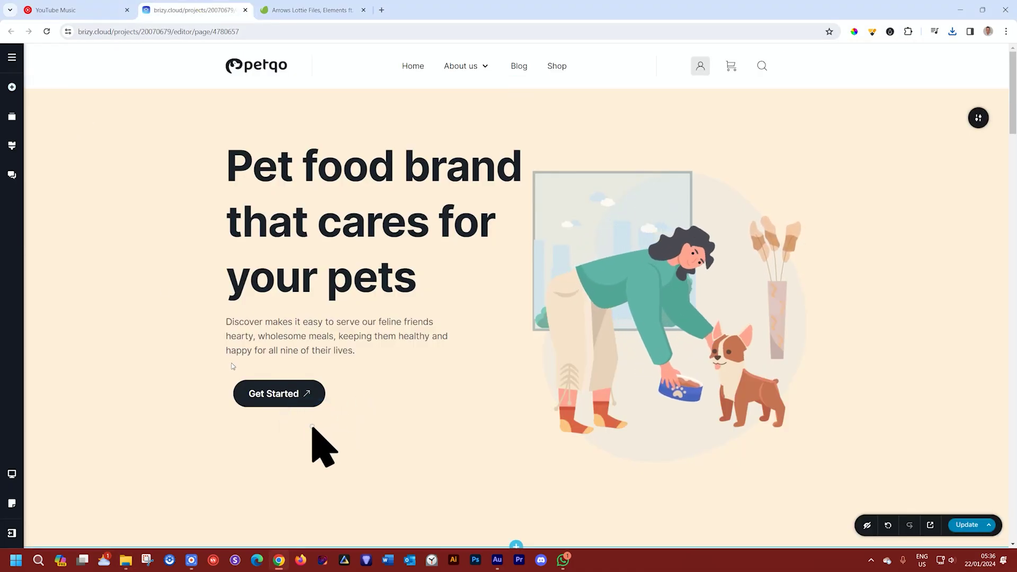
Step: Add a two-column row above the headline and place a Lottie element in its left column
click(8, 85)
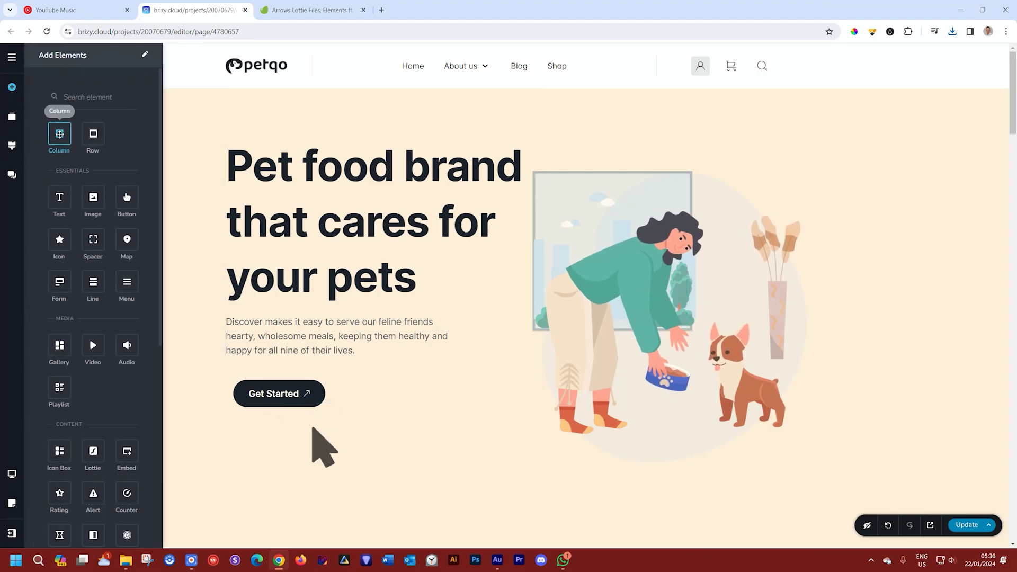
drag(59, 134, 249, 142)
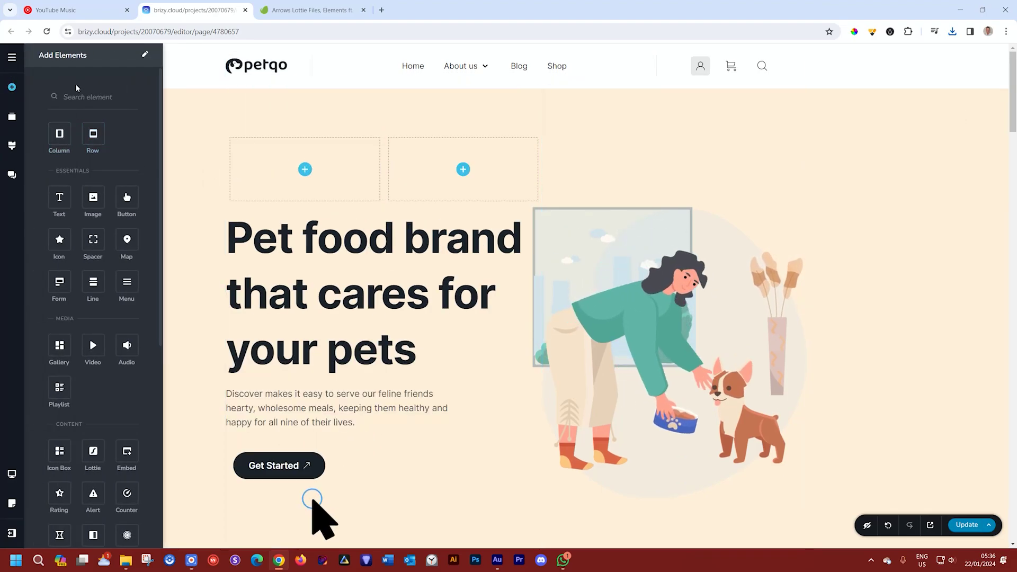
click(79, 97)
text(lott)
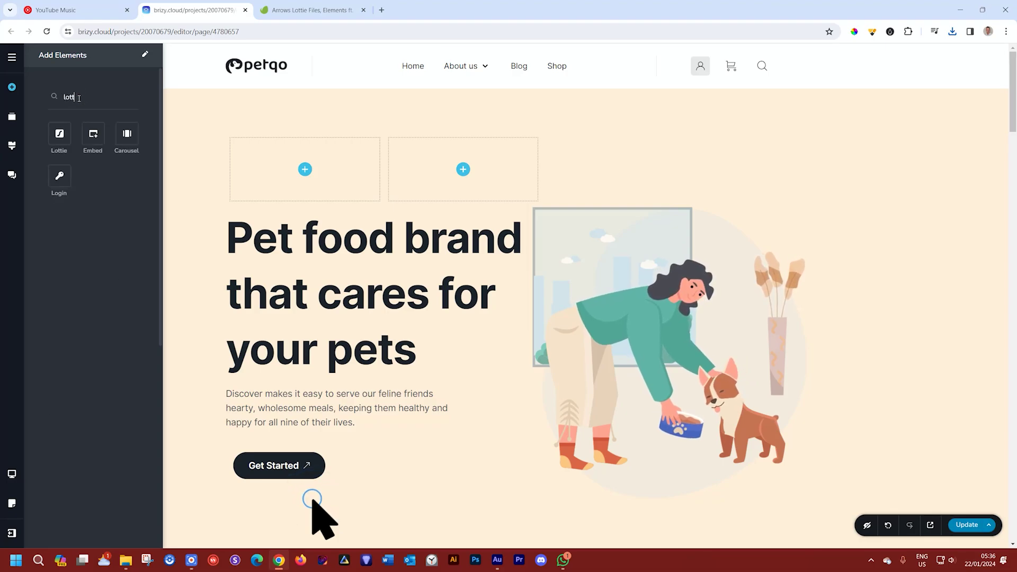
drag(59, 133, 308, 179)
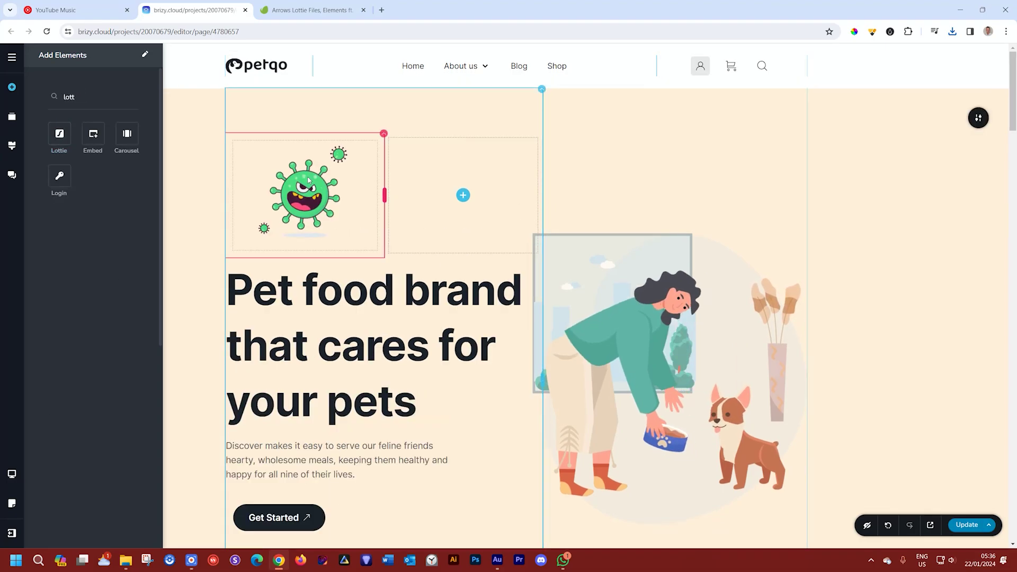
Step: Upload Arrow-01.json as the Lottie file for the left-column animation
click(242, 267)
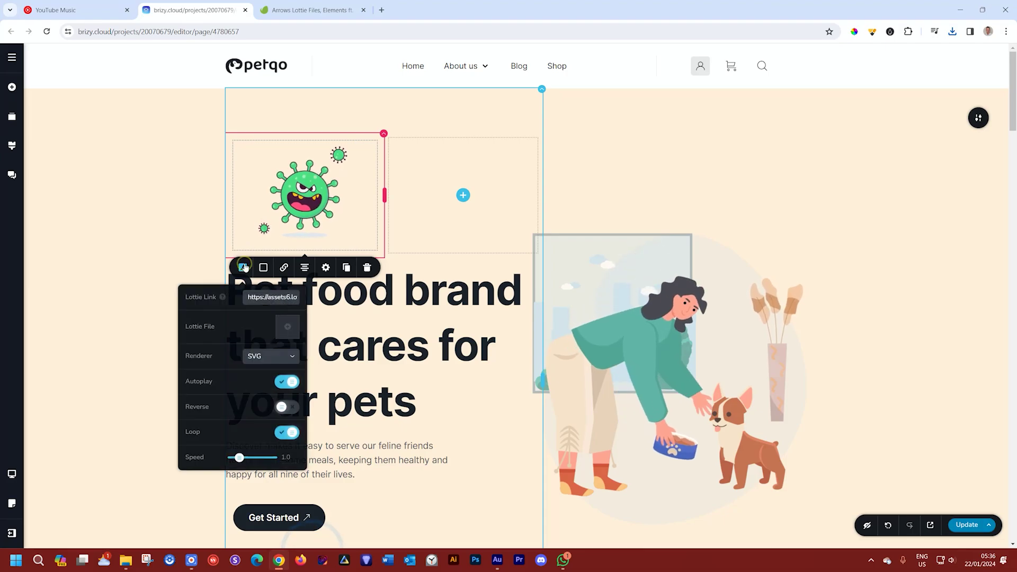
click(287, 325)
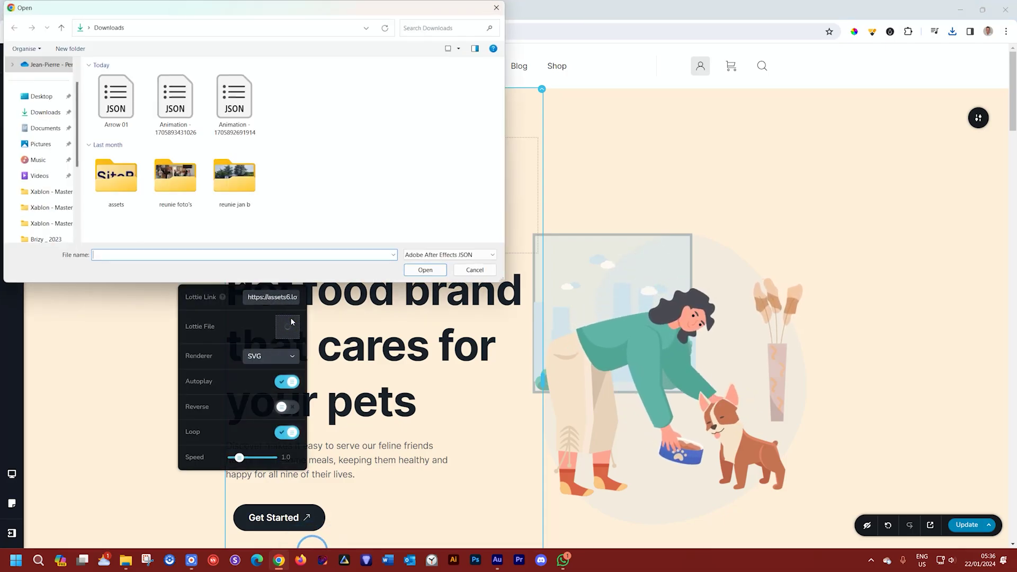
click(116, 98)
click(424, 270)
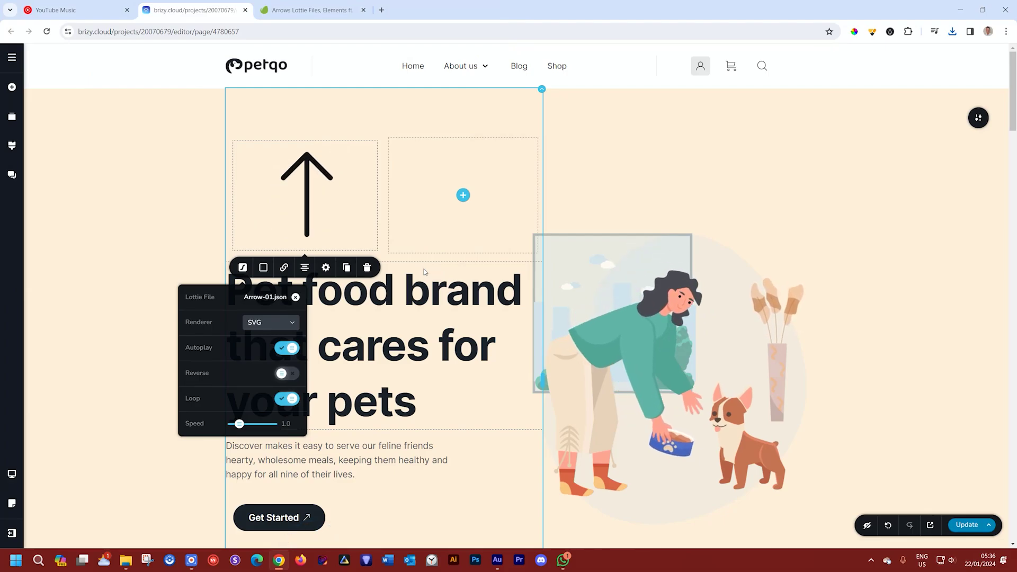
Step: Toggle Autoplay in the arrow Lottie's settings, then close the panel
click(302, 178)
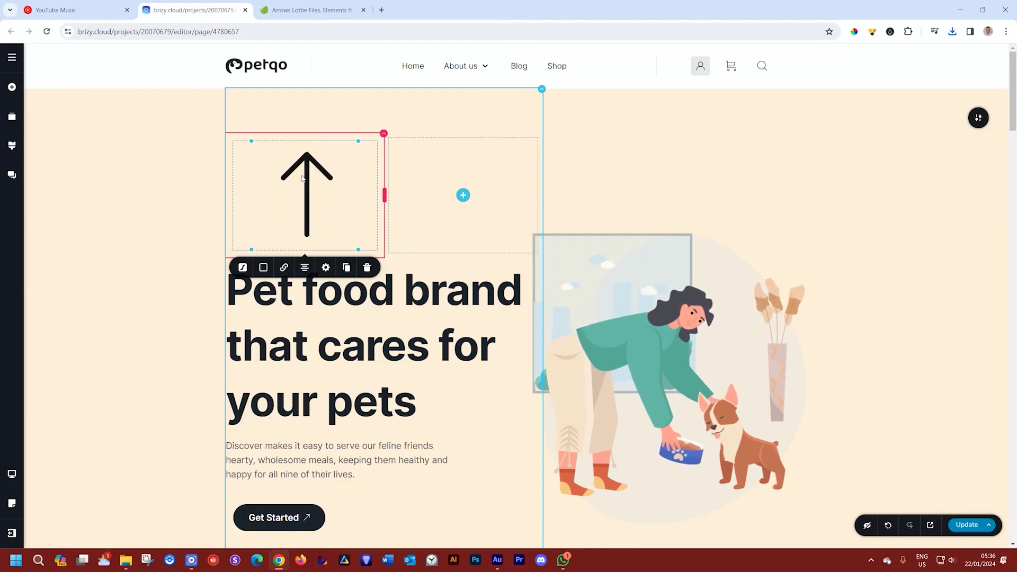
click(242, 268)
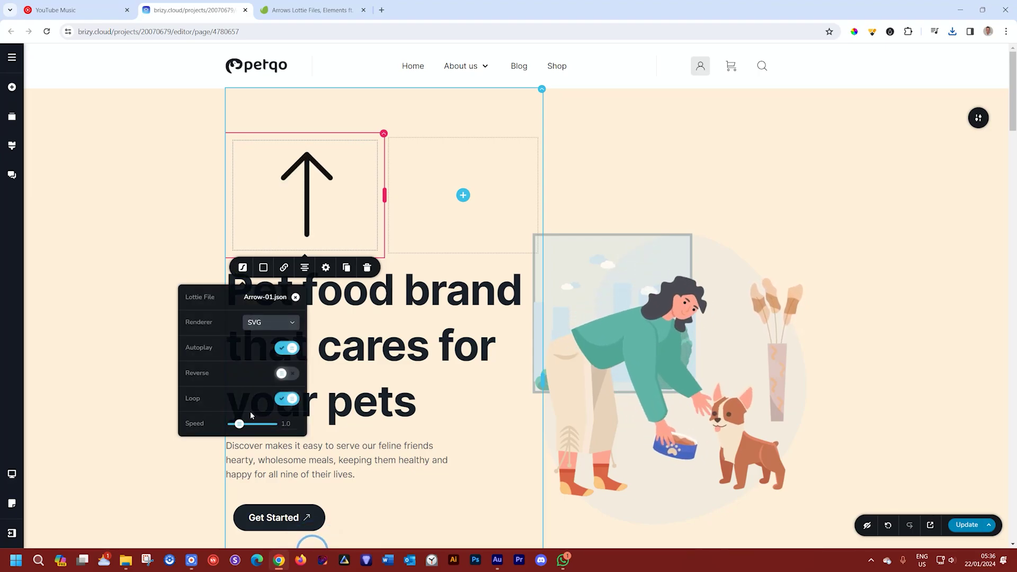
click(283, 348)
click(309, 186)
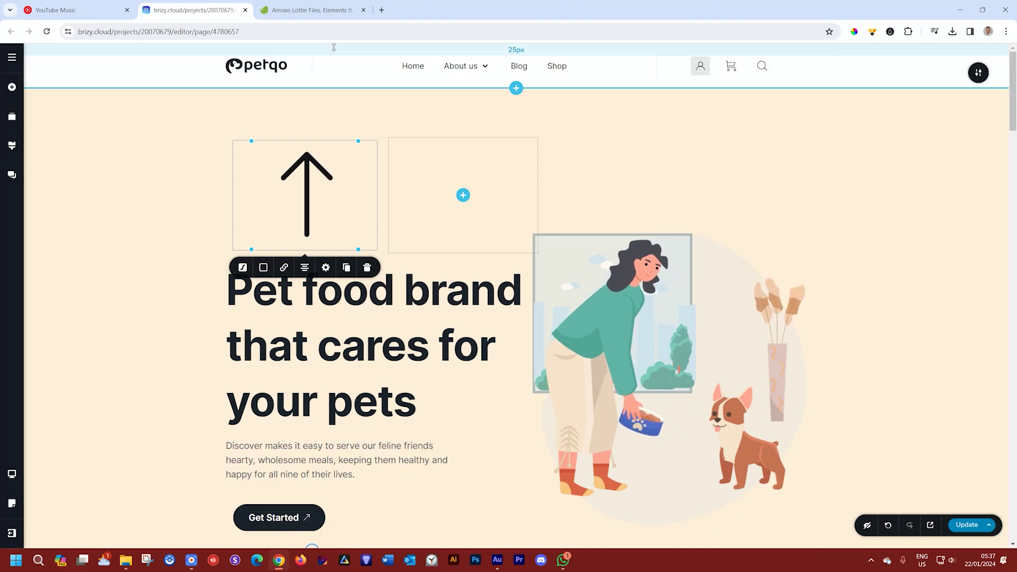
scroll(353, 184, down, 1)
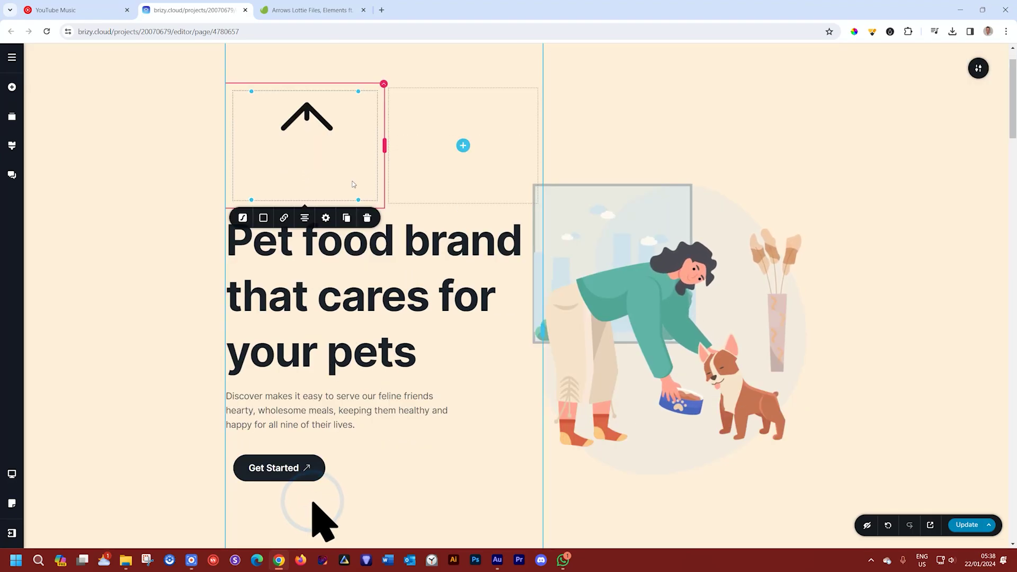